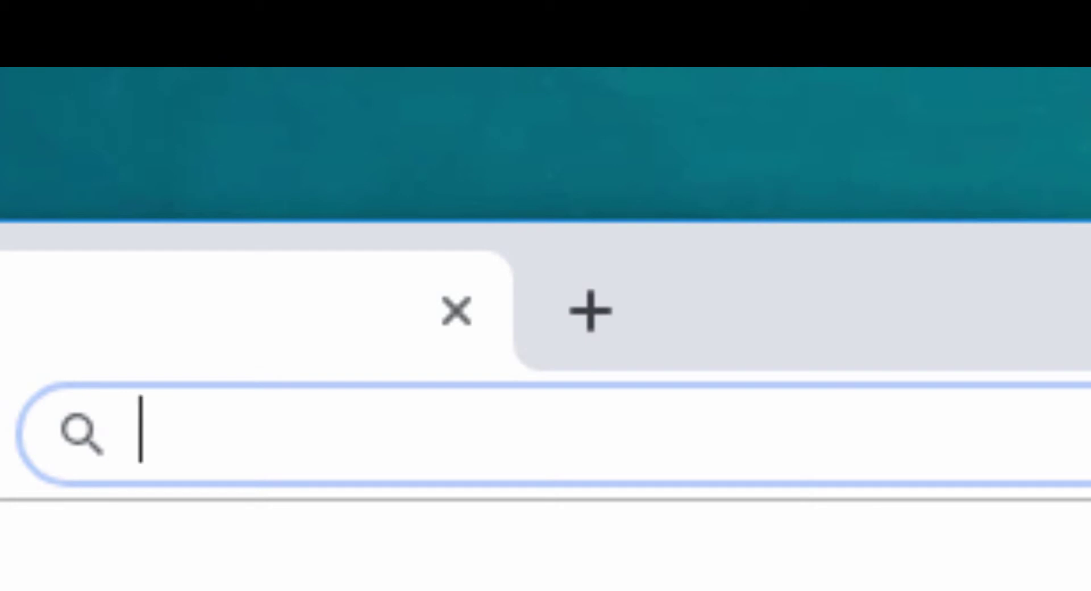
# Go to linkv.com.br/validador in Chrome, completing the autocompleted address
pyautogui.write('linkv.com.br')
pyautogui.press('Right')
pyautogui.write('/')
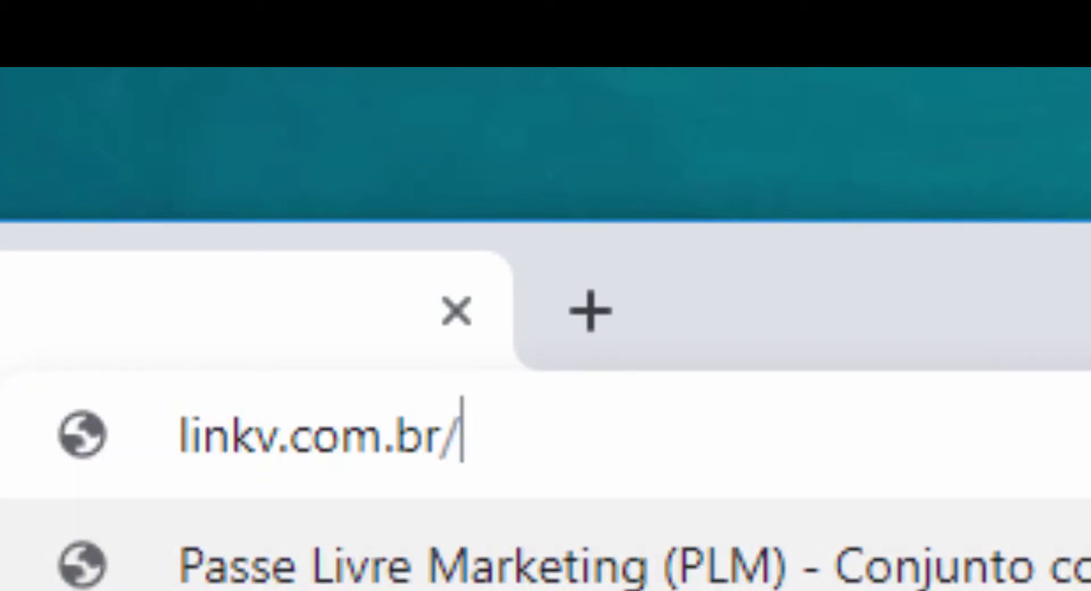
pyautogui.write('valid')
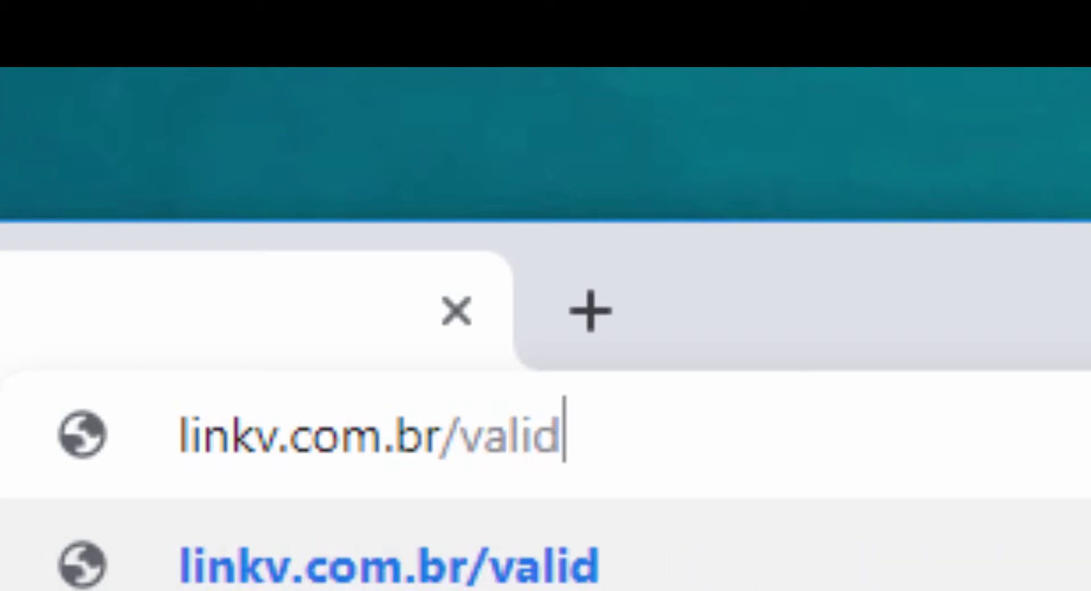
pyautogui.write('ador')
pyautogui.press('Return')
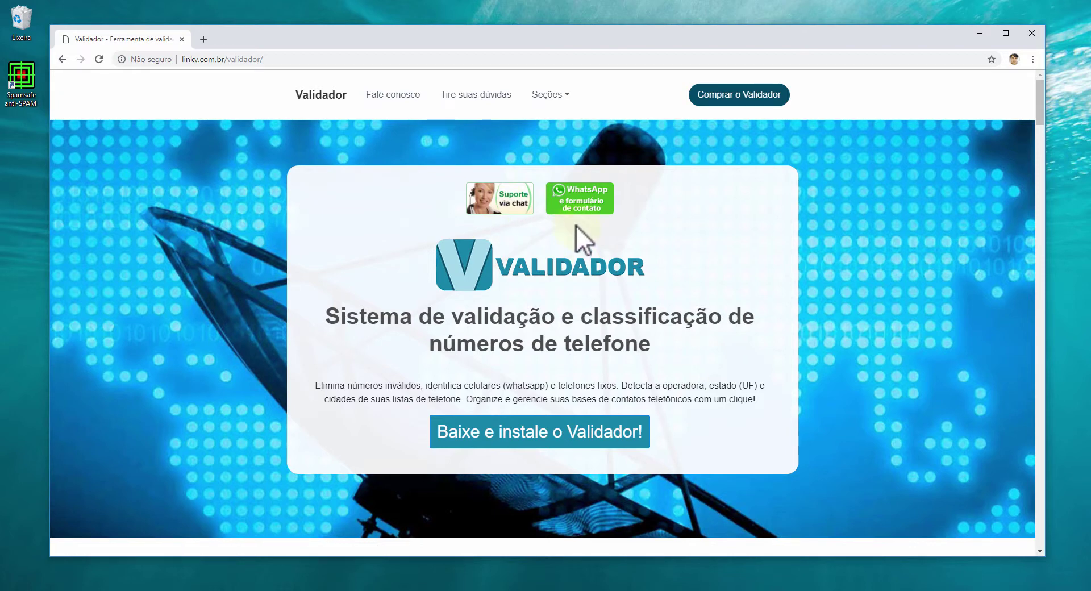
pyautogui.click(583, 201)
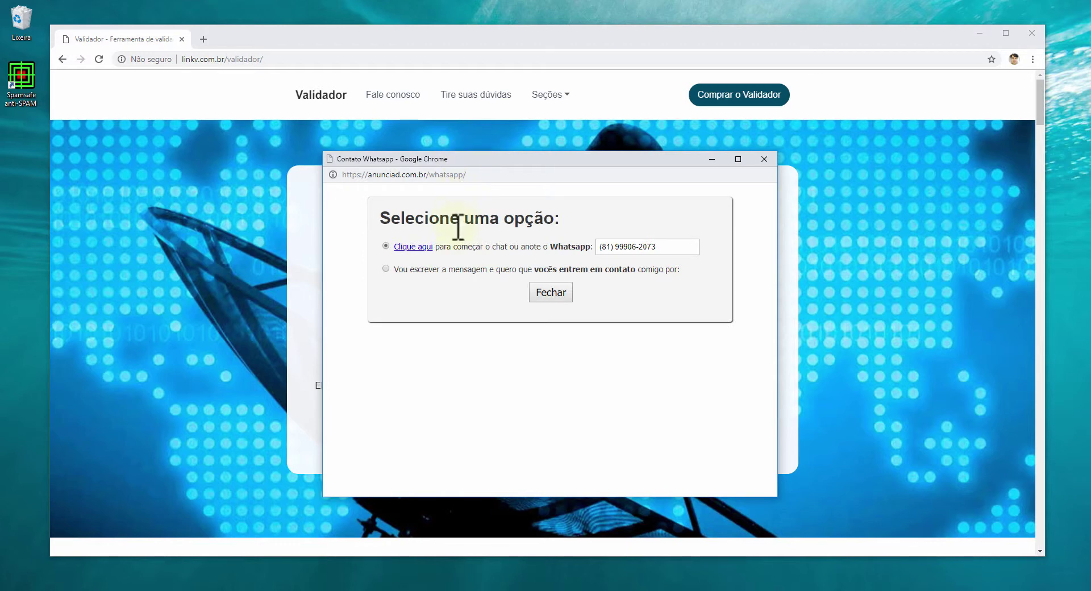
pyautogui.click(457, 269)
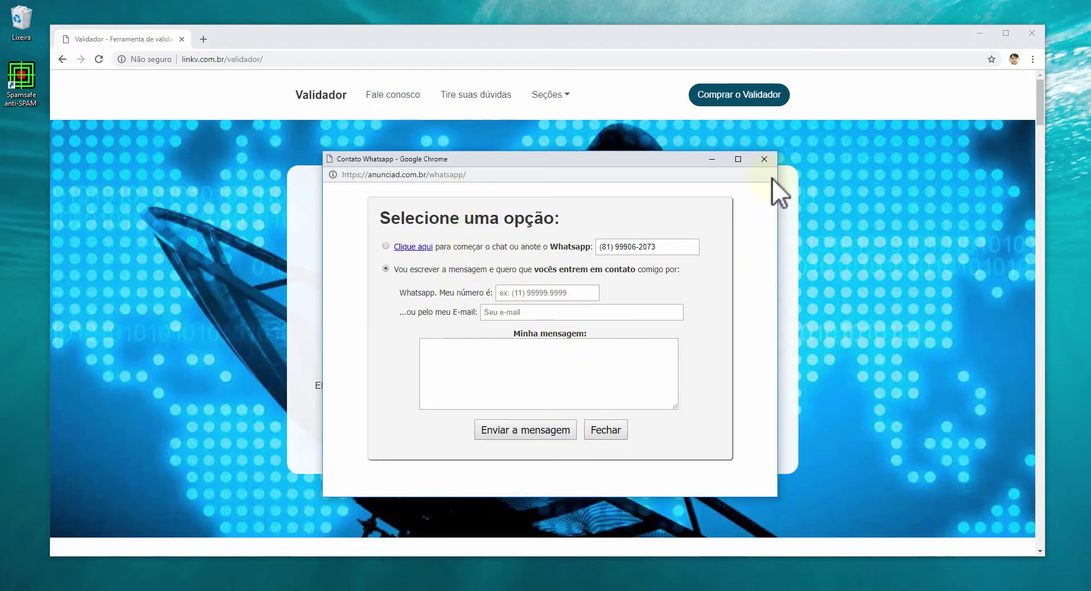
pyautogui.click(764, 159)
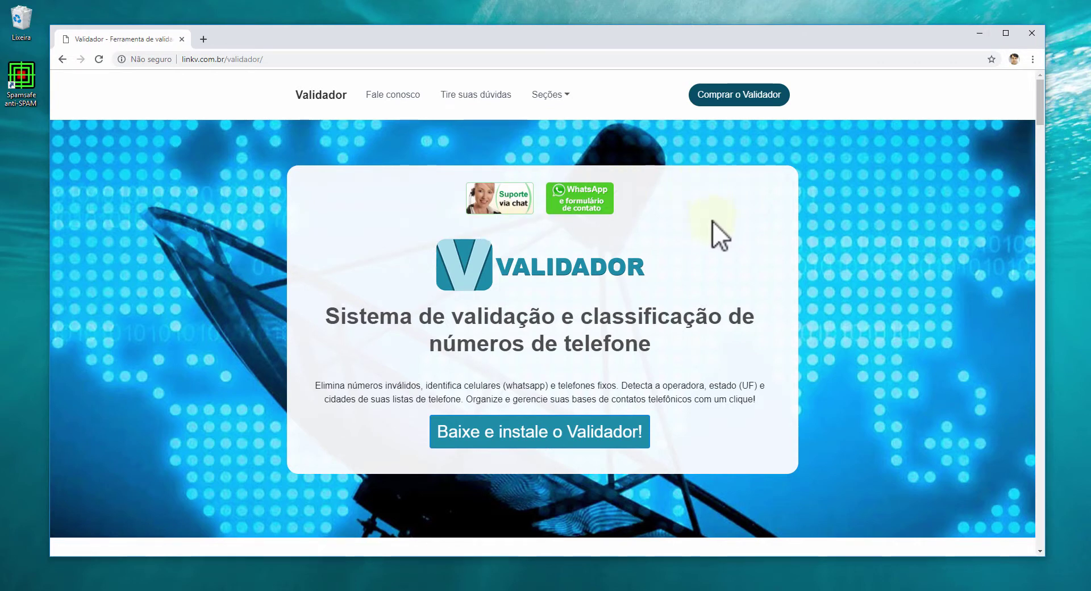
pyautogui.scroll(-1, 642, 278)
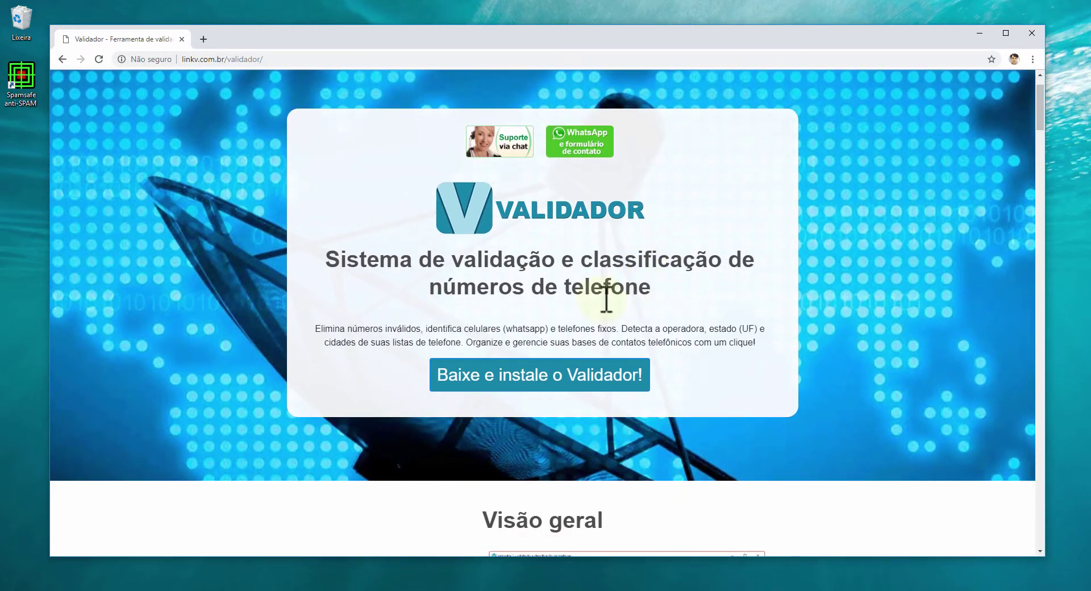
pyautogui.scroll(-6, 606, 296)
pyautogui.scroll(7, 497, 284)
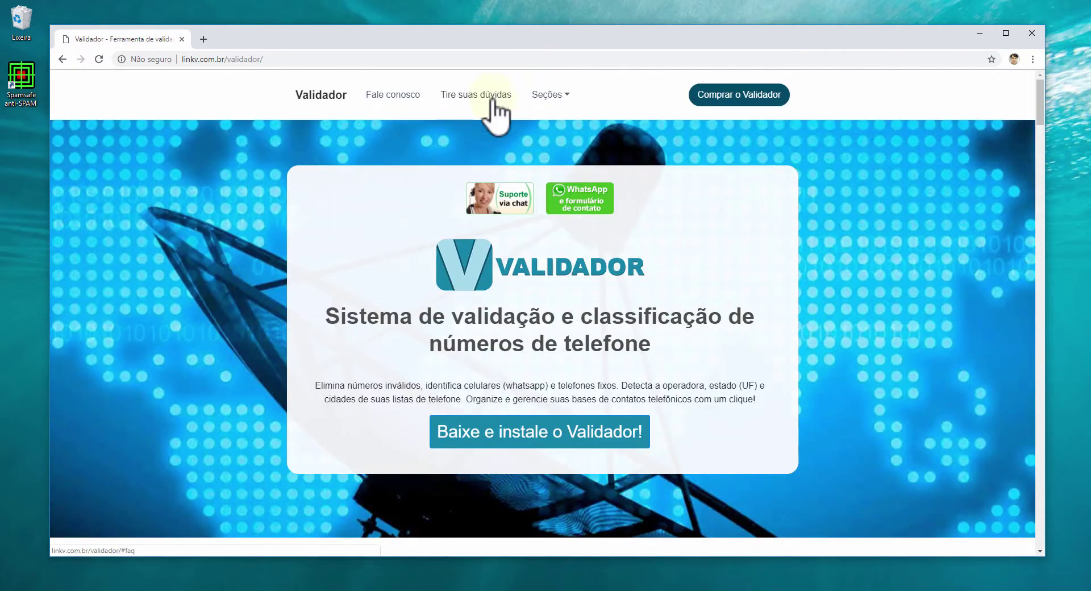
pyautogui.doubleClick(543, 96)
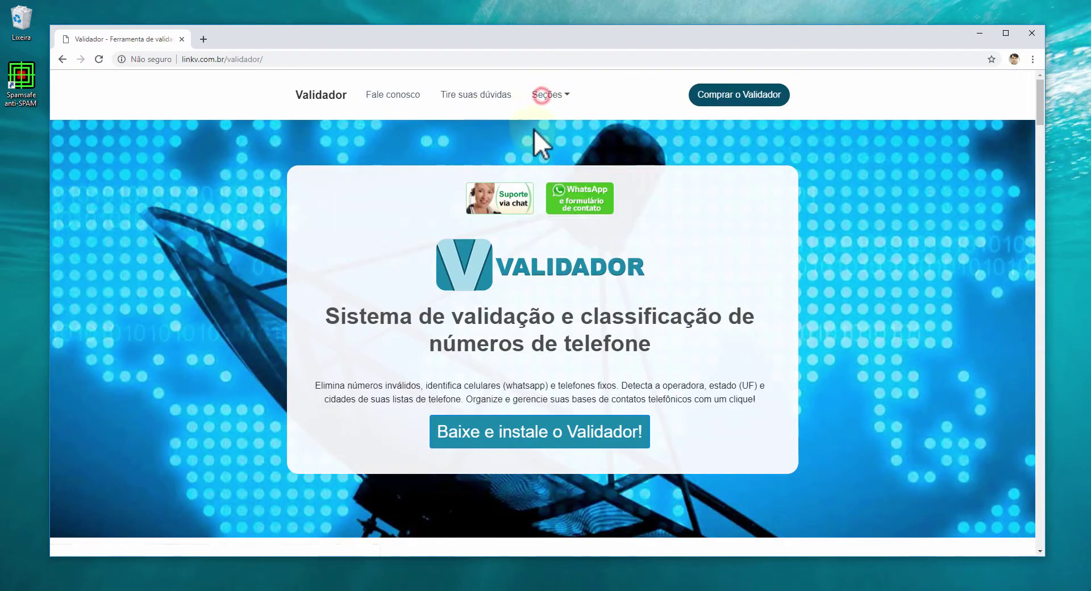
pyautogui.click(543, 96)
pyautogui.click(551, 177)
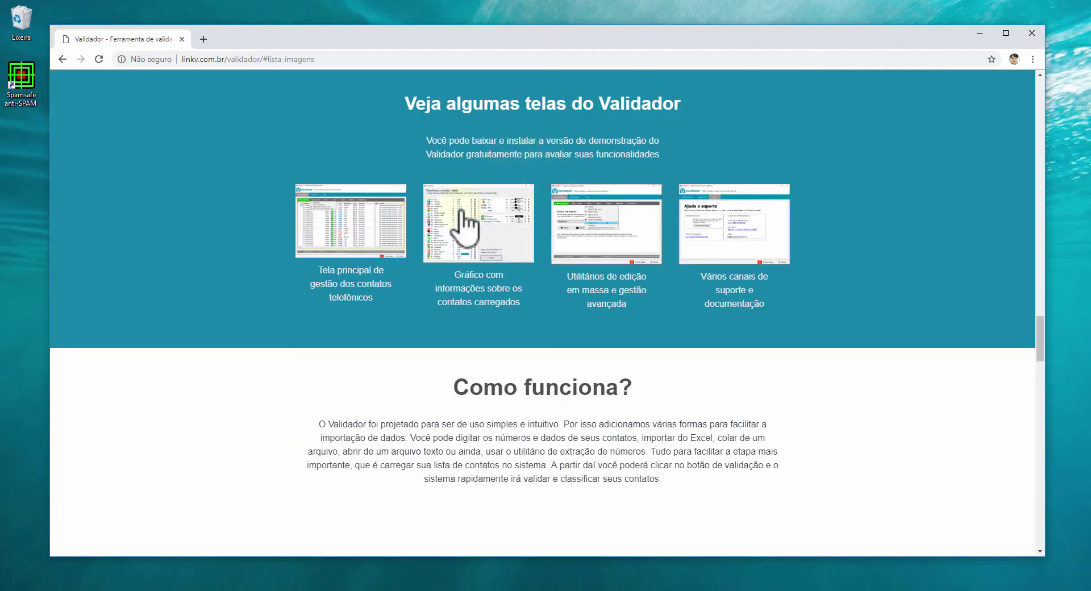
pyautogui.scroll(-12, 608, 258)
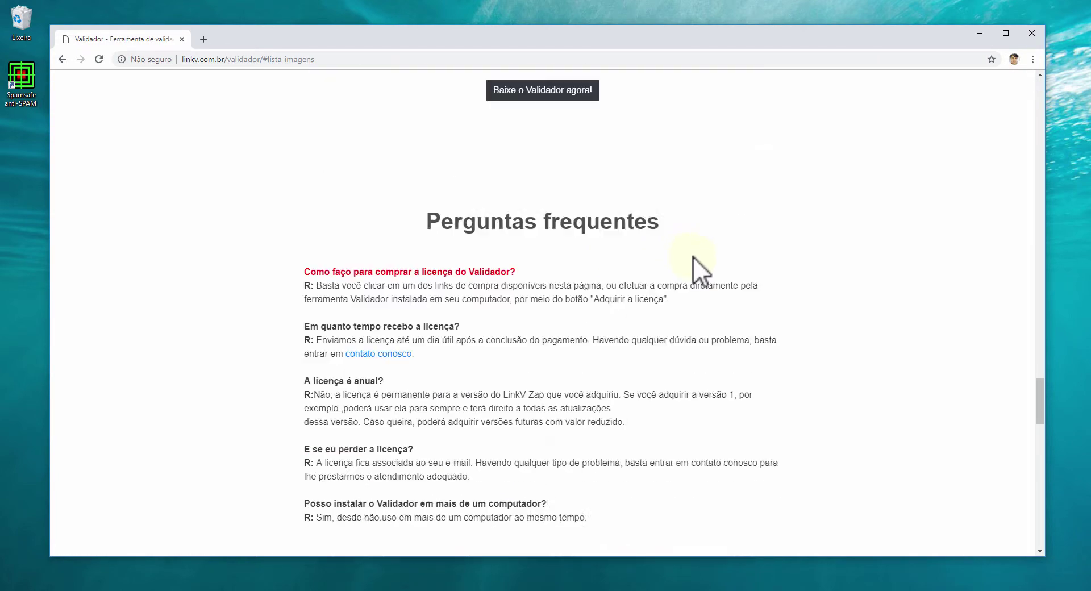
pyautogui.scroll(-8, 657, 270)
pyautogui.scroll(-5, 781, 250)
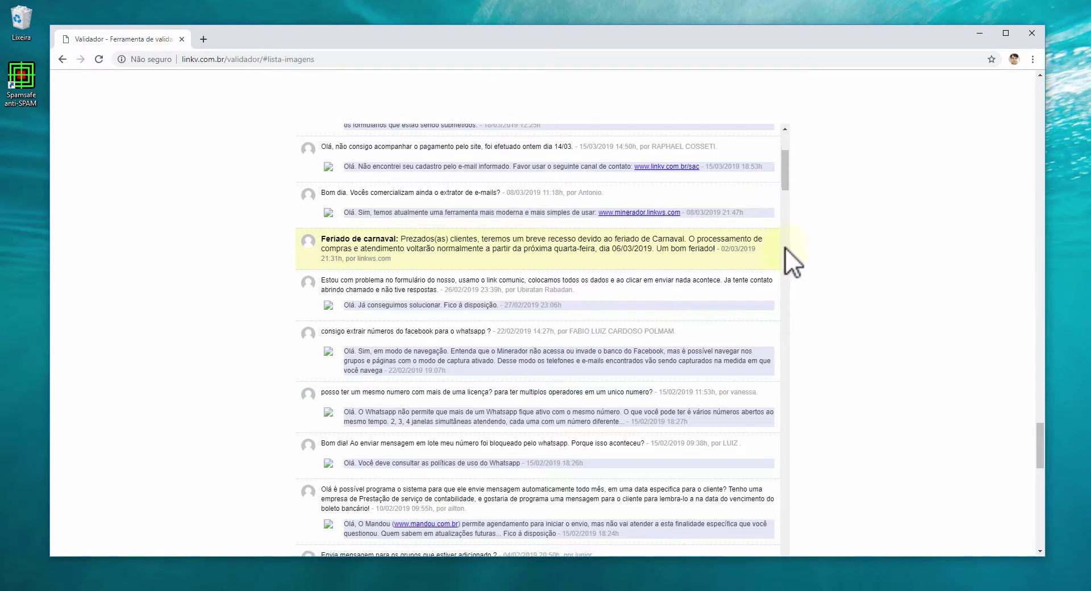
pyautogui.scroll(20, 785, 244)
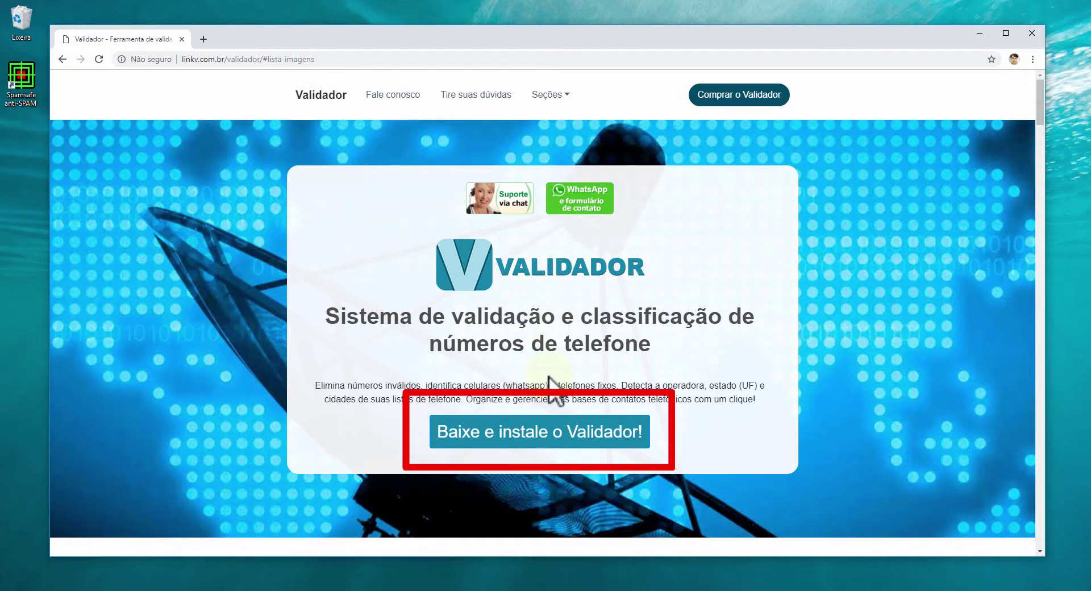
# Download validador-setup.exe from the 'Baixe e instale o Validador!' page and open it
pyautogui.click(538, 442)
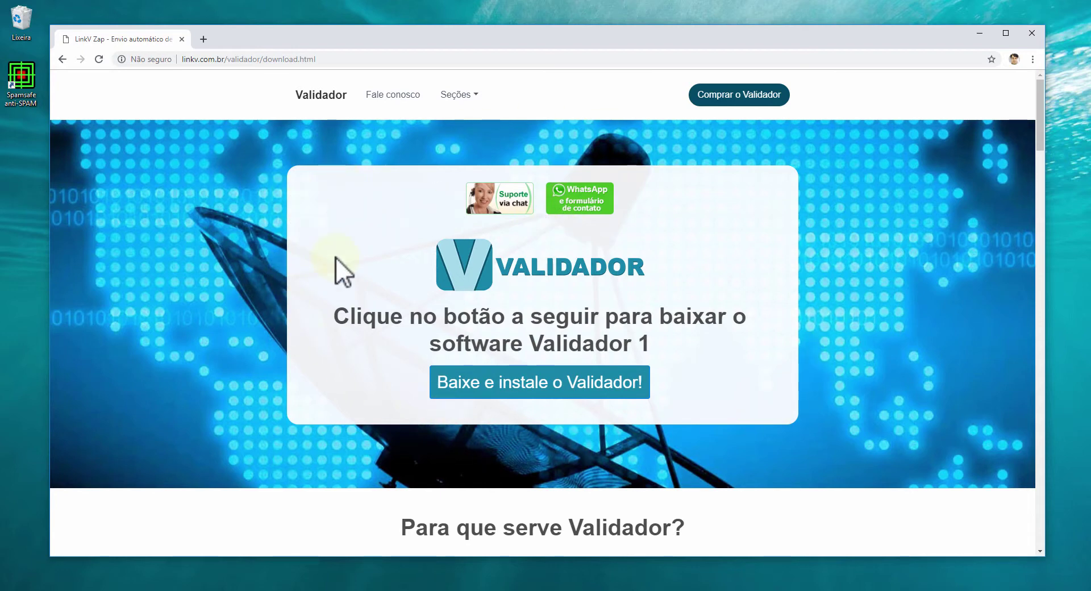
pyautogui.click(541, 383)
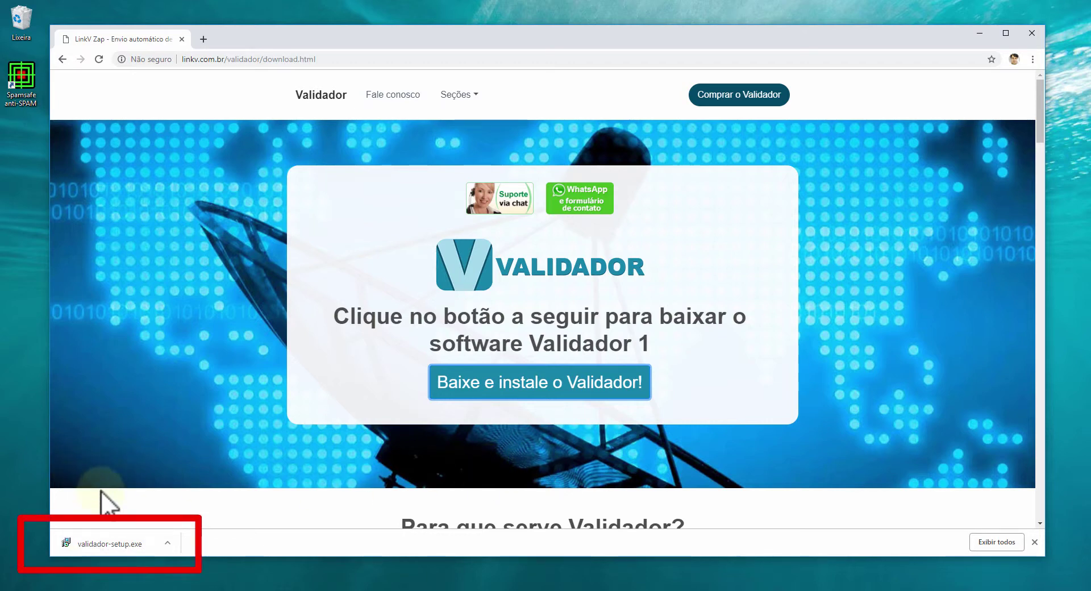
pyautogui.click(103, 543)
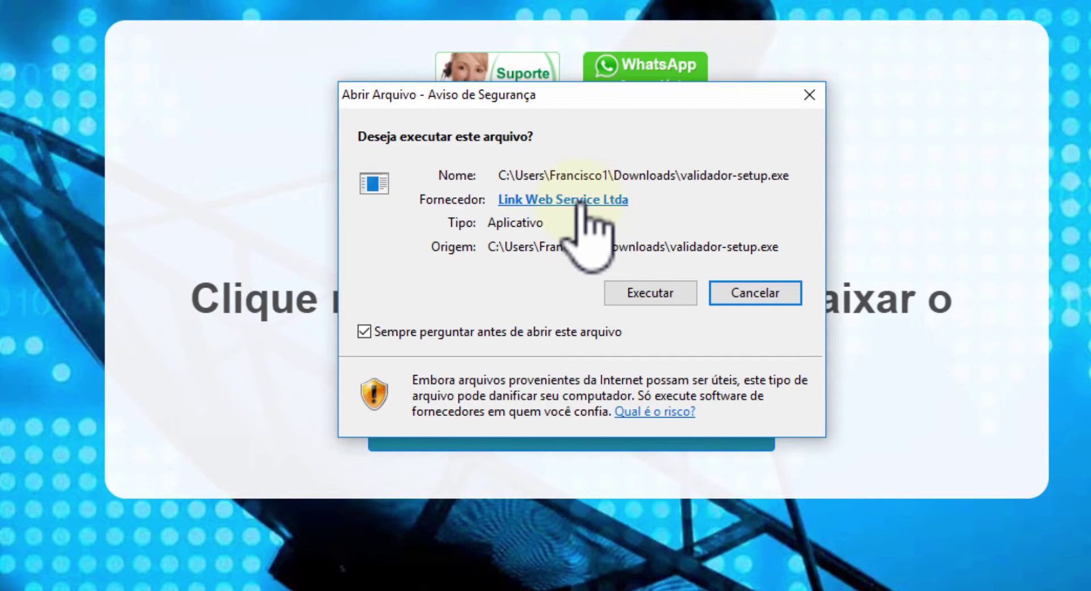
# Run the installer, accept the license agreement and start installing Validador 1
pyautogui.click(651, 292)
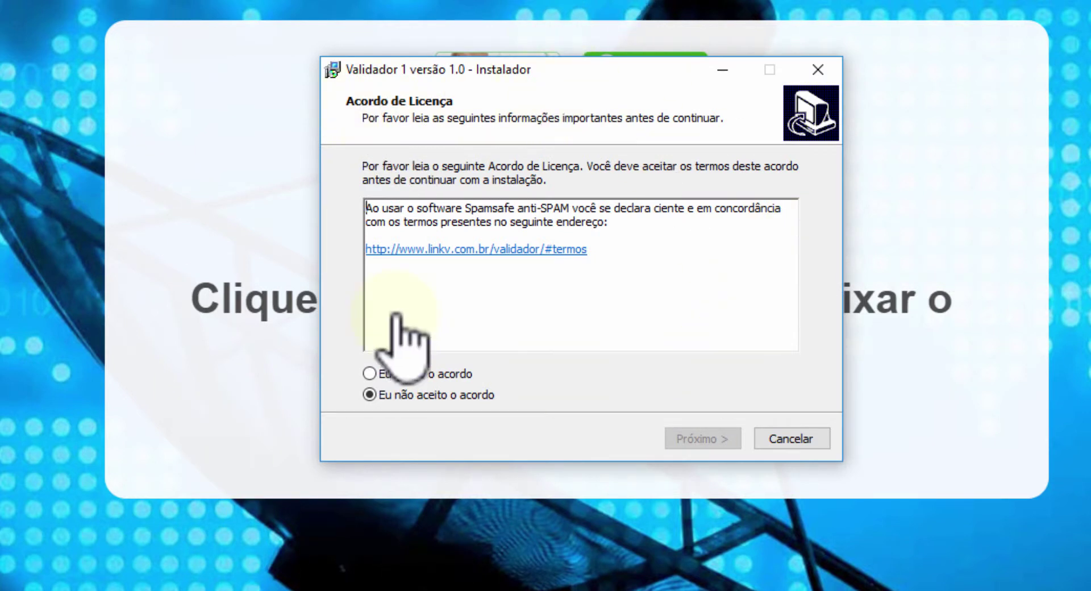
pyautogui.click(386, 373)
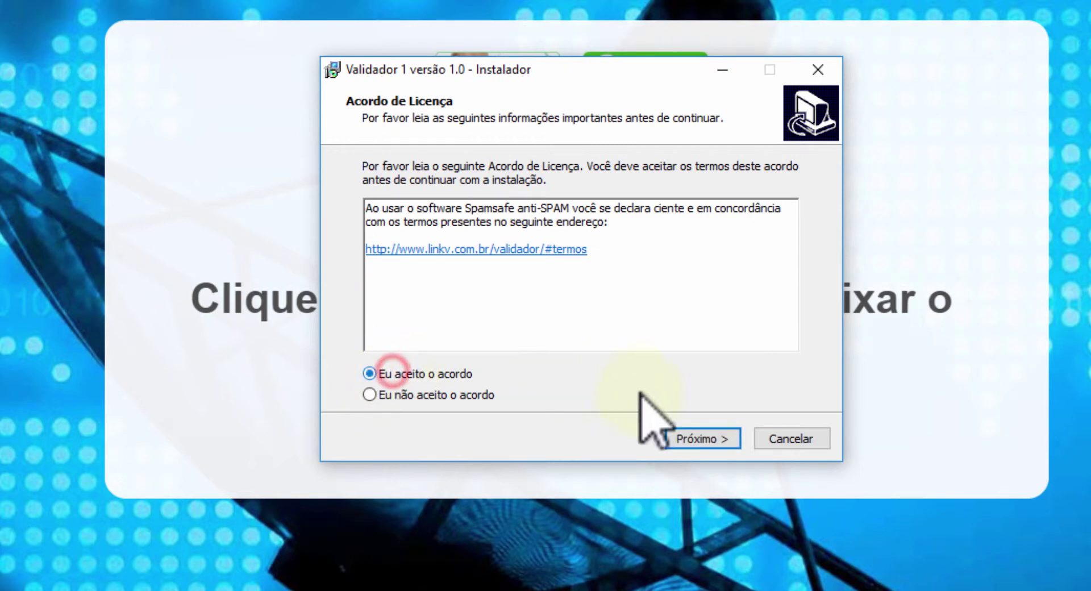
pyautogui.click(692, 438)
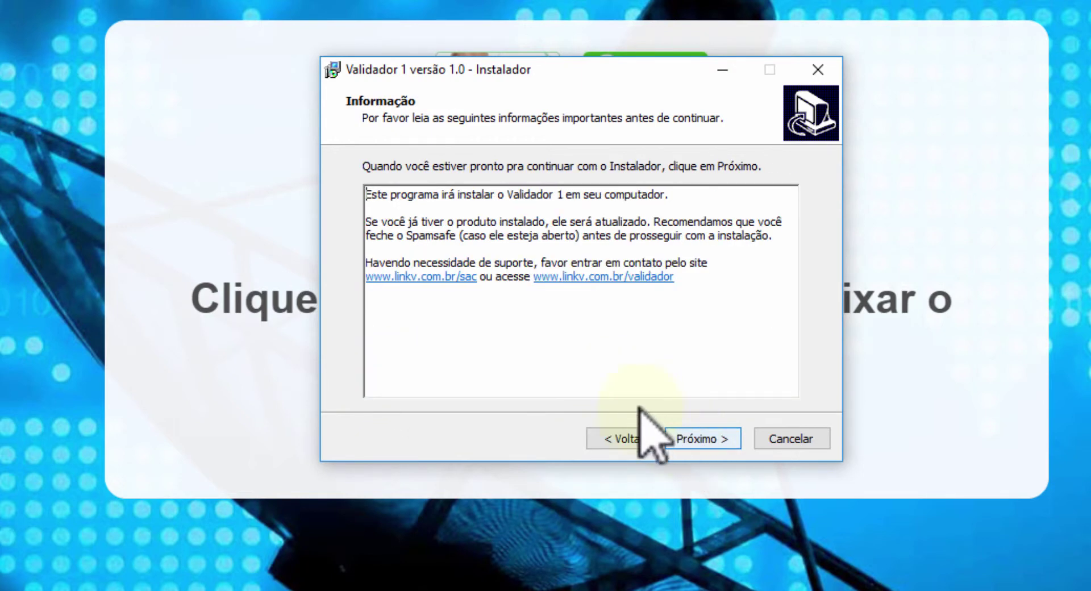
pyautogui.click(722, 438)
pyautogui.click(717, 438)
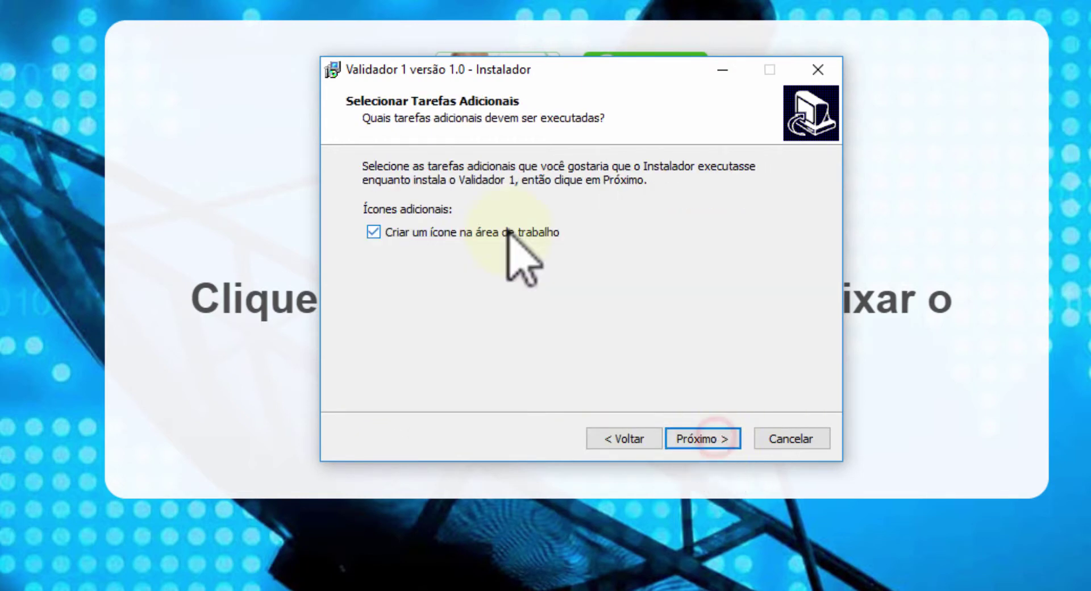
pyautogui.click(711, 439)
pyautogui.click(711, 439)
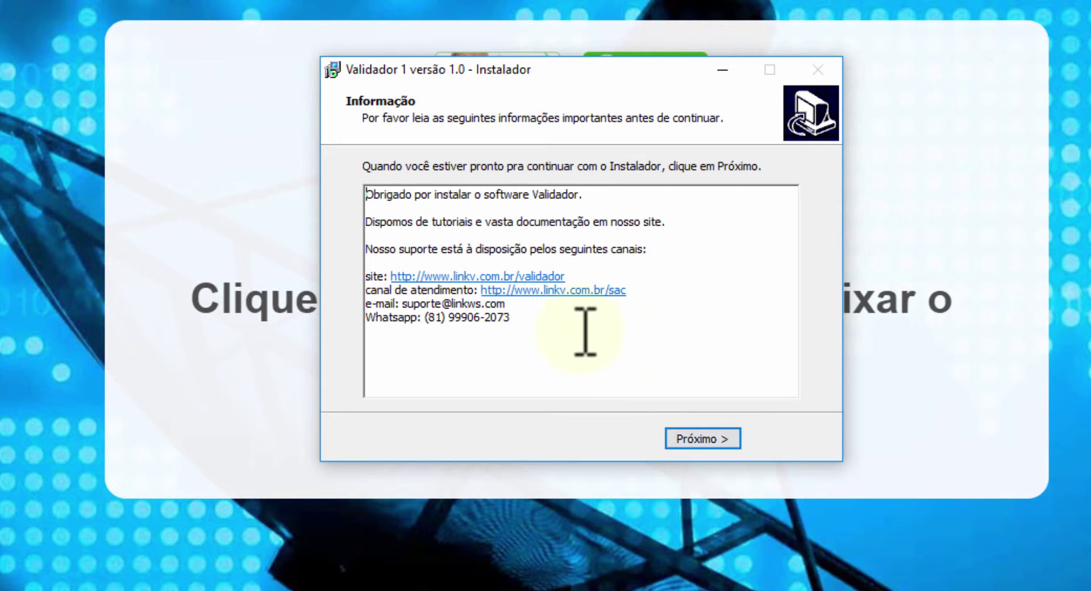
# Finish setup with 'Iniciar o Validador' unchecked
pyautogui.moveTo(595, 339); pyautogui.dragTo(367, 245)
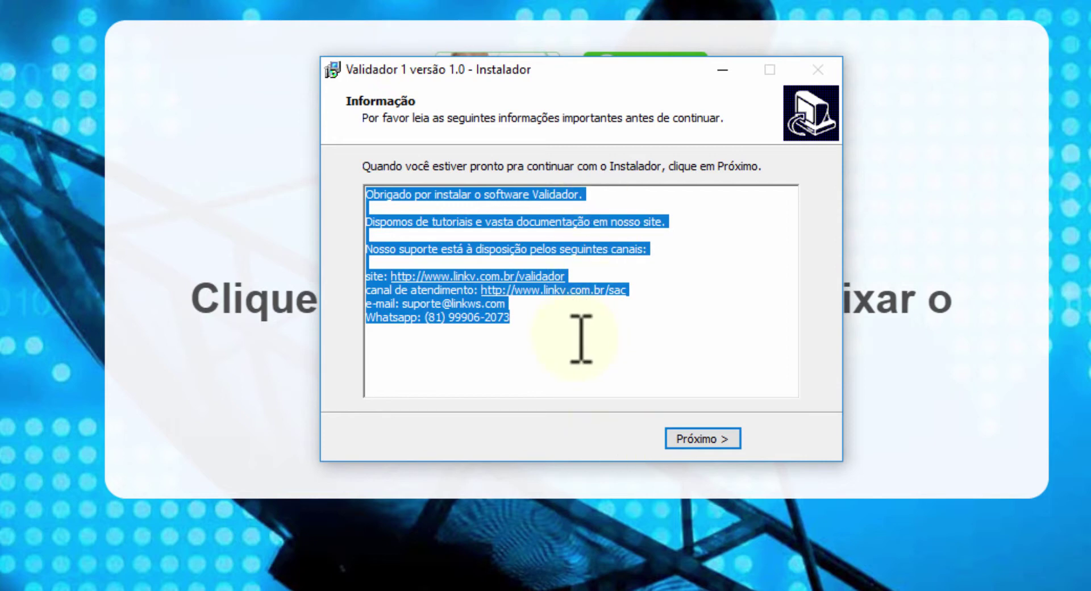
pyautogui.click(715, 438)
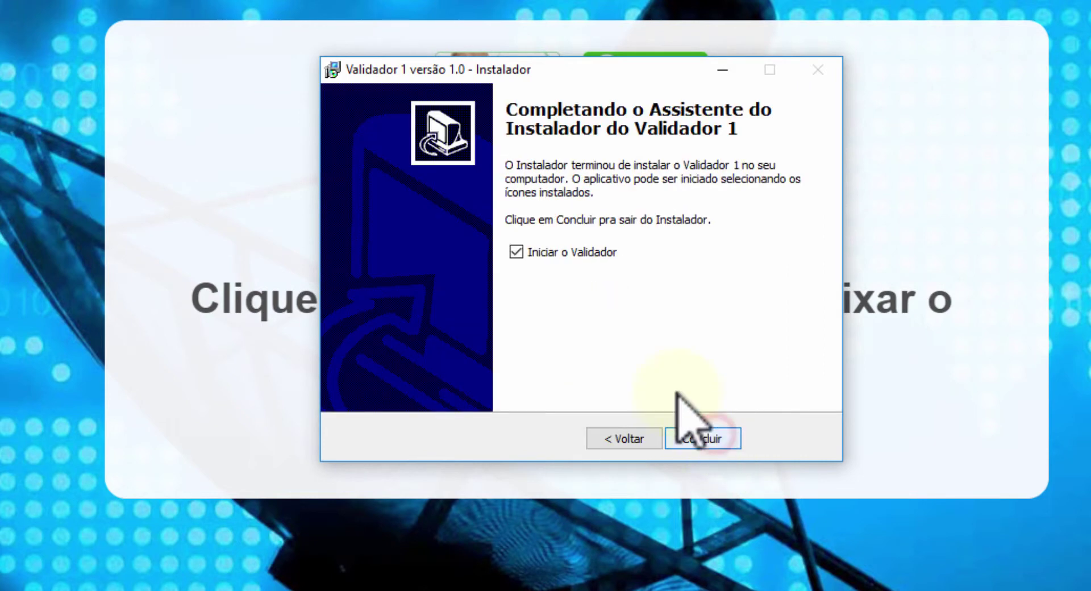
pyautogui.click(567, 253)
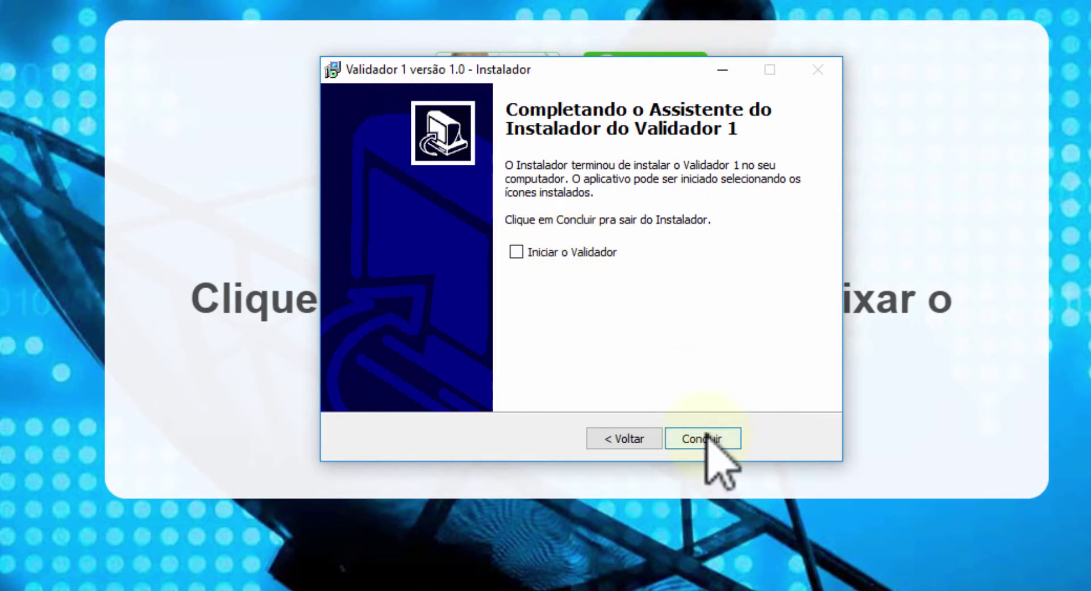
pyautogui.click(705, 438)
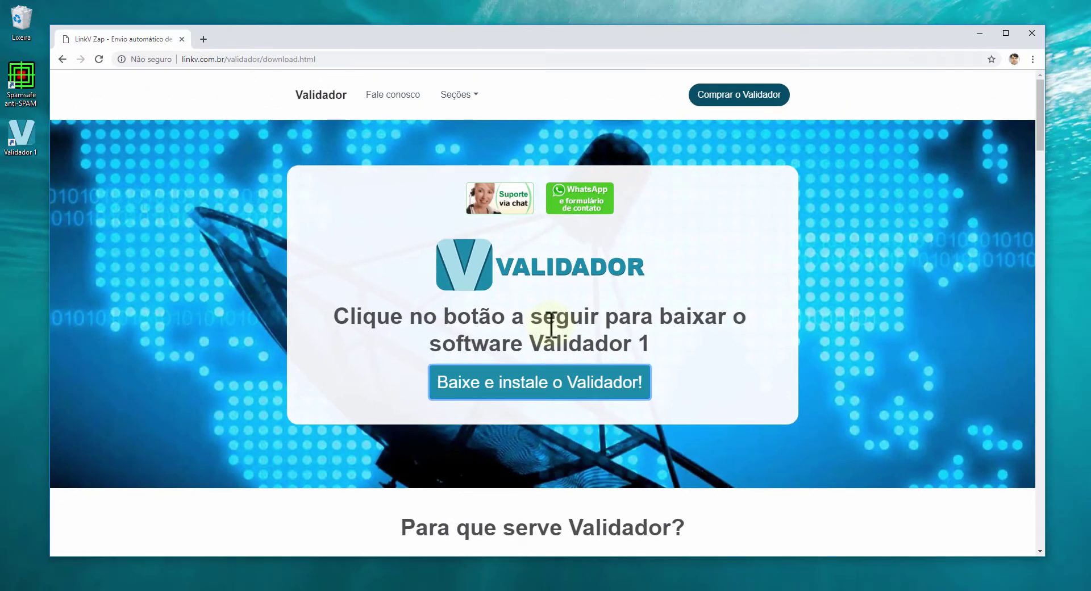
# Minimize Chrome and place the Validador 1 shortcut next to lista2.txt on the desktop
pyautogui.click(980, 34)
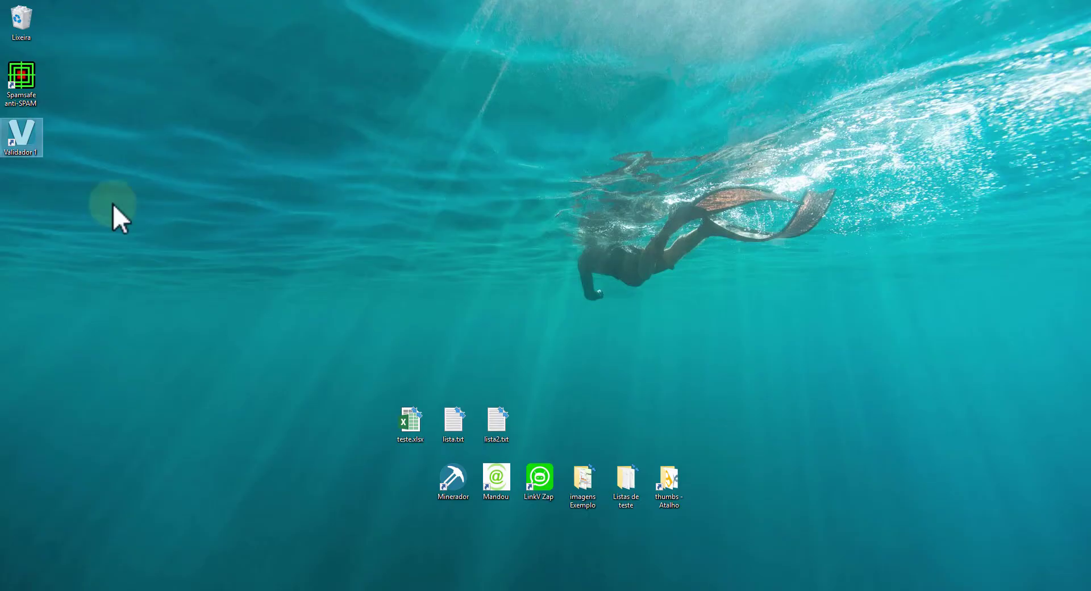
pyautogui.moveTo(8, 160); pyautogui.dragTo(543, 367)
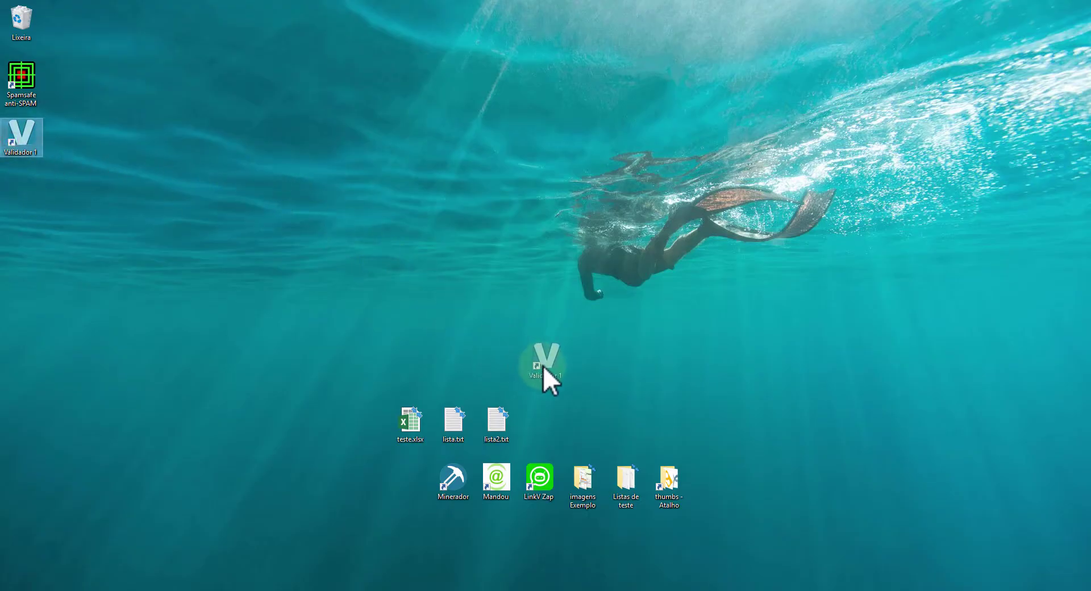
pyautogui.moveTo(571, 423); pyautogui.dragTo(573, 424)
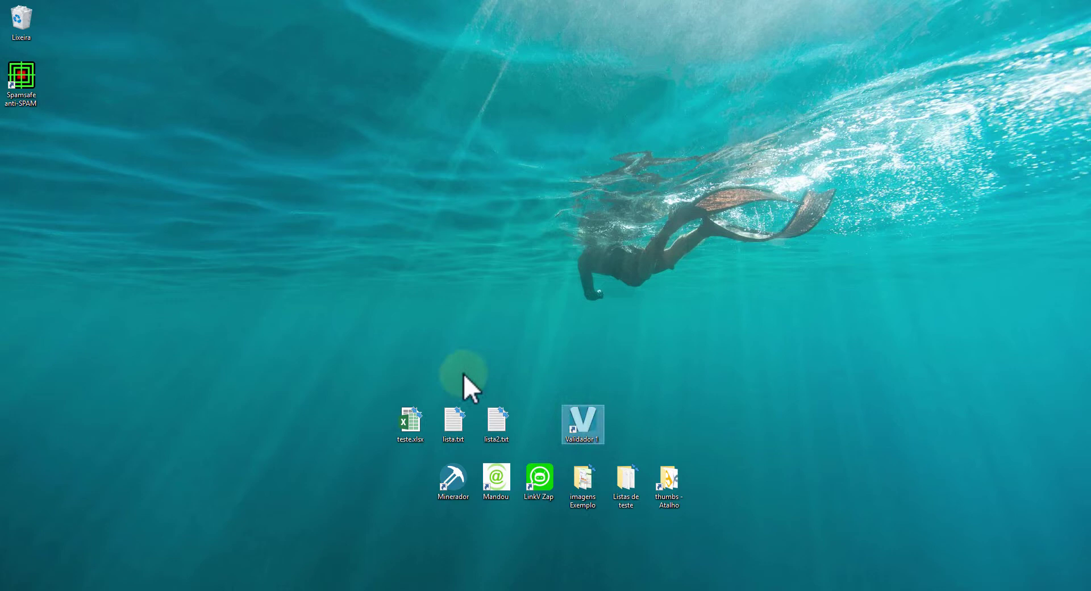
pyautogui.click(553, 378)
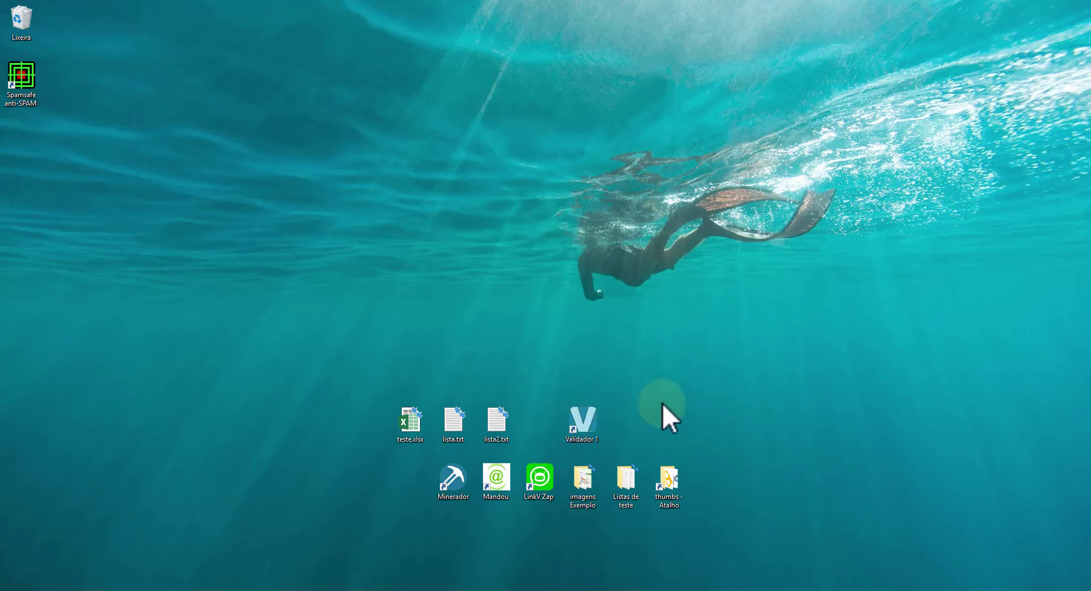
pyautogui.click(579, 418)
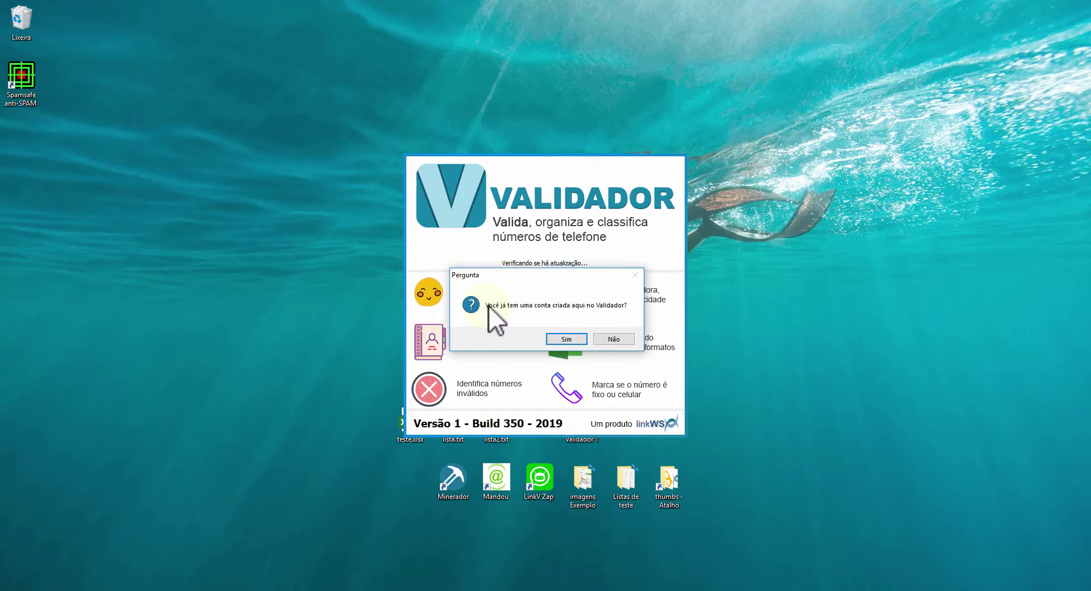
# Answer that no account exists, close the Cadastro form, and choose 'Abrir o Validador'
pyautogui.click(620, 339)
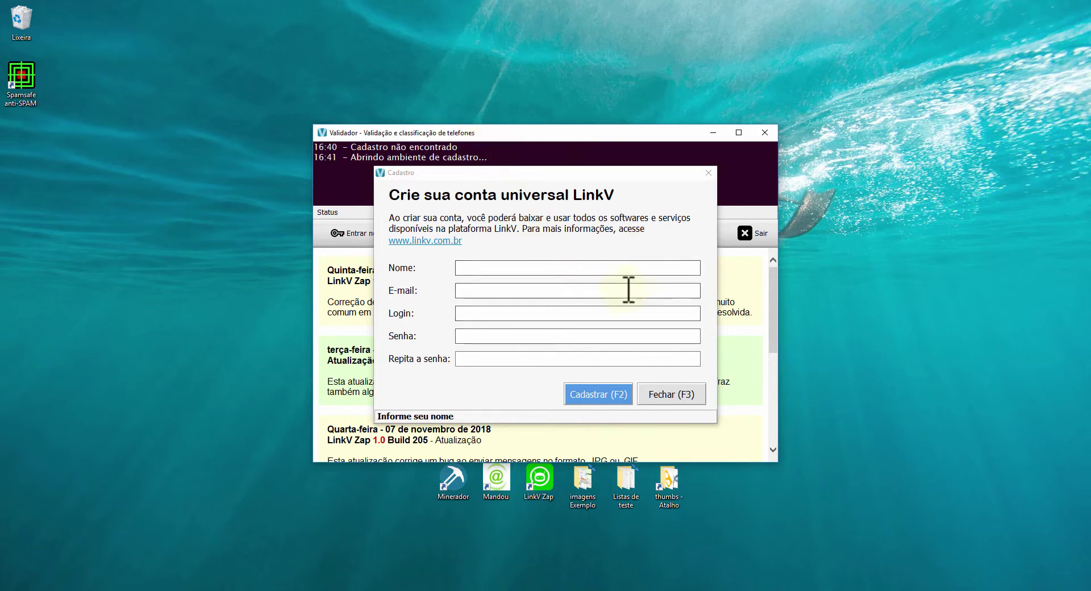
pyautogui.click(682, 395)
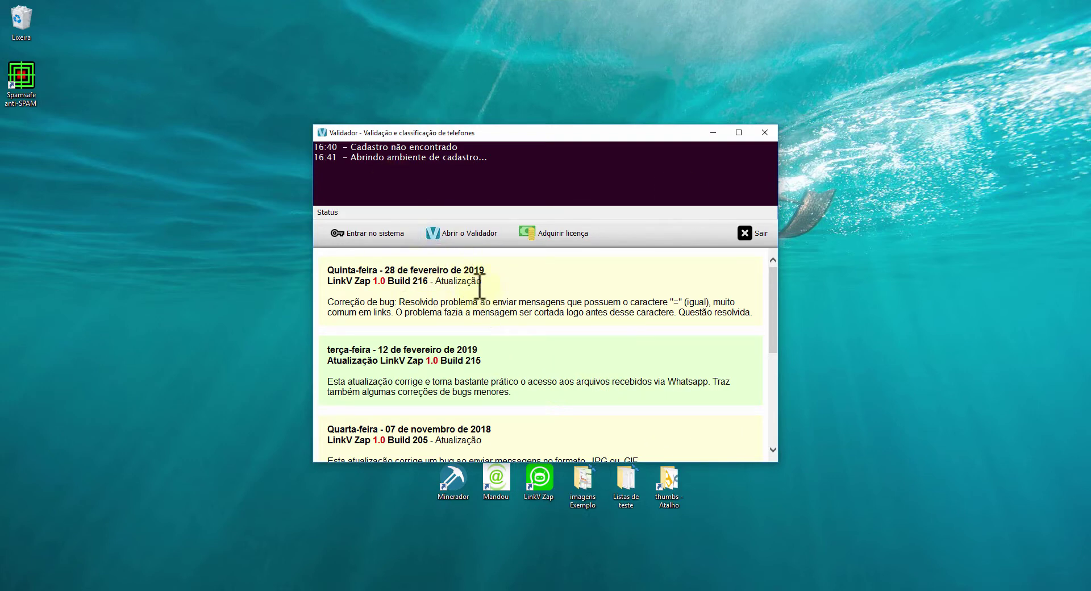
pyautogui.click(463, 234)
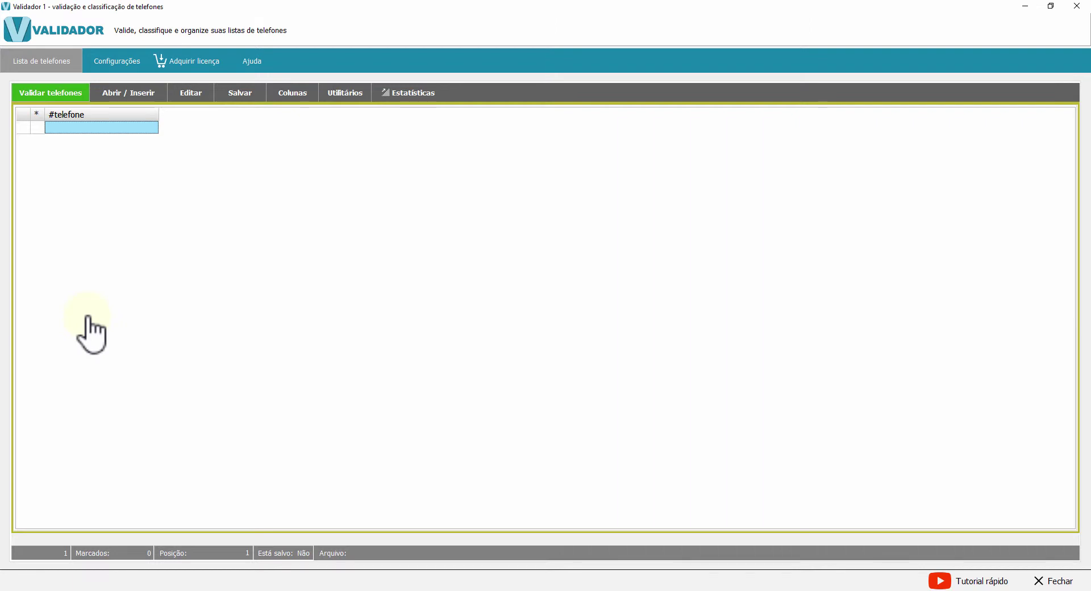
pyautogui.click(113, 126)
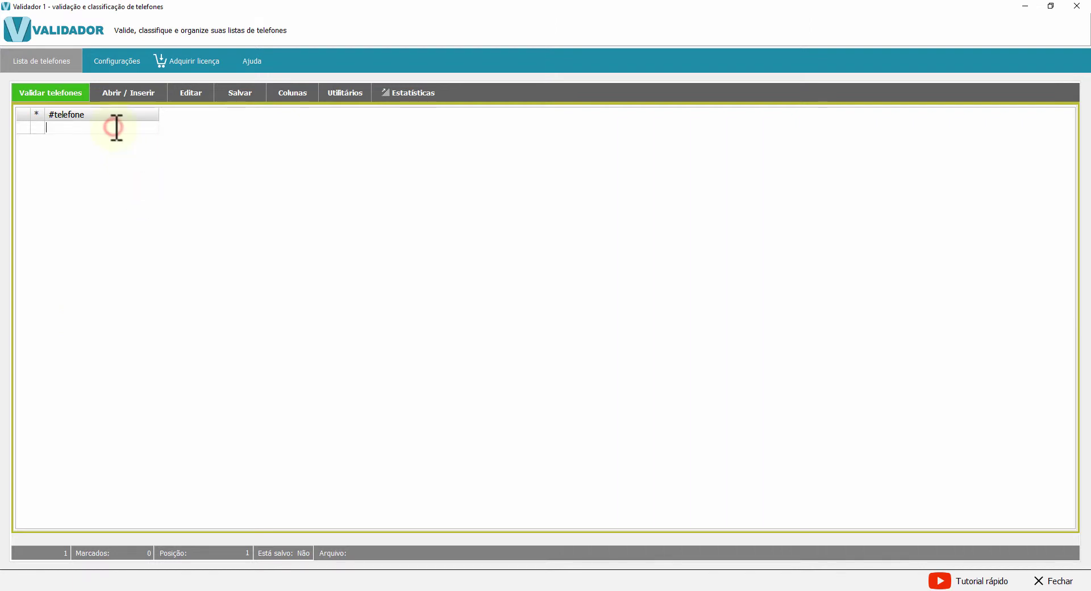
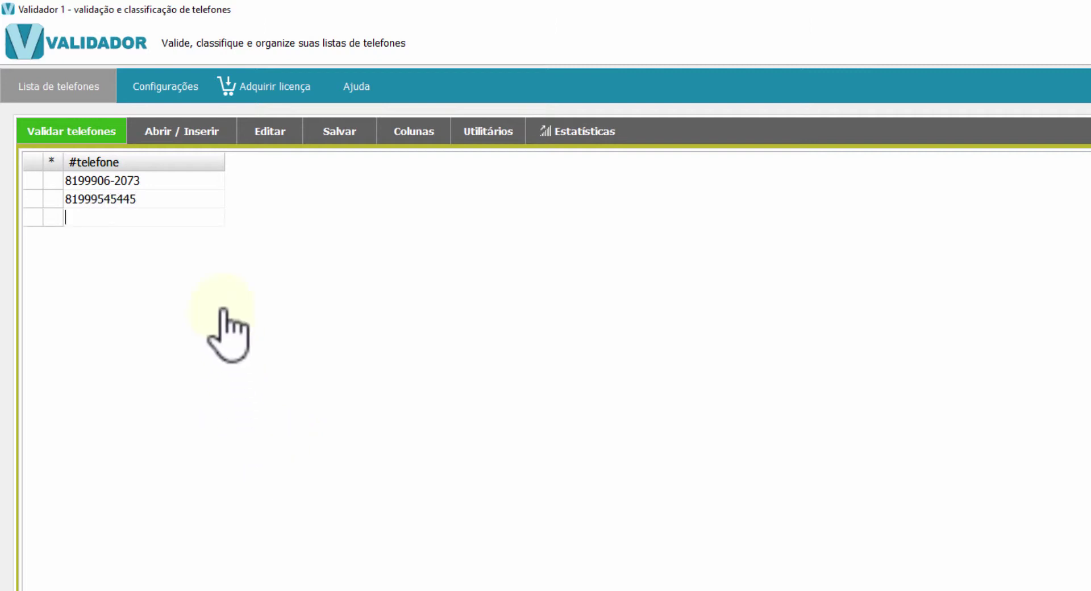
pyautogui.click(144, 201)
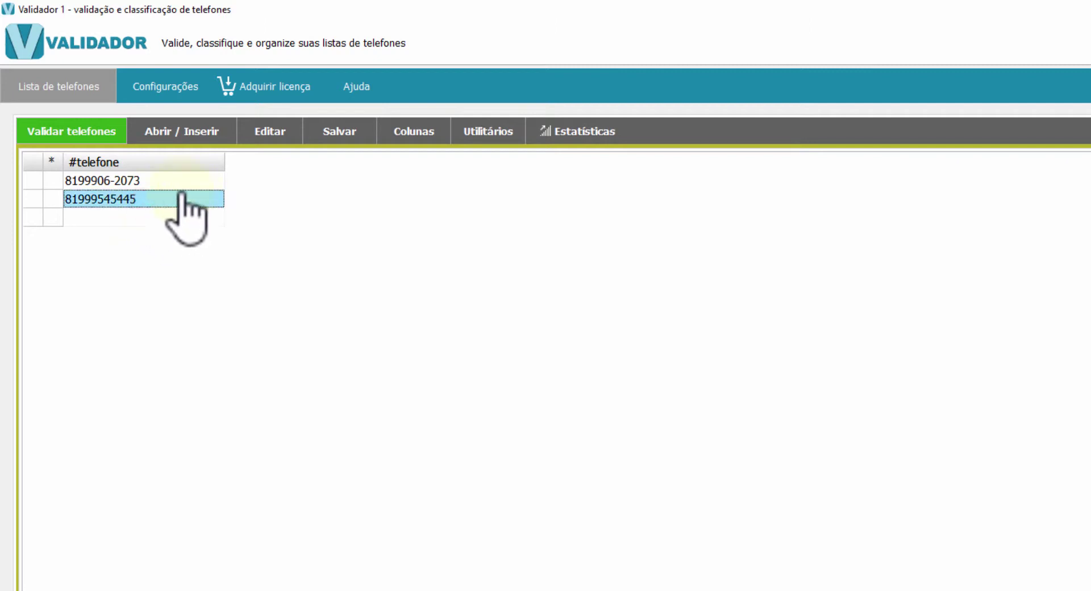
pyautogui.click(181, 184)
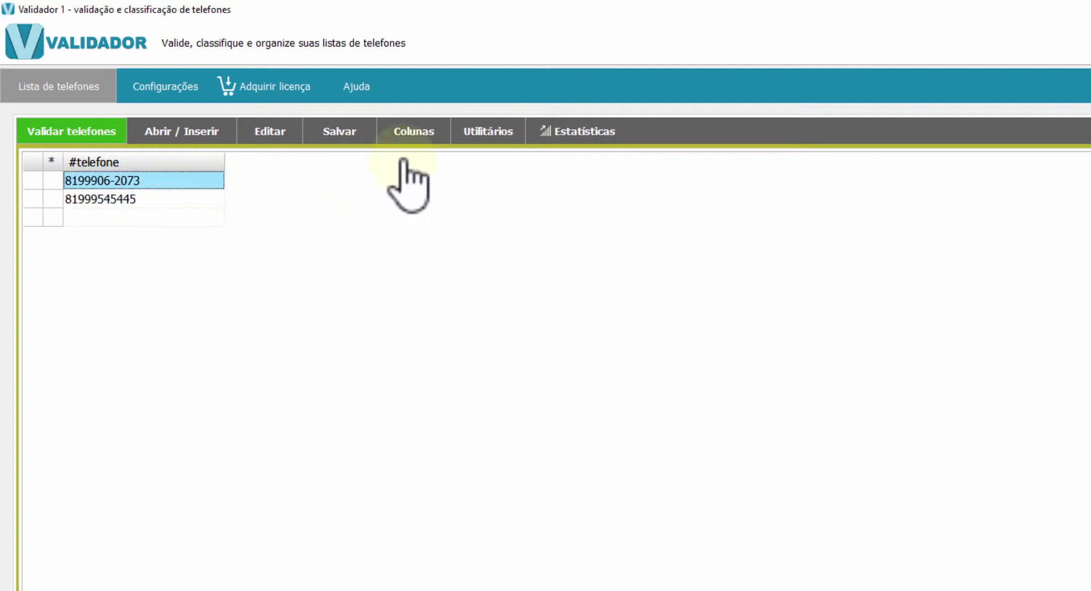
pyautogui.click(409, 133)
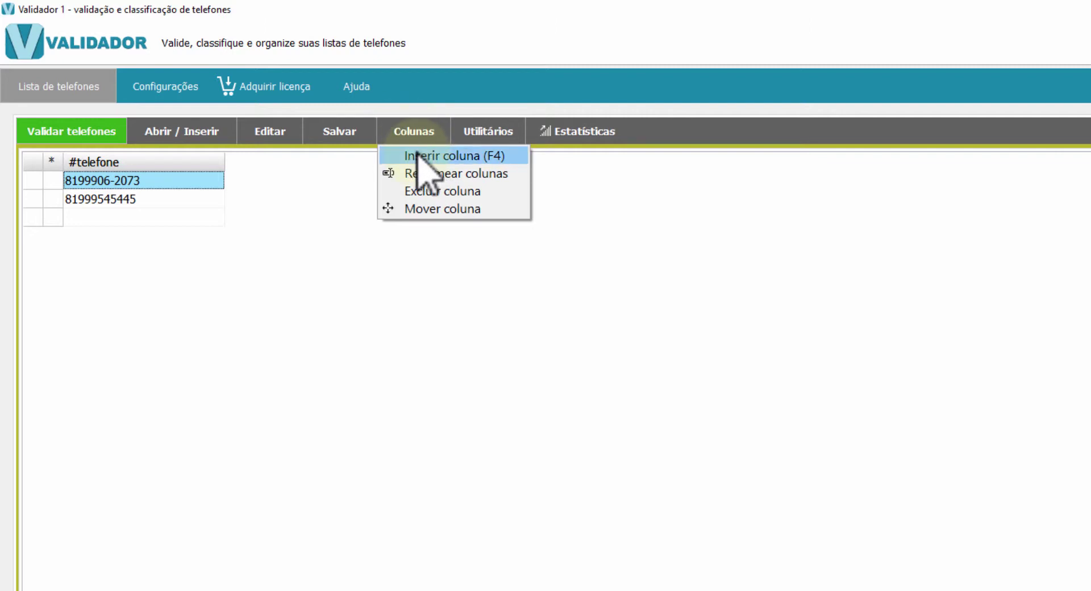
# Insert a column named Nome and enter LinkWS in its first cell
pyautogui.click(417, 153)
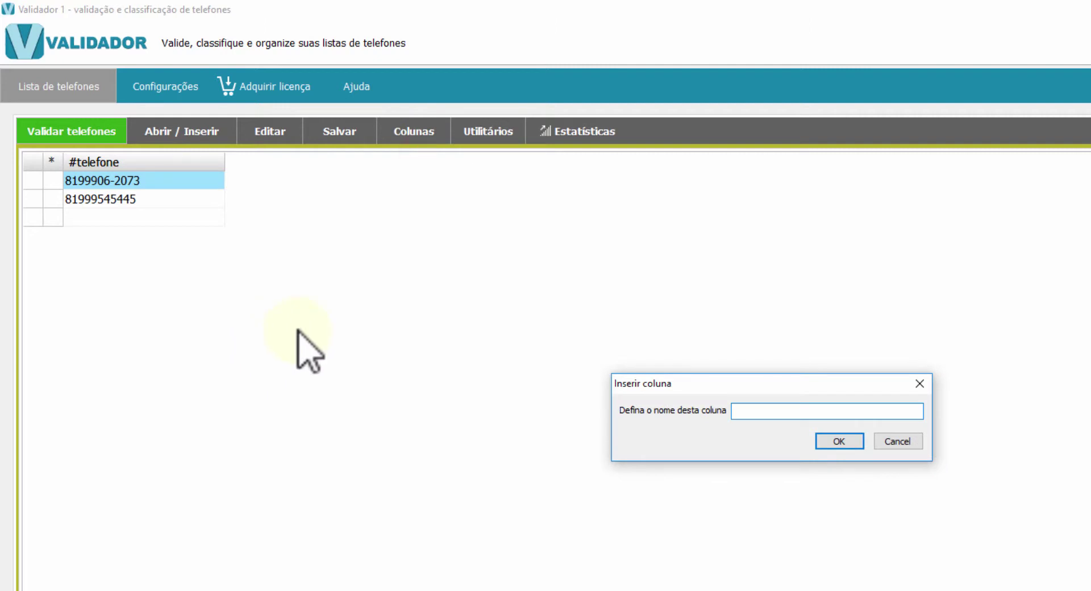
pyautogui.write('Nome')
pyautogui.press('Return')
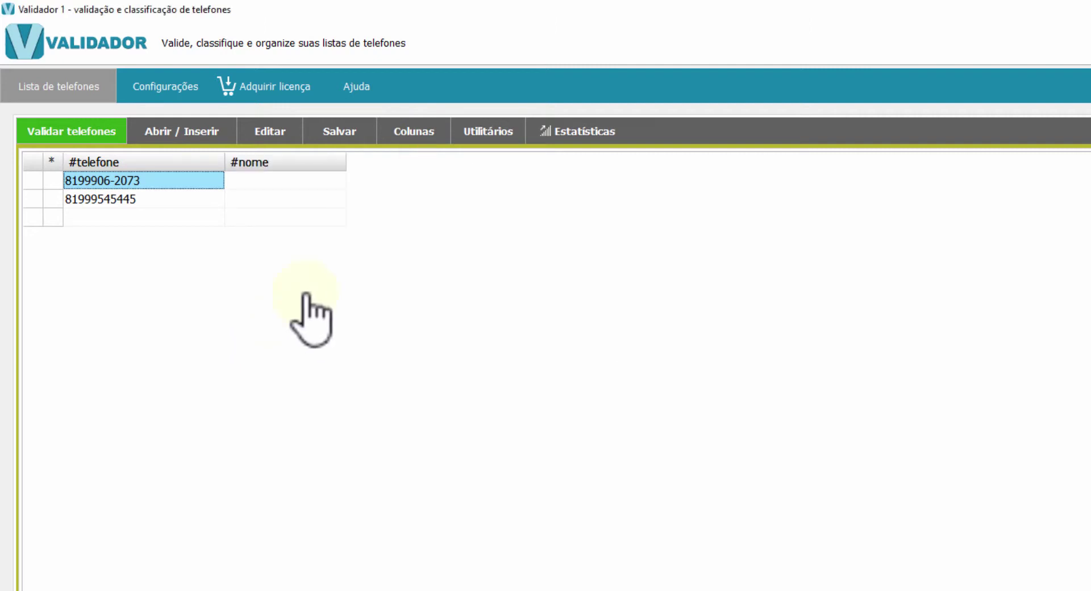
pyautogui.click(278, 180)
pyautogui.write('LinkWS')
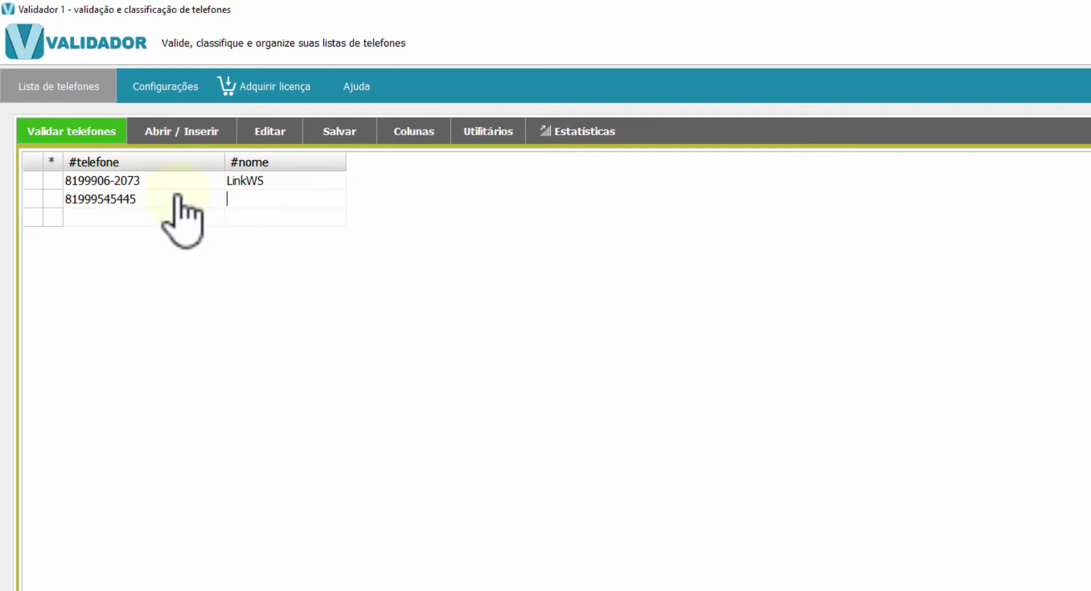
# Load lista2.txt from the Desktop via 'Abrir arquivo texto ou CSV', discarding the typed list
pyautogui.click(171, 134)
pyautogui.click(193, 192)
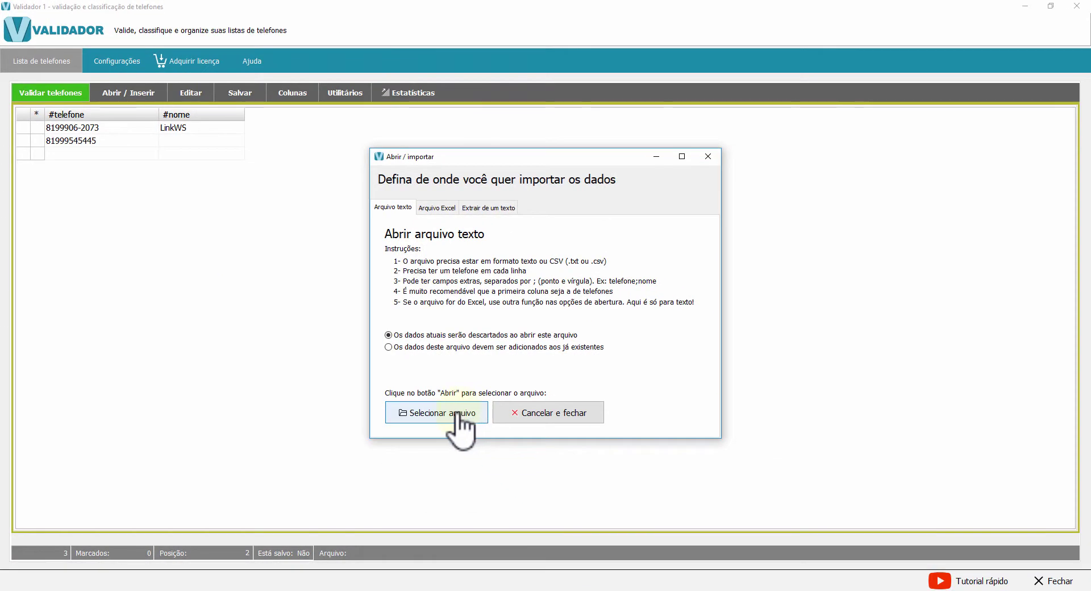
pyautogui.click(457, 414)
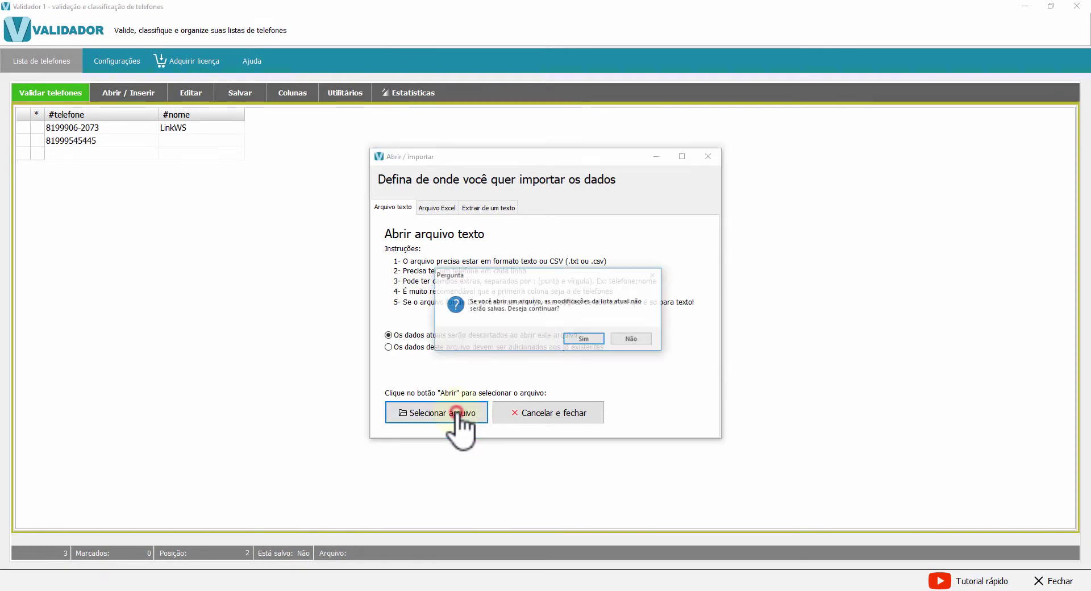
pyautogui.click(581, 339)
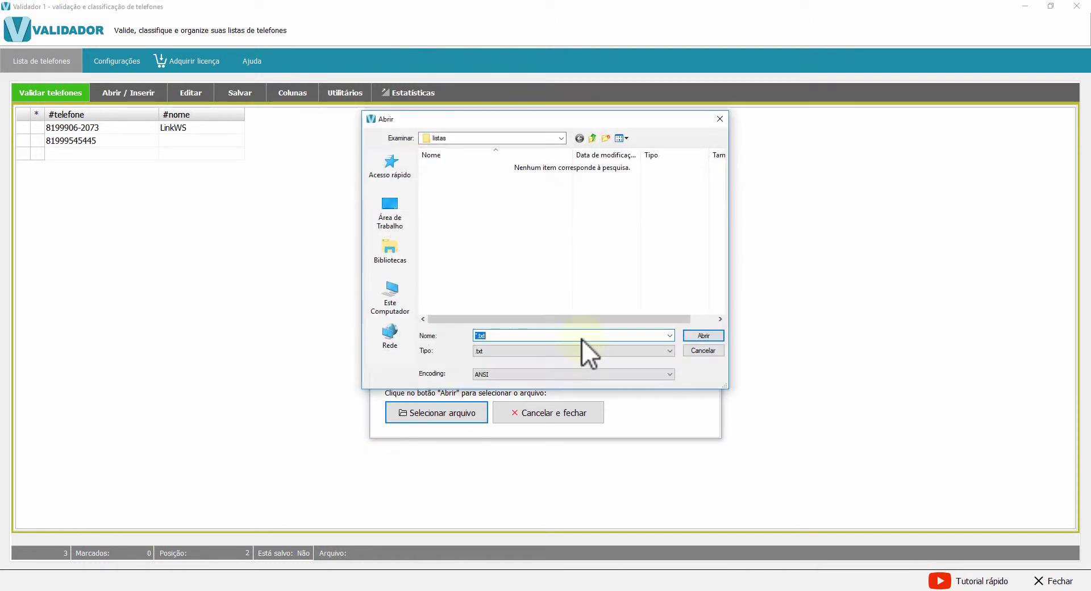
pyautogui.doubleClick(462, 309)
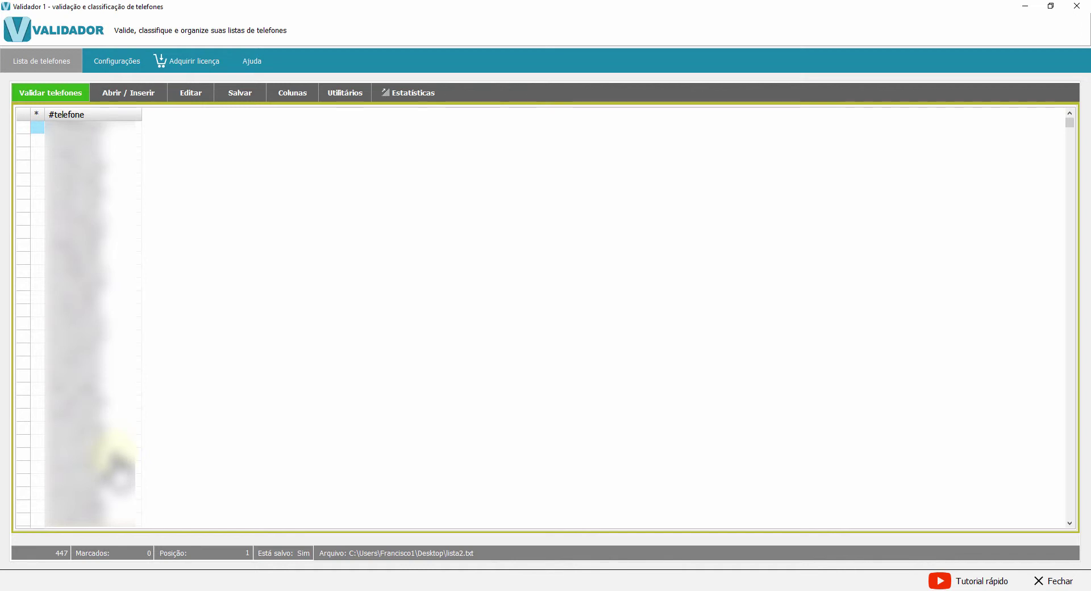
# Run 'Executar validação' on the Validar telefones tab for all 447 numbers
pyautogui.click(49, 94)
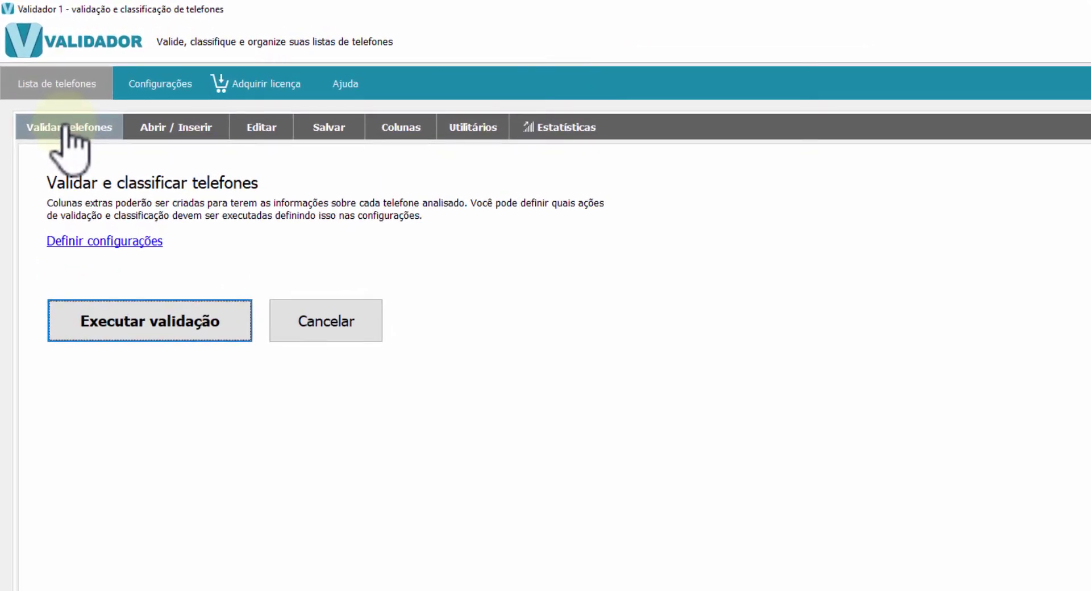
pyautogui.click(154, 337)
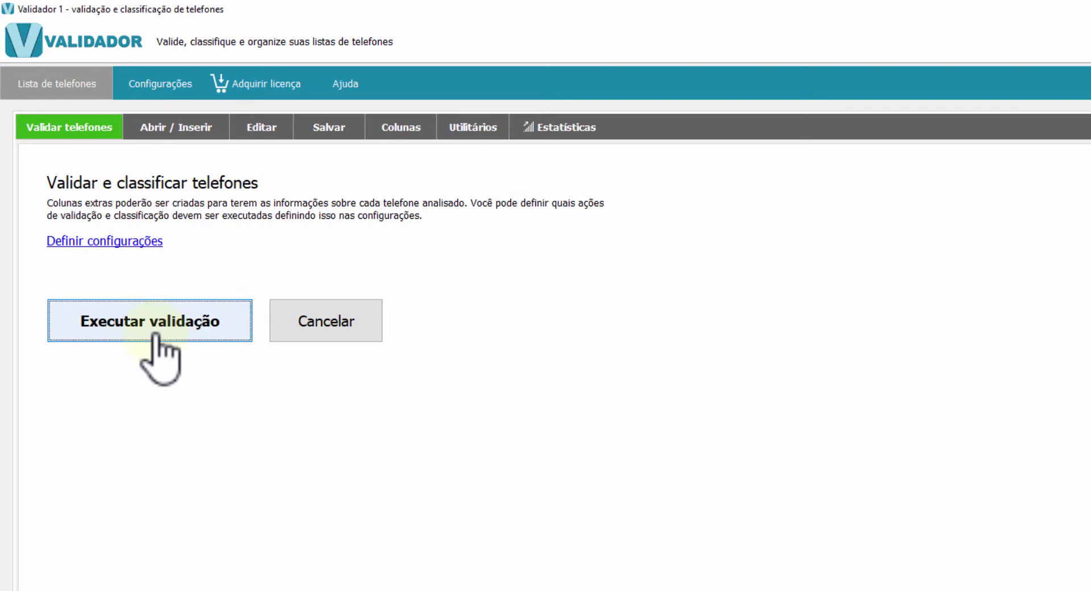
pyautogui.click(155, 336)
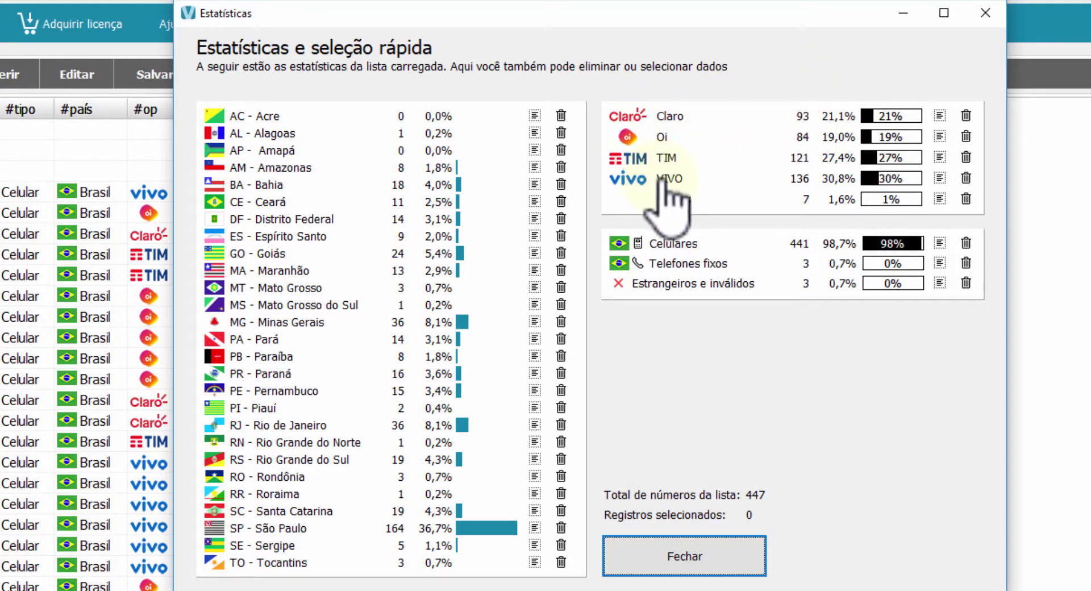
# Mark the São Paulo numbers from Estatísticas, clear the marks, then widen the #telefone column
pyautogui.moveTo(642, 12); pyautogui.dragTo(671, 56)
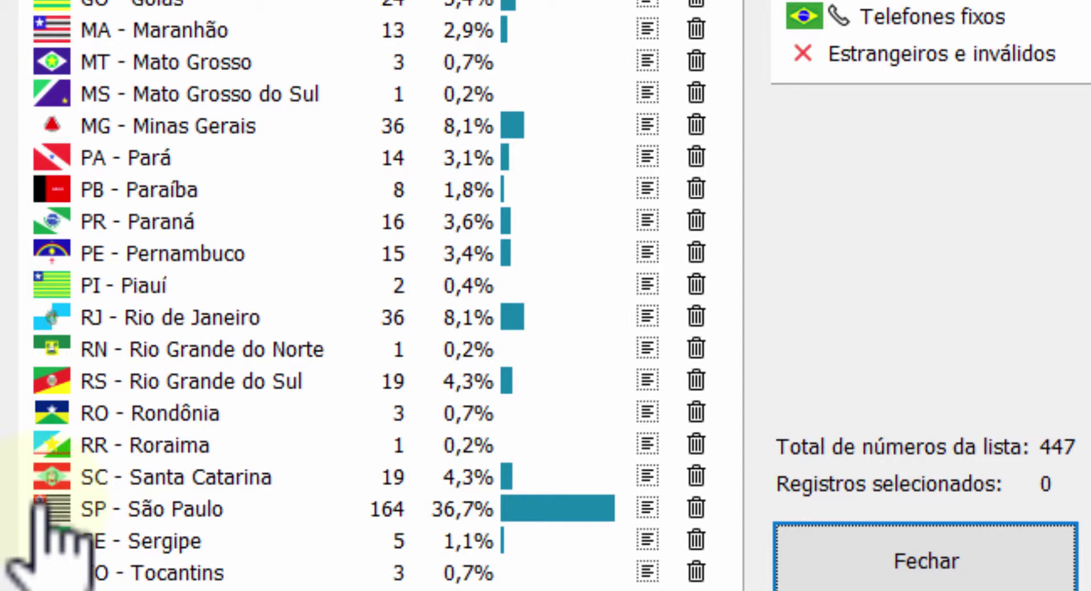
pyautogui.click(645, 507)
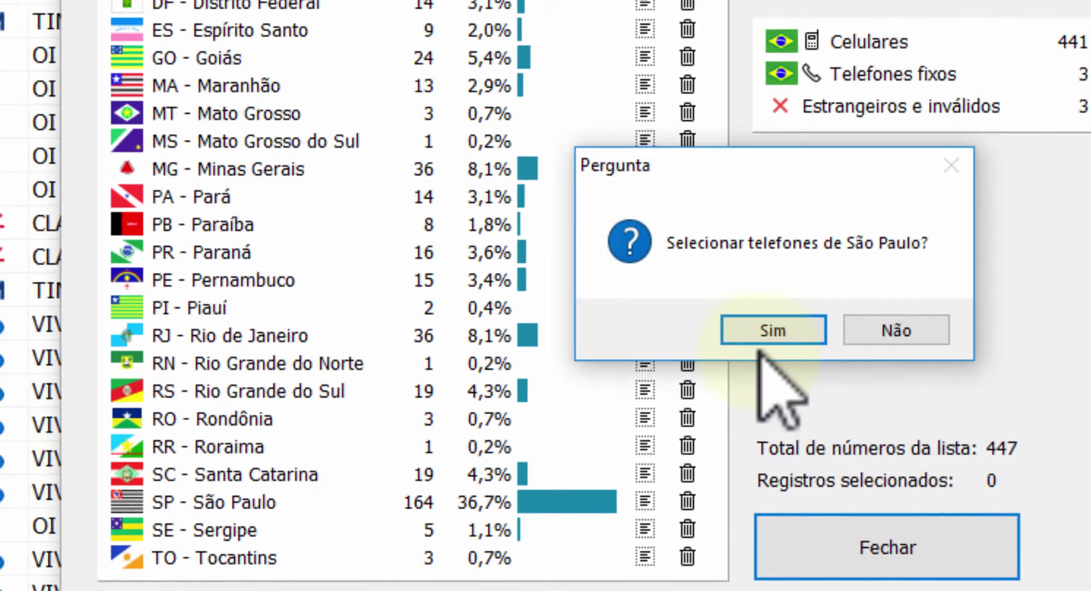
pyautogui.click(782, 514)
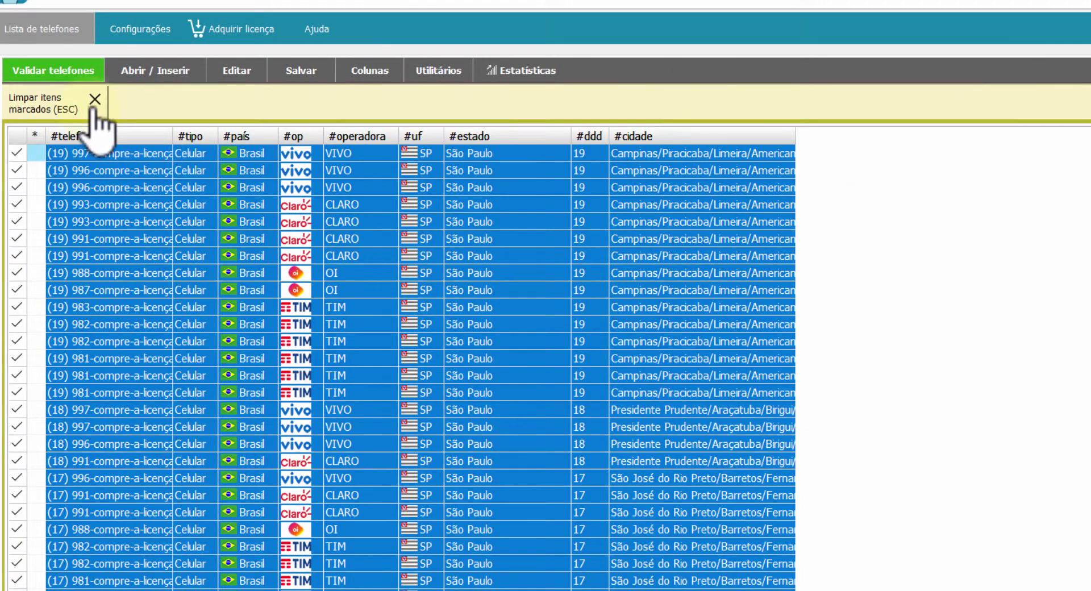
pyautogui.click(94, 100)
pyautogui.moveTo(173, 99); pyautogui.dragTo(259, 164)
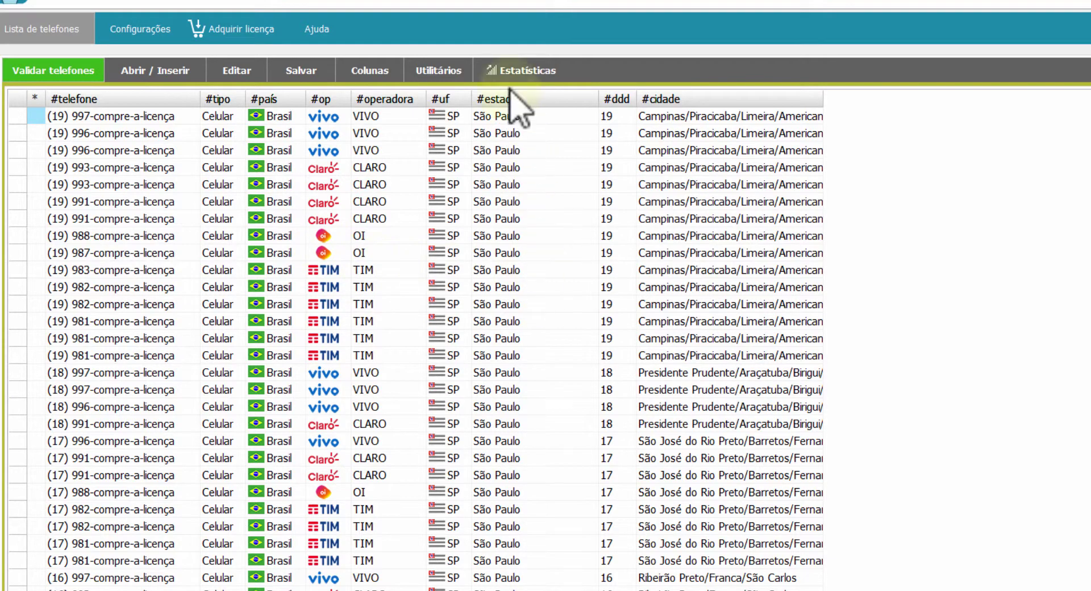
# In Estatísticas, delete the foreign/invalid numbers and the landlines, leaving 438 mobile numbers
pyautogui.click(520, 70)
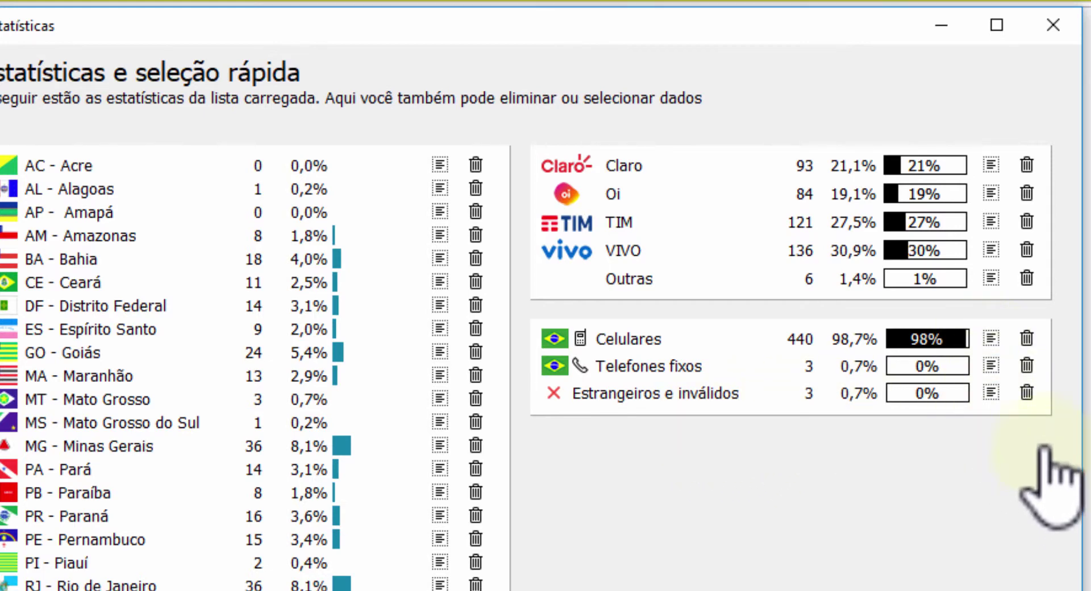
pyautogui.click(1026, 391)
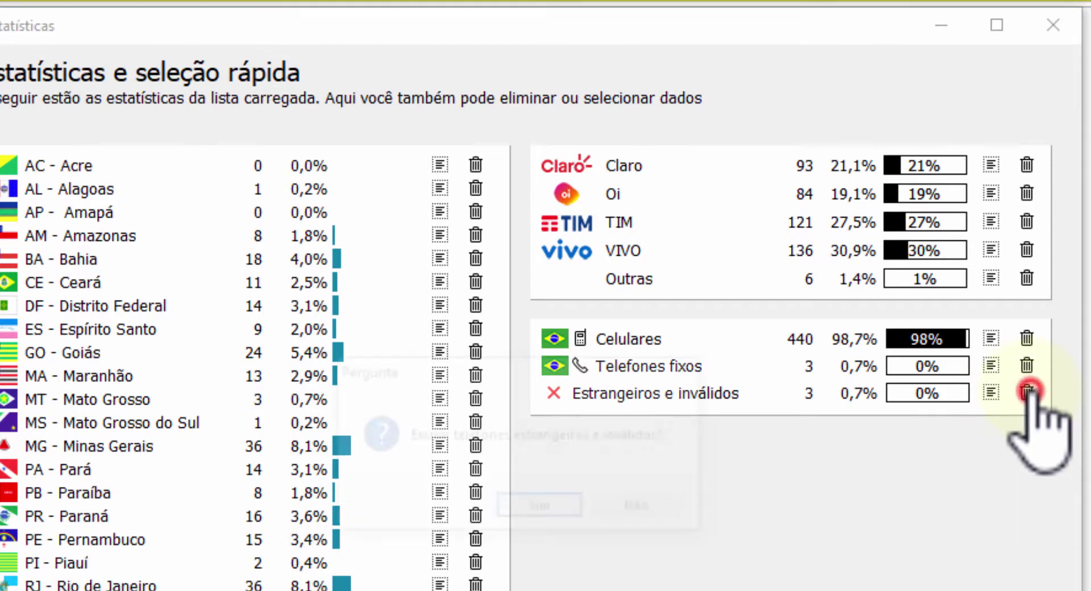
pyautogui.click(557, 508)
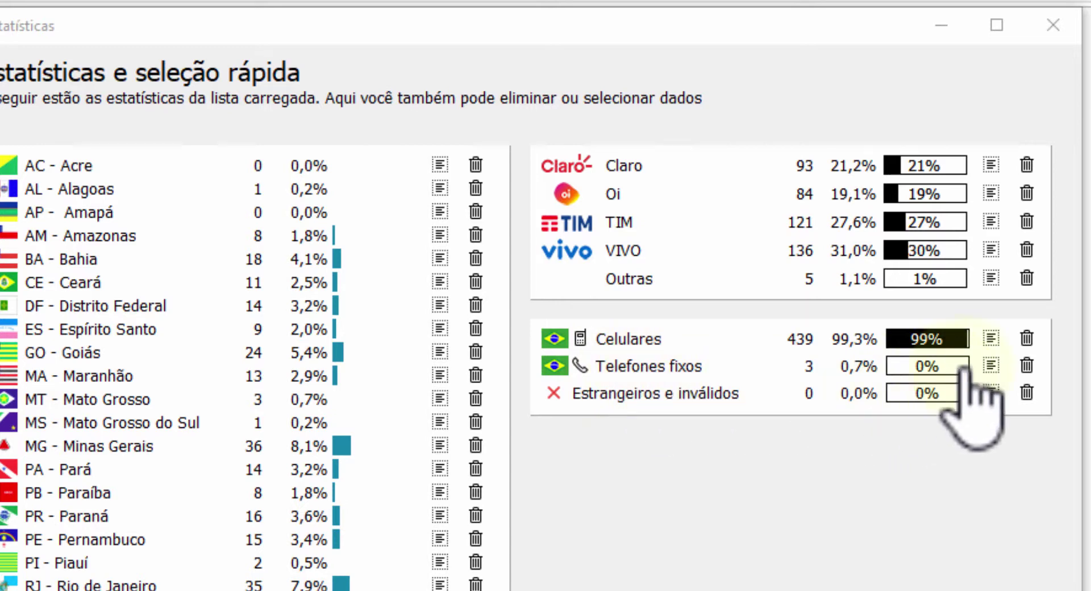
pyautogui.click(1026, 365)
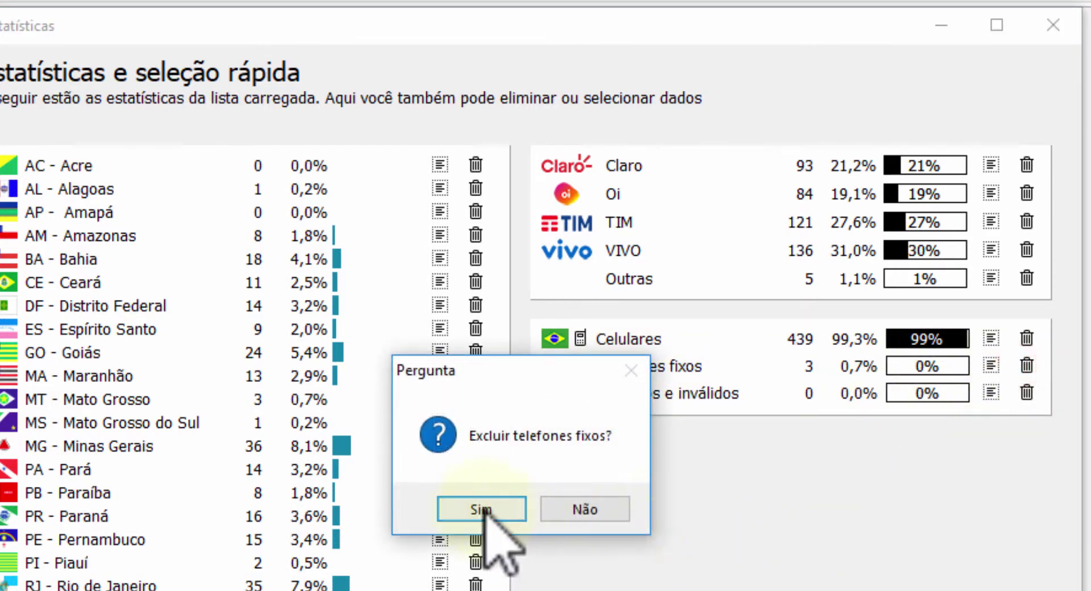
pyautogui.click(481, 511)
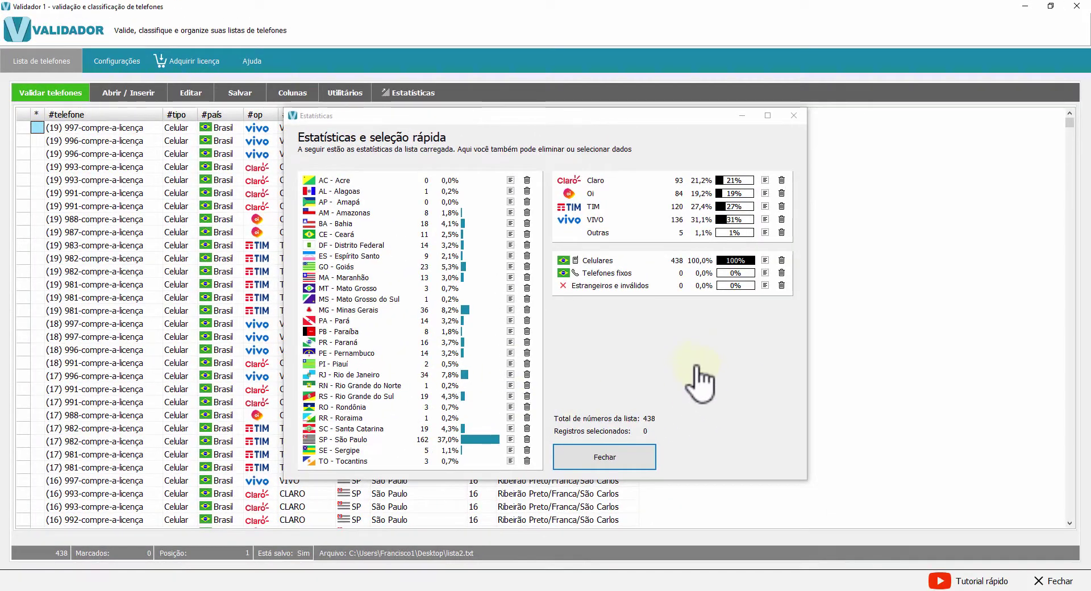
pyautogui.click(614, 458)
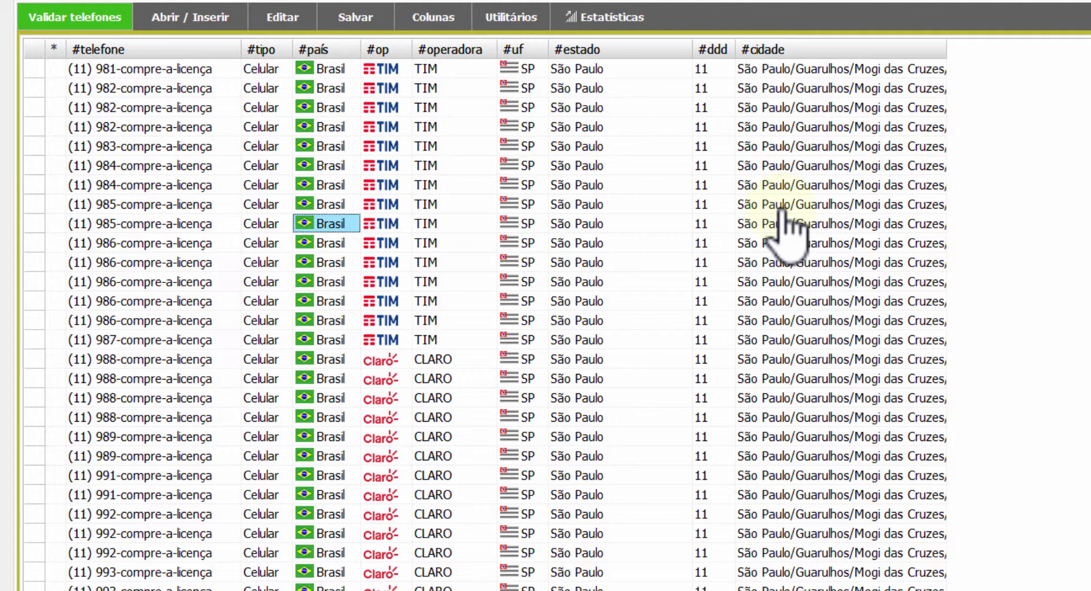
# Autofit the #cidade column to its text and drag the #estado column narrower
pyautogui.doubleClick(946, 49)
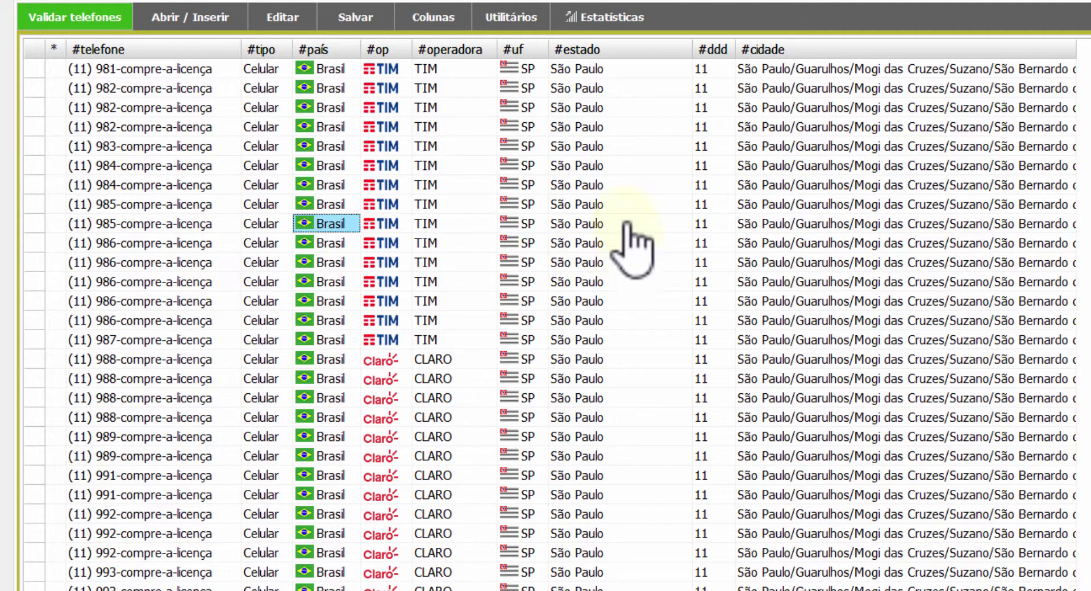
pyautogui.moveTo(689, 47); pyautogui.dragTo(636, 51)
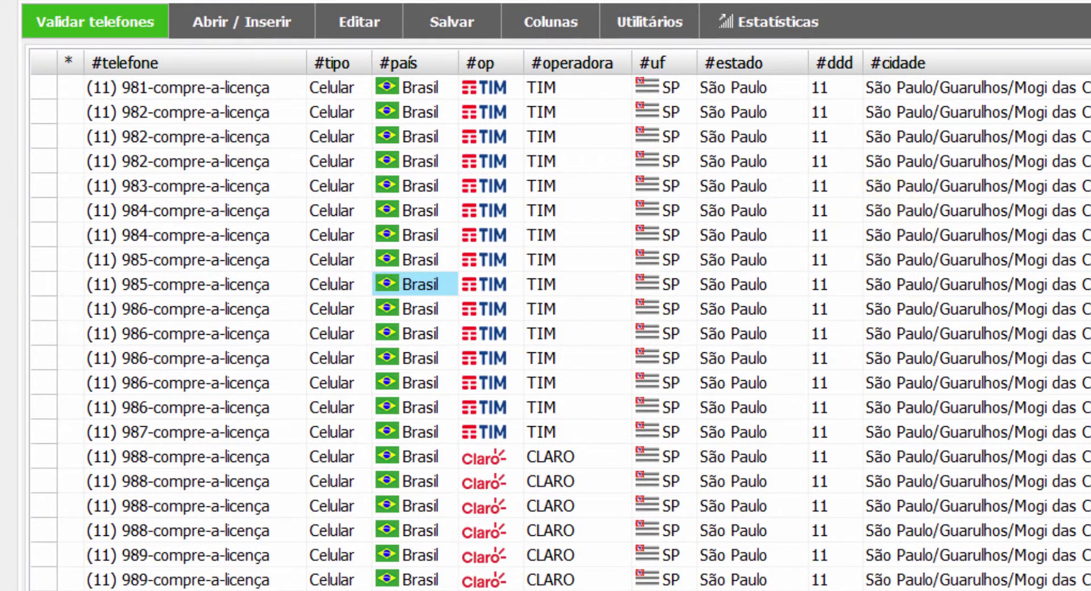
pyautogui.click(435, 21)
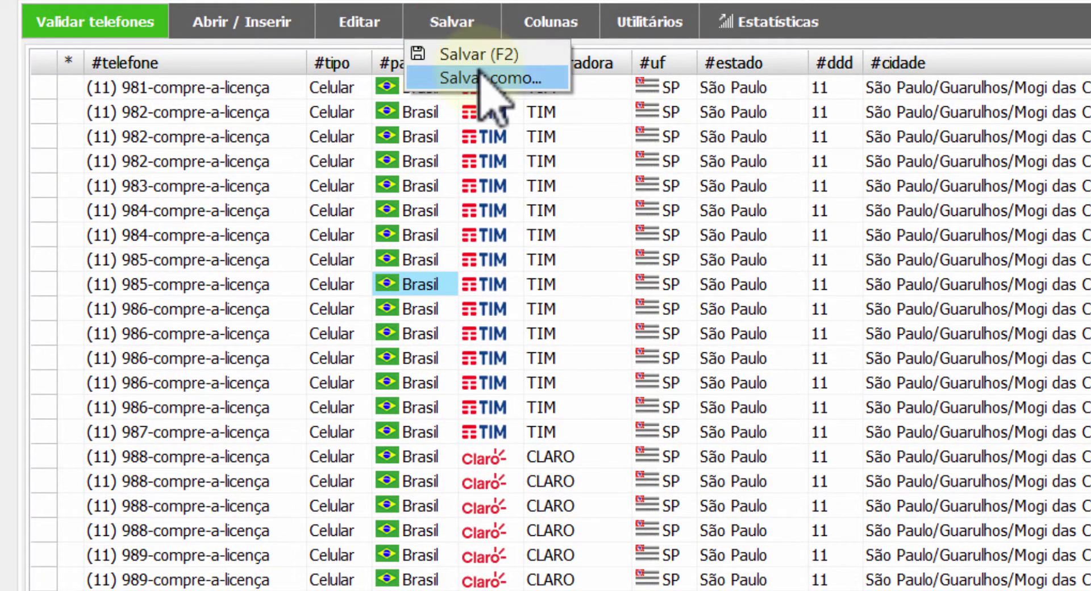
pyautogui.click(341, 33)
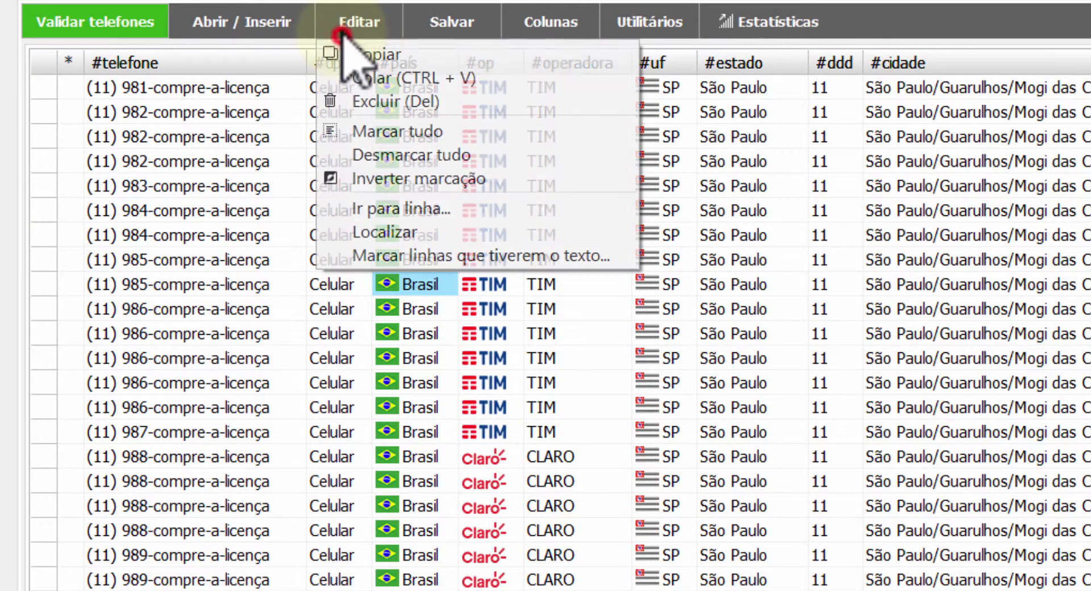
pyautogui.click(370, 77)
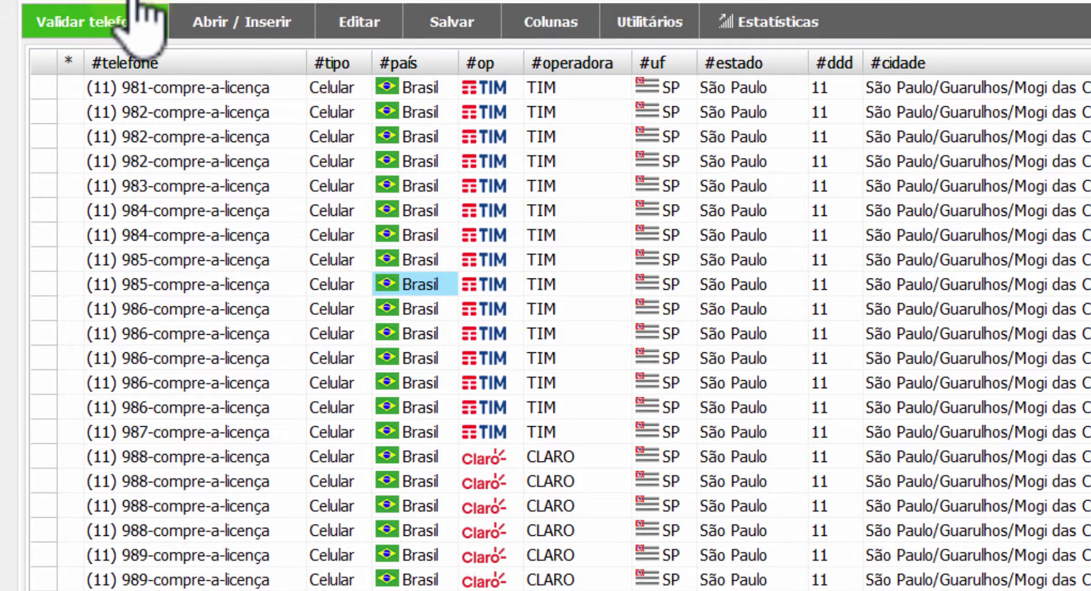
pyautogui.press('super')
# Launch Notepad from a 'bloco' search, paste the copied records, then clear all the text
pyautogui.write('bloco')
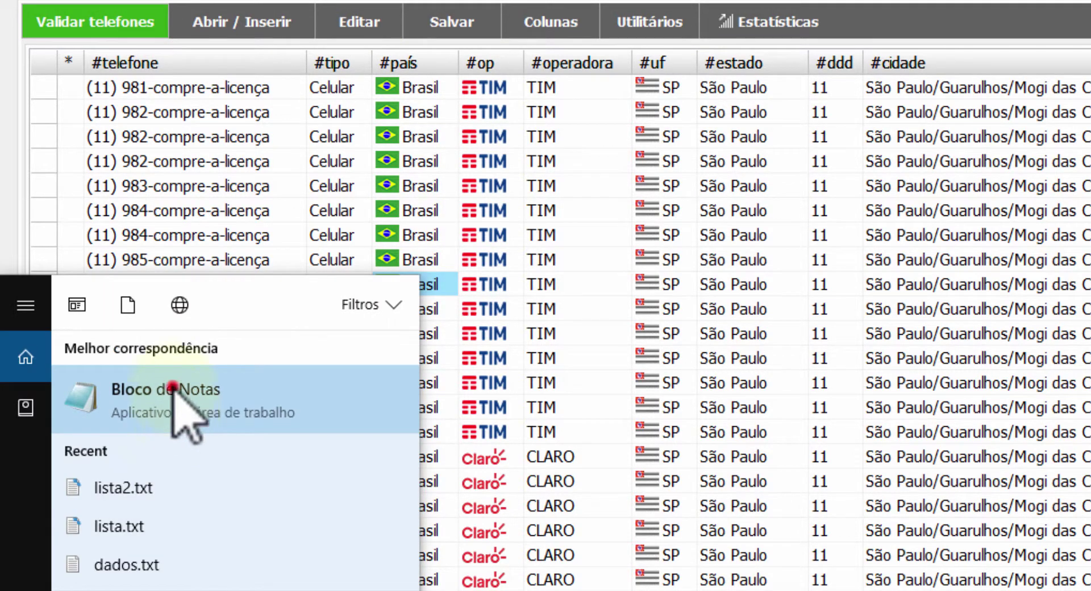
pyautogui.click(171, 386)
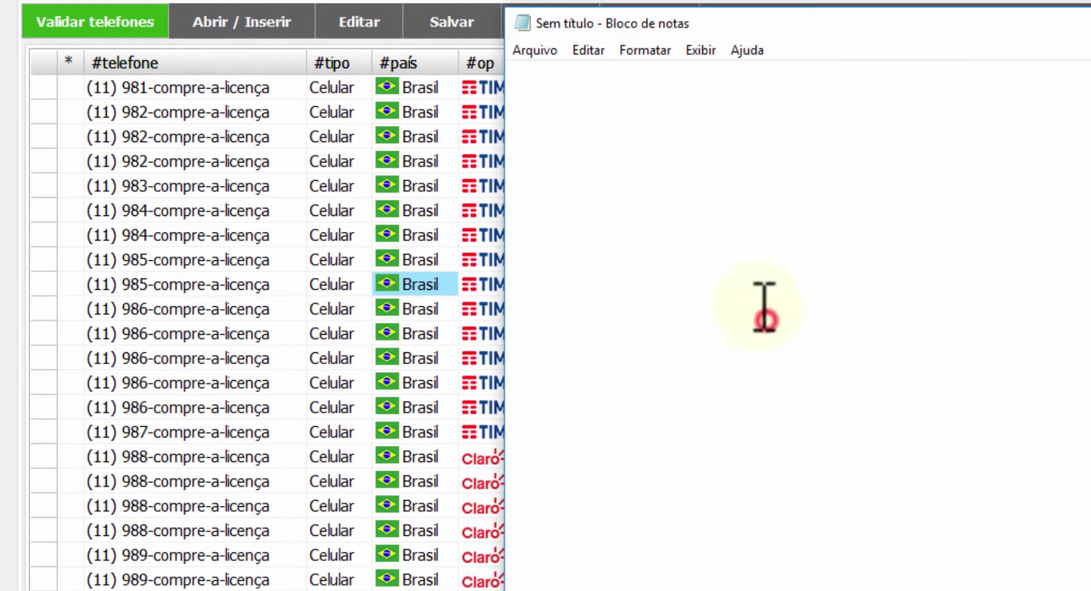
pyautogui.hotkey('ctrl', 'v')
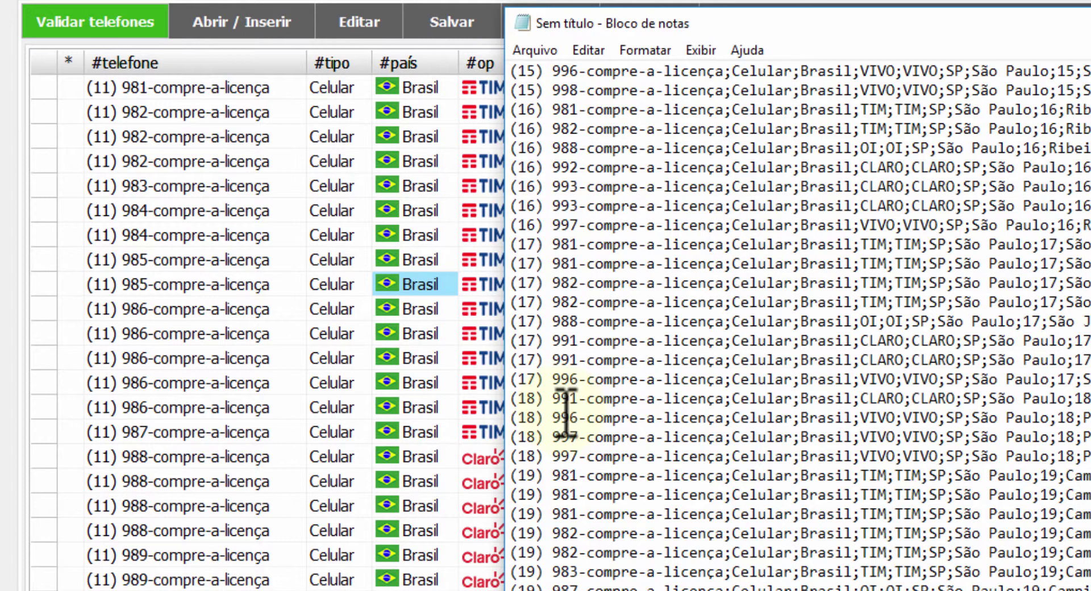
pyautogui.scroll(3, 568, 418)
pyautogui.hotkey('ctrl', 'a')
pyautogui.press('Delete')
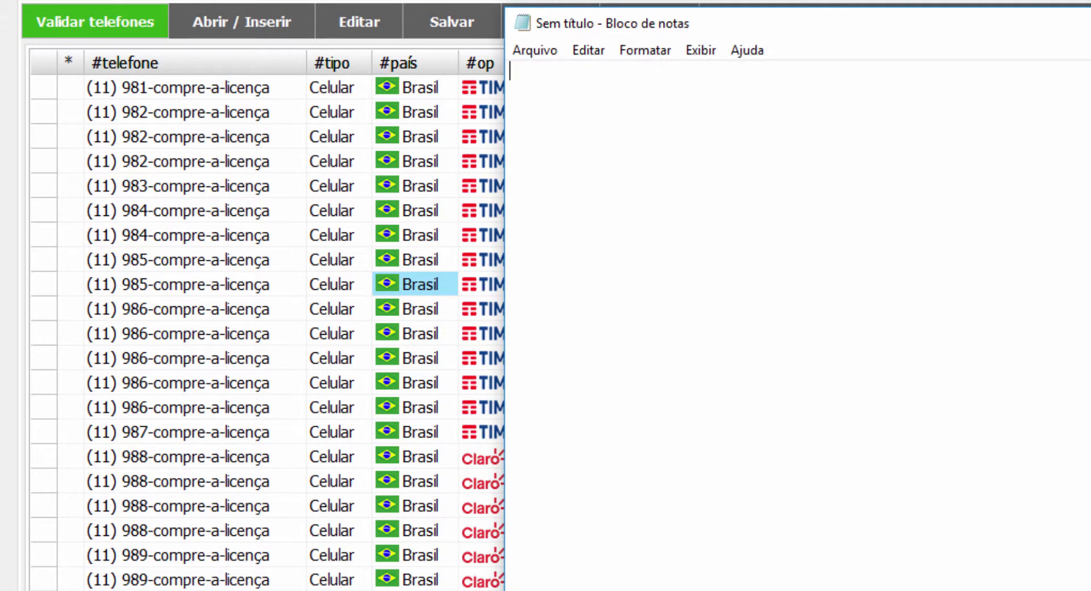
# Copy only the #telefone column's data in Validador and paste it into Notepad
pyautogui.hotkey('alt', 'Tab')
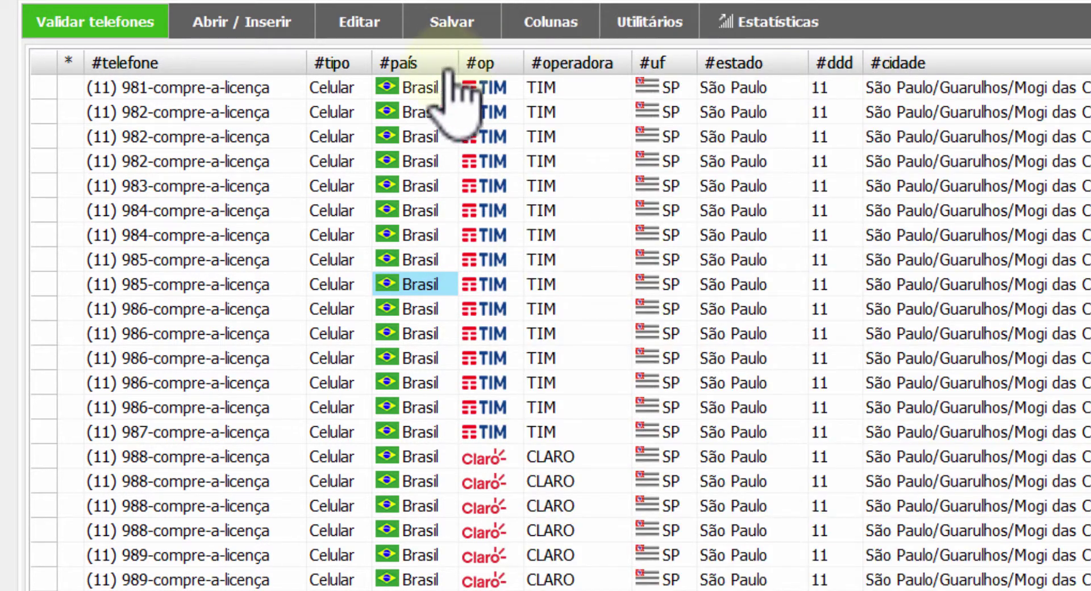
pyautogui.rightClick(226, 64)
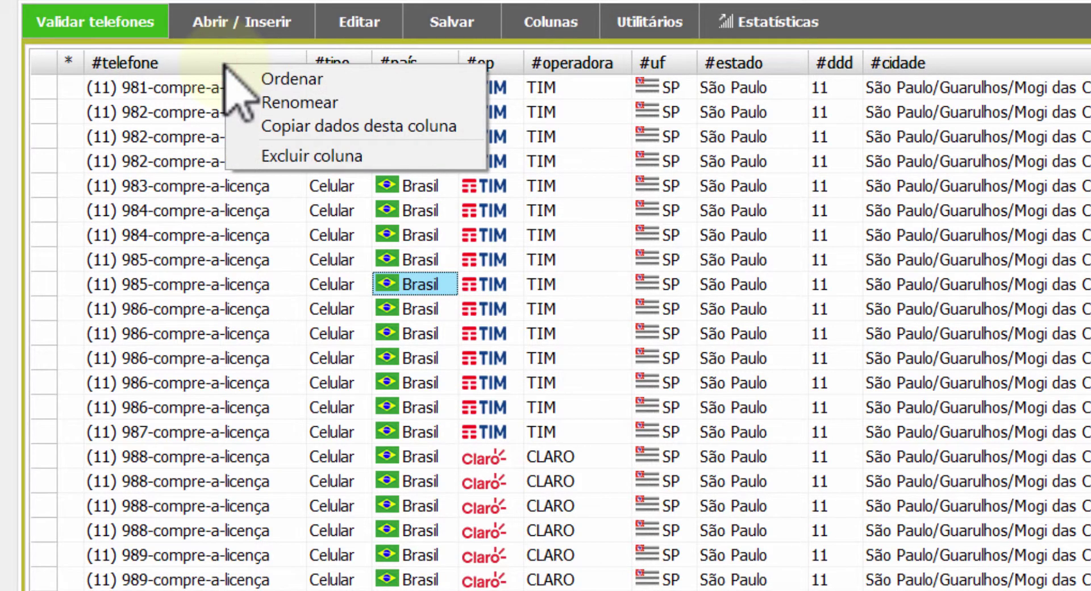
pyautogui.click(302, 126)
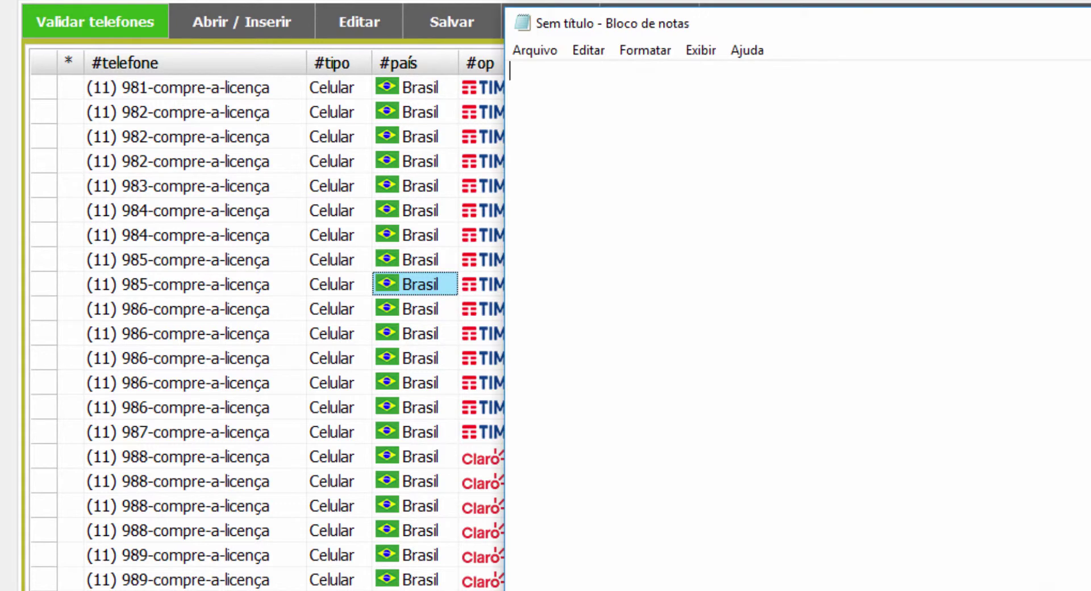
pyautogui.hotkey('ctrl', 'v')
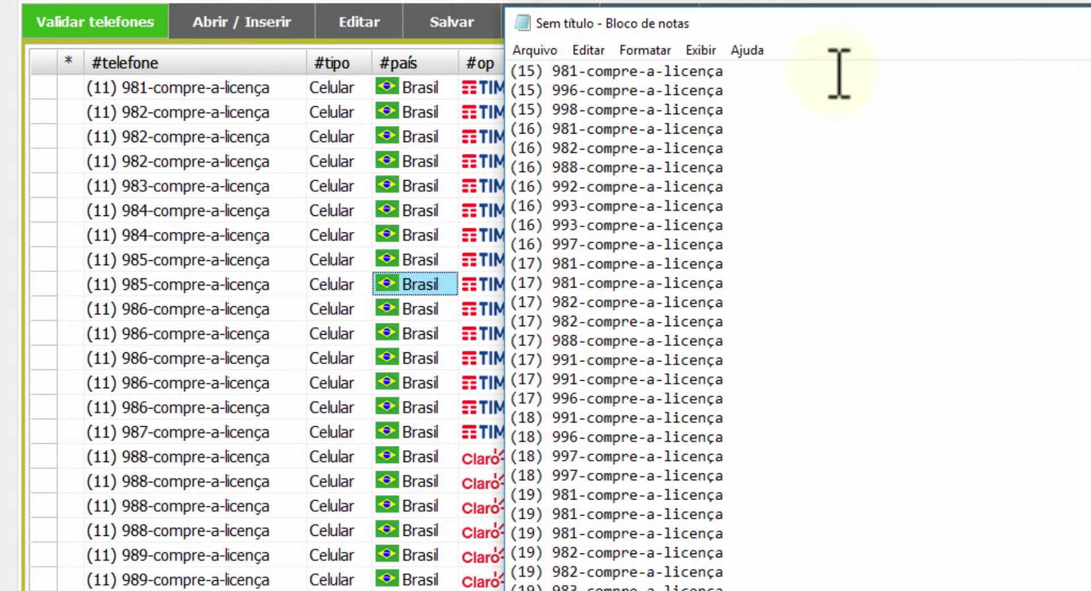
pyautogui.click(633, 27)
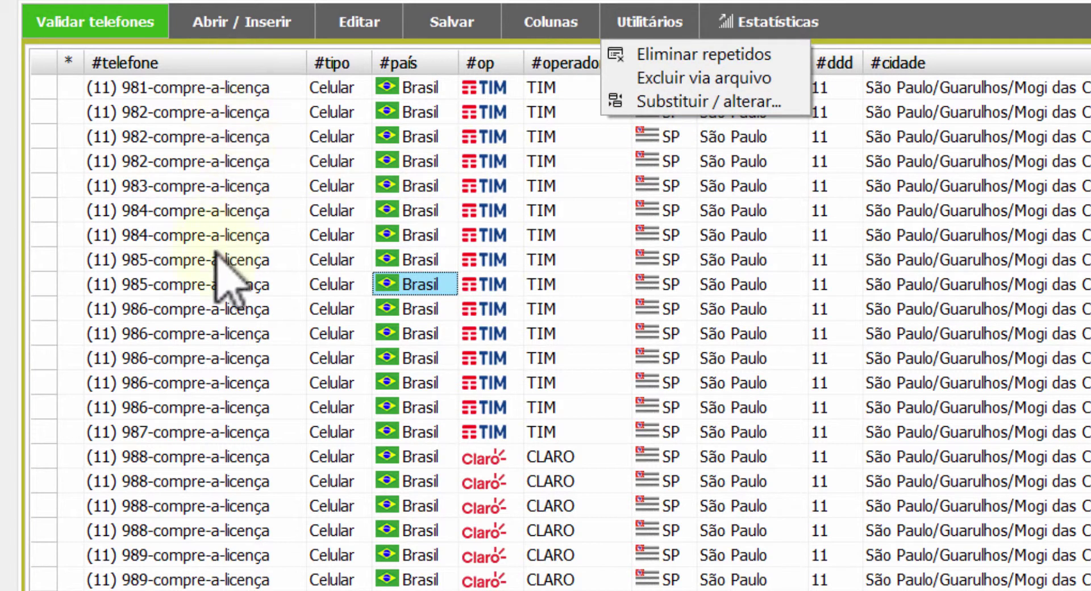
pyautogui.click(945, 540)
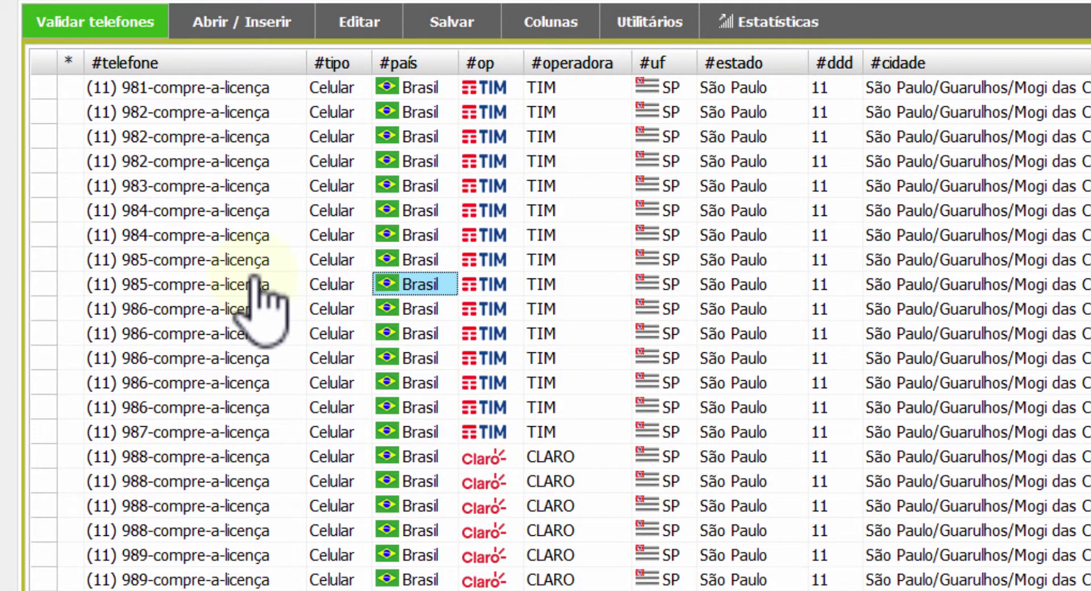
pyautogui.click(248, 225)
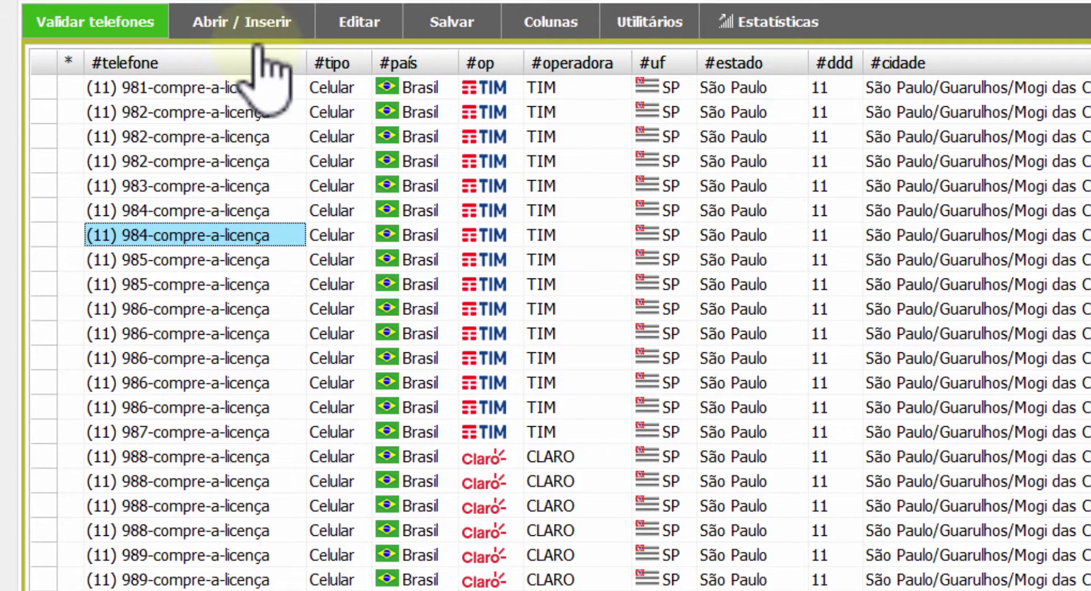
# Select a (11) 982 number cell and copy the phone records with Editar > Copiar
pyautogui.click(224, 153)
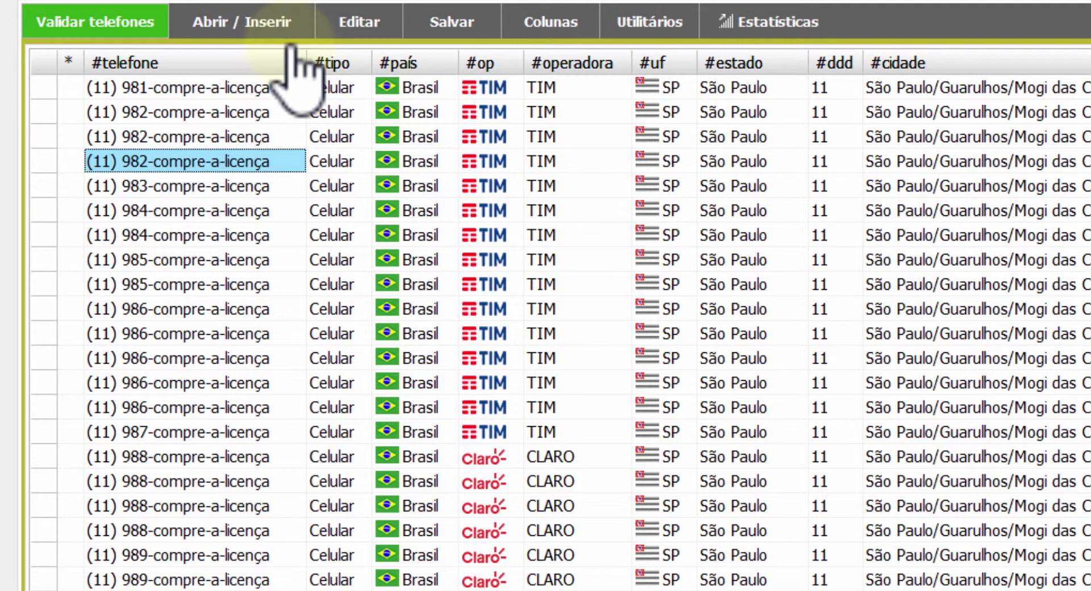
pyautogui.click(364, 22)
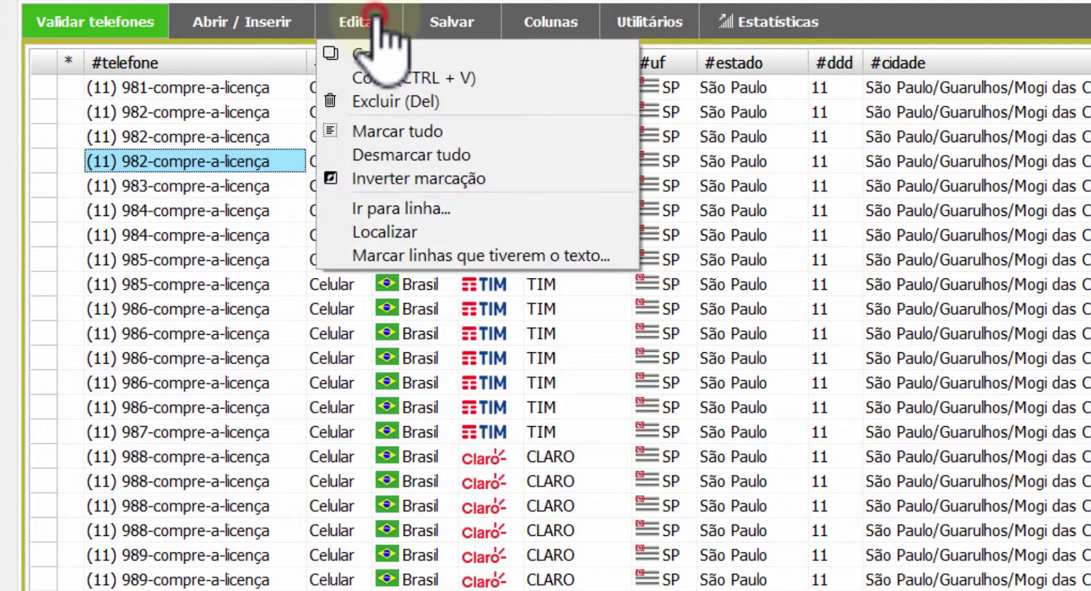
pyautogui.click(391, 54)
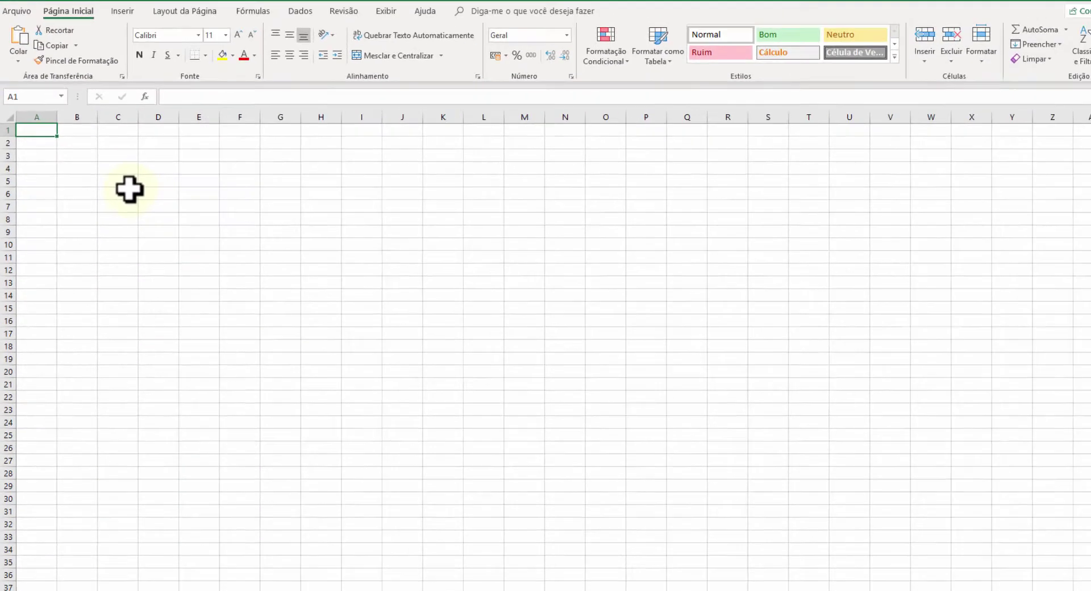
# Paste the phone records into cell A1, then undo the unsplit paste to empty the sheet
pyautogui.click(199, 208)
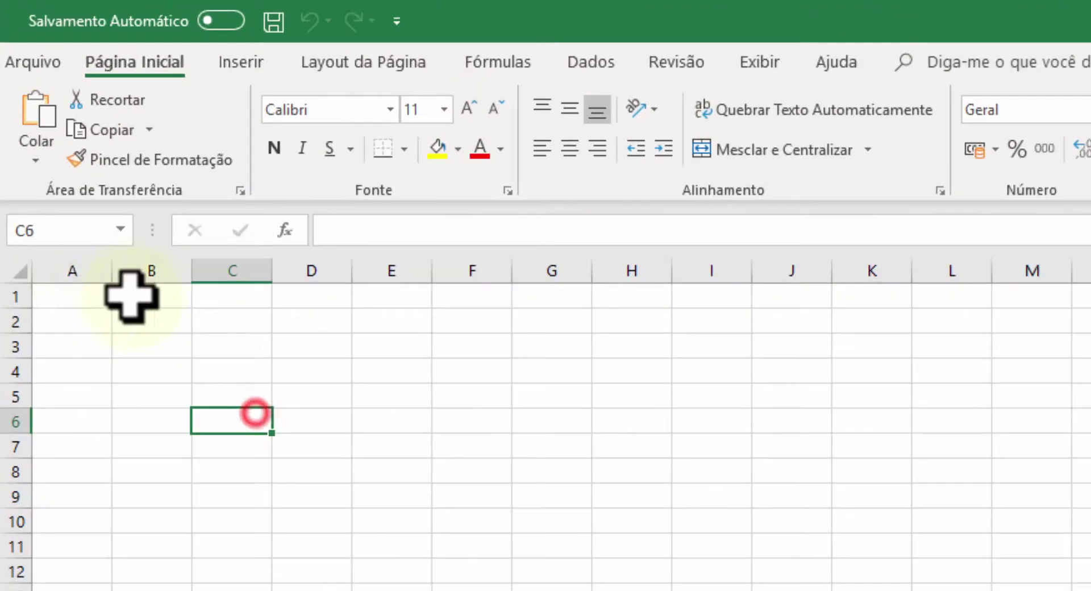
pyautogui.click(60, 100)
pyautogui.hotkey('ctrl', 'v')
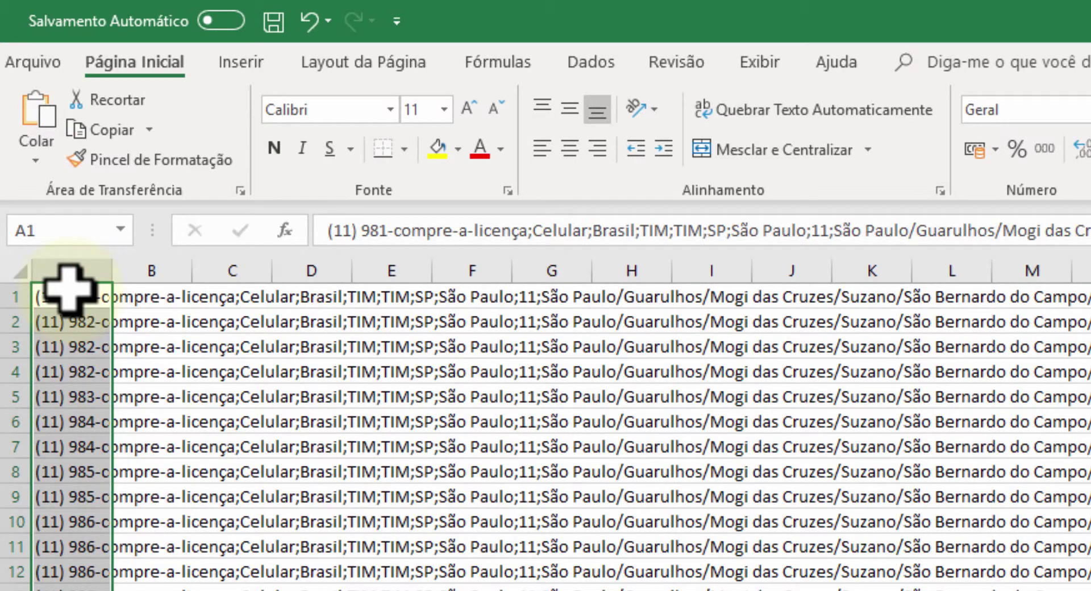
pyautogui.click(273, 275)
pyautogui.click(146, 497)
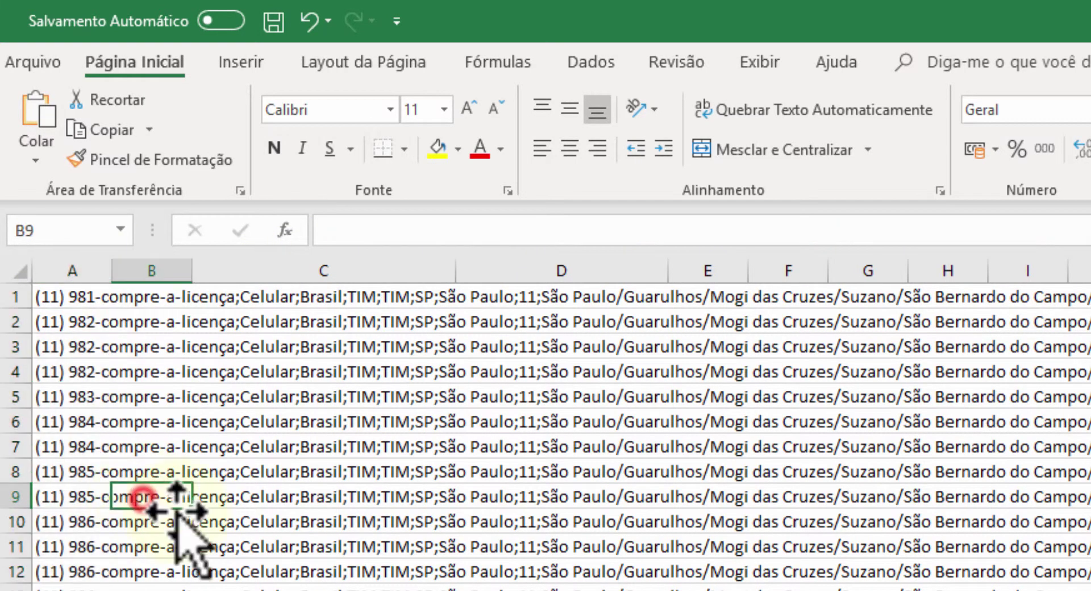
pyautogui.hotkey('ctrl', 'z')
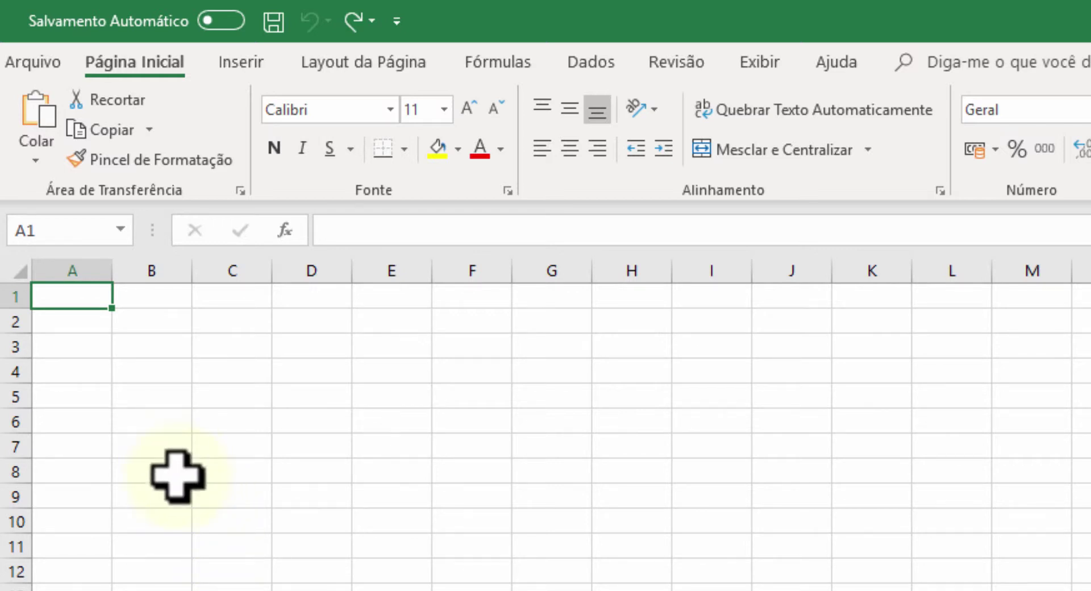
# Start a text-file import from Dados > De Text/CSV
pyautogui.click(585, 61)
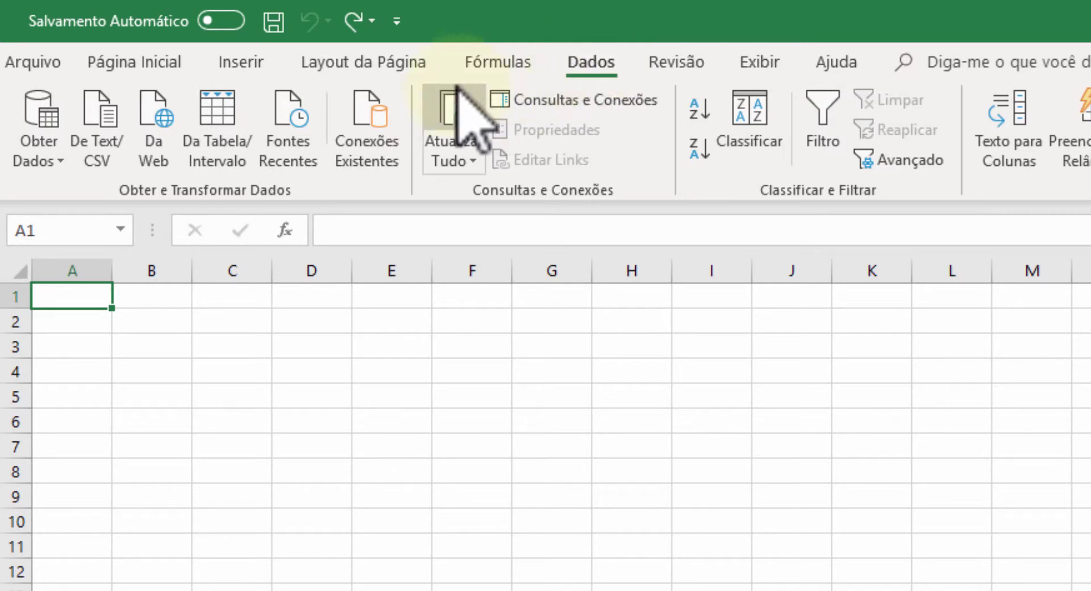
pyautogui.click(104, 95)
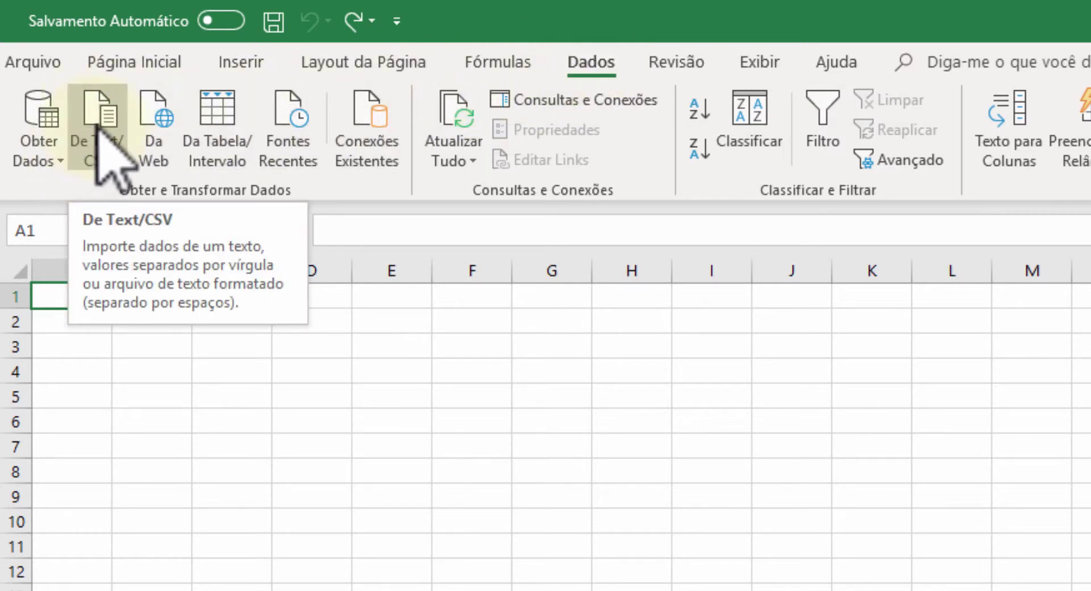
pyautogui.click(95, 126)
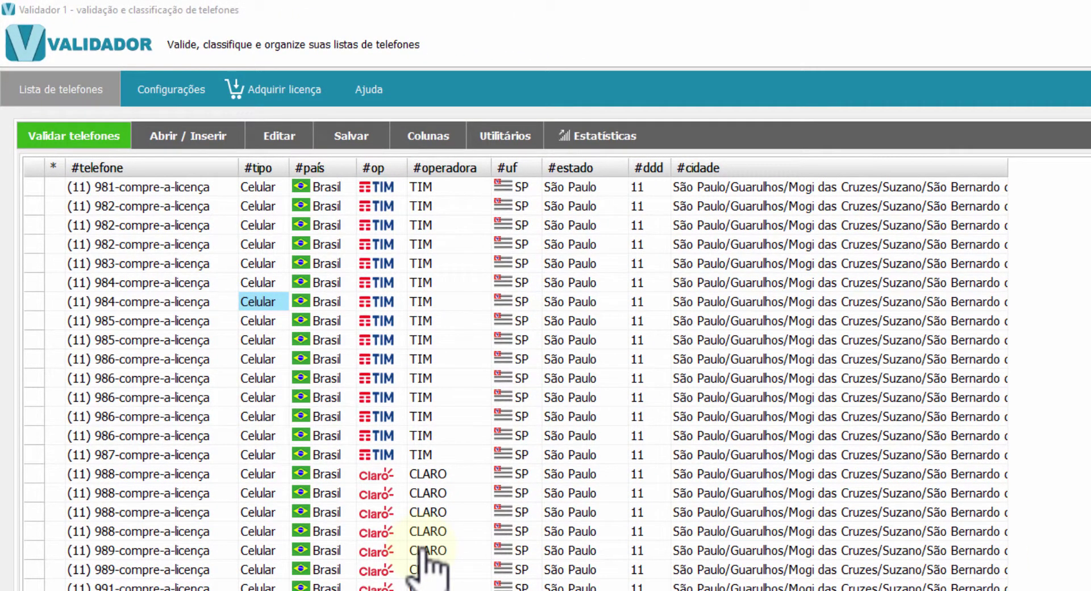
# Add a new column named nome and move it right after #telefone
pyautogui.click(434, 136)
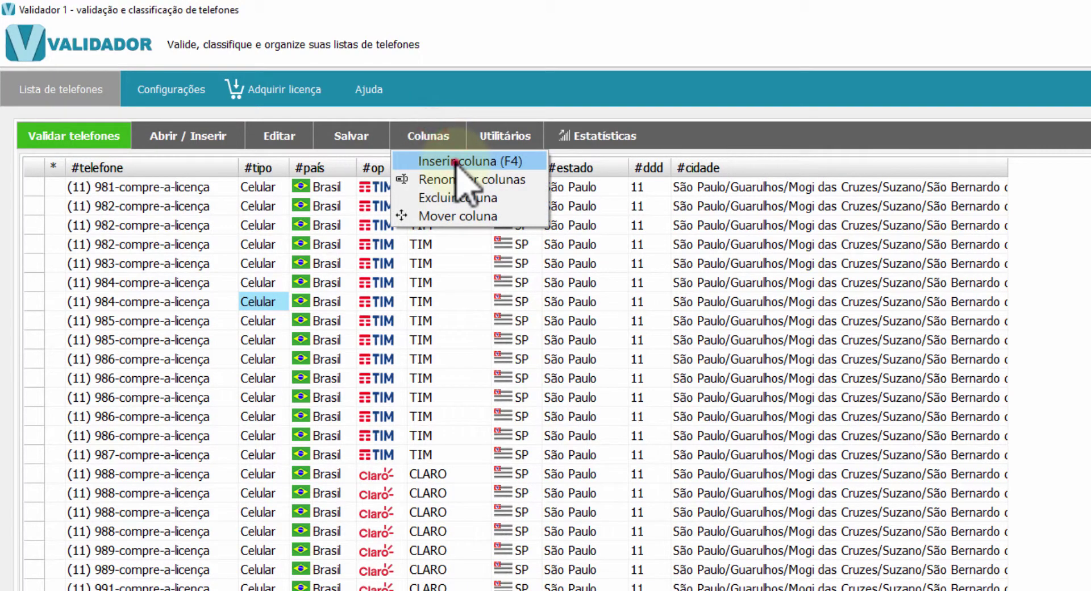
pyautogui.click(455, 160)
pyautogui.write('nom')
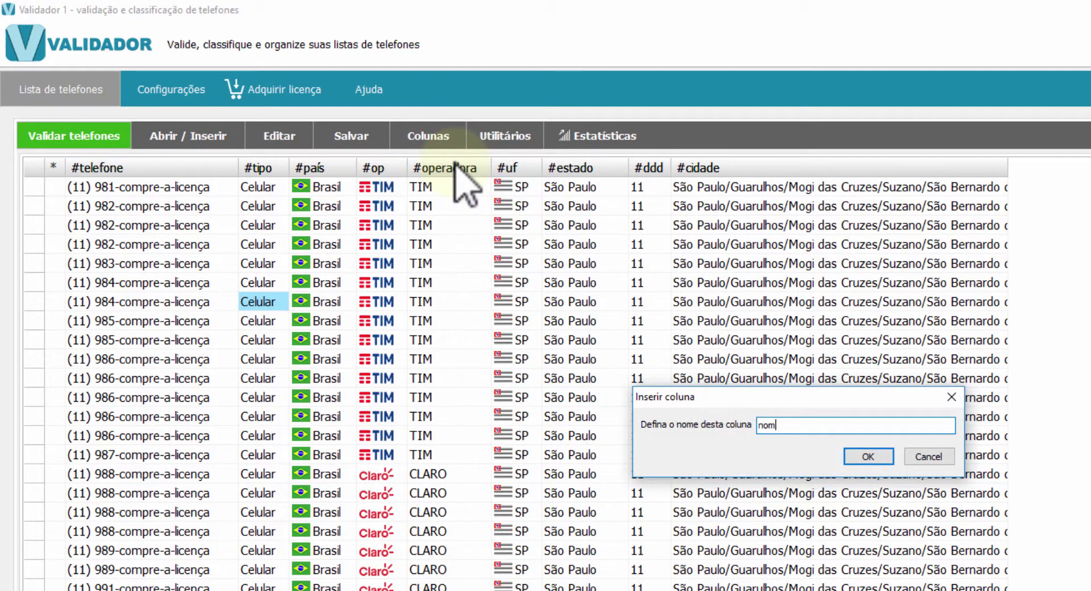
pyautogui.write('e')
pyautogui.press('Return')
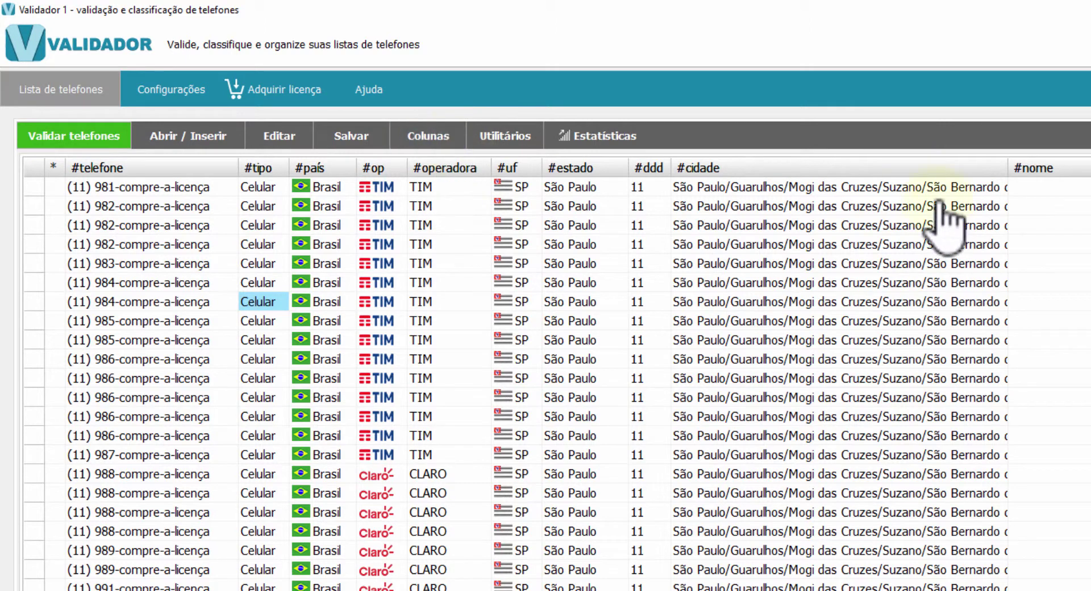
pyautogui.click(449, 140)
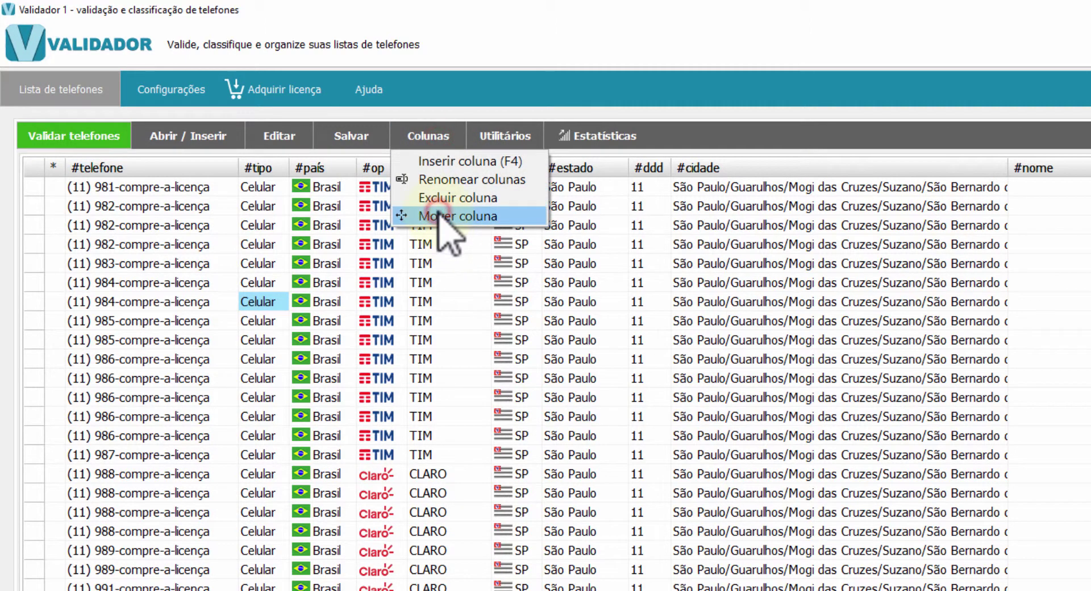
pyautogui.click(437, 215)
pyautogui.moveTo(1077, 211); pyautogui.dragTo(289, 221)
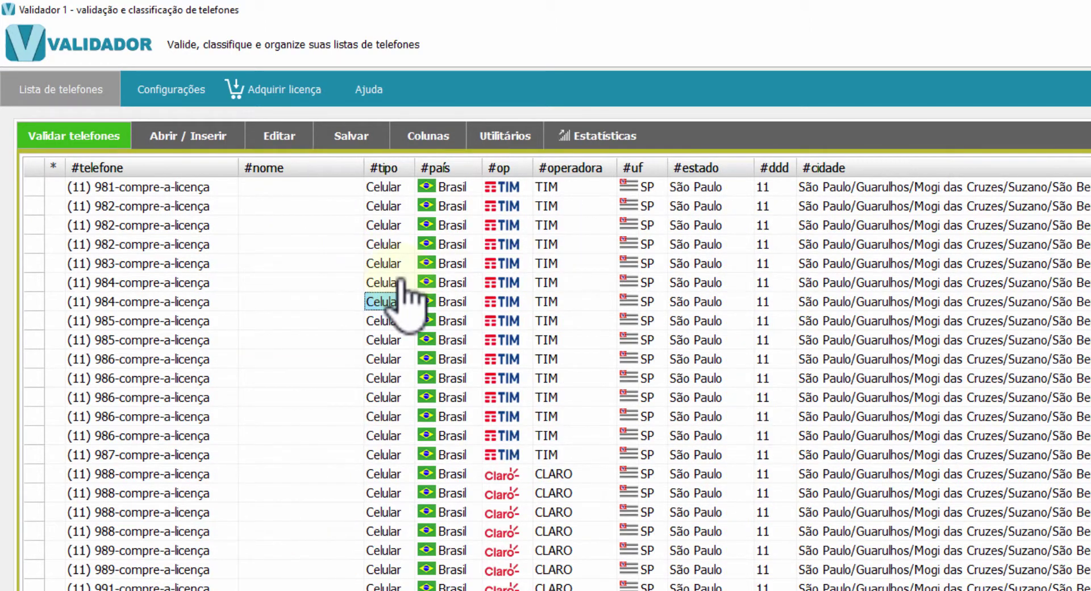
# Paste the names into the #nome column starting at its first empty cell
pyautogui.click(283, 189)
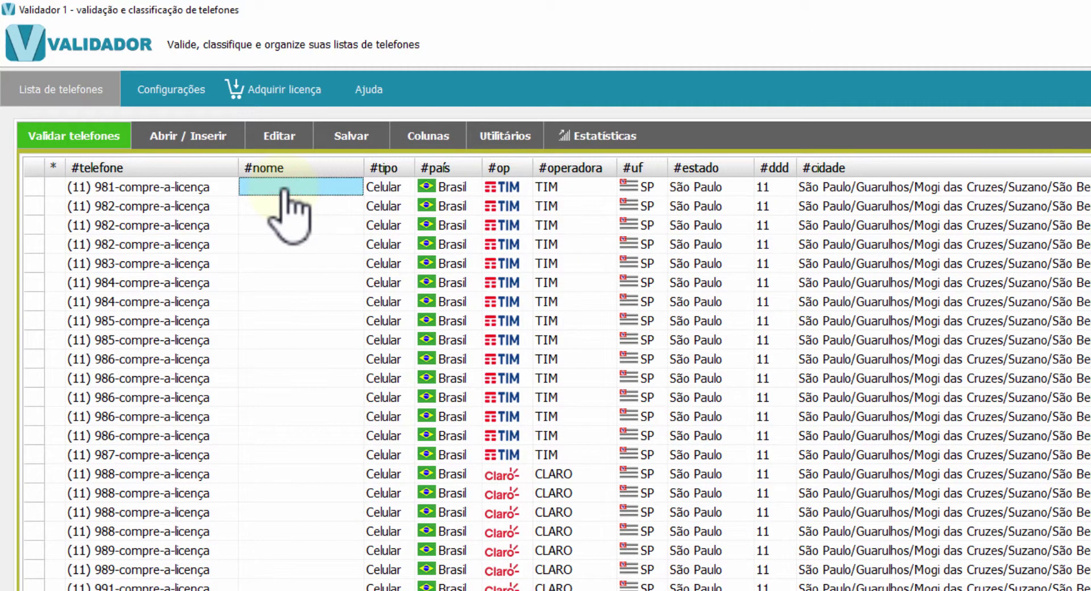
pyautogui.click(507, 416)
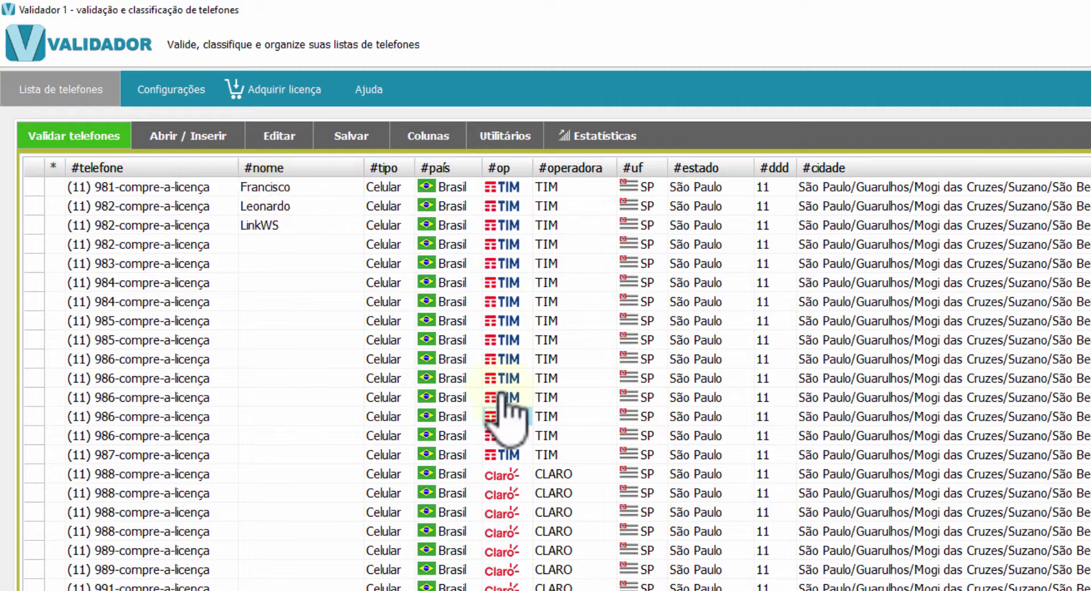
pyautogui.click(355, 138)
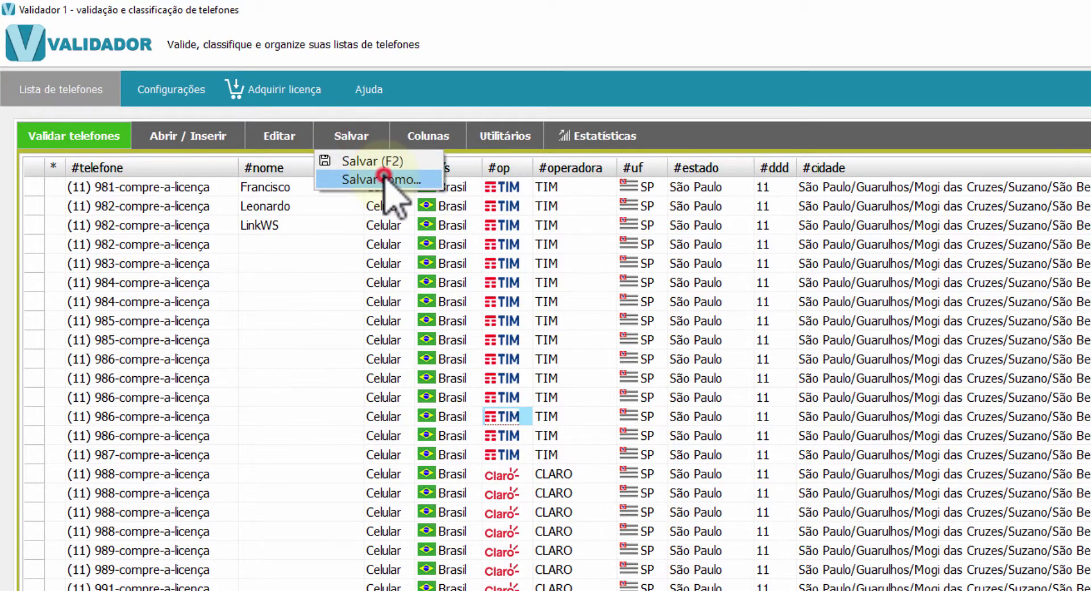
# Save the list as importar.txt in the Área de Trabalho (Desktop) folder
pyautogui.click(386, 177)
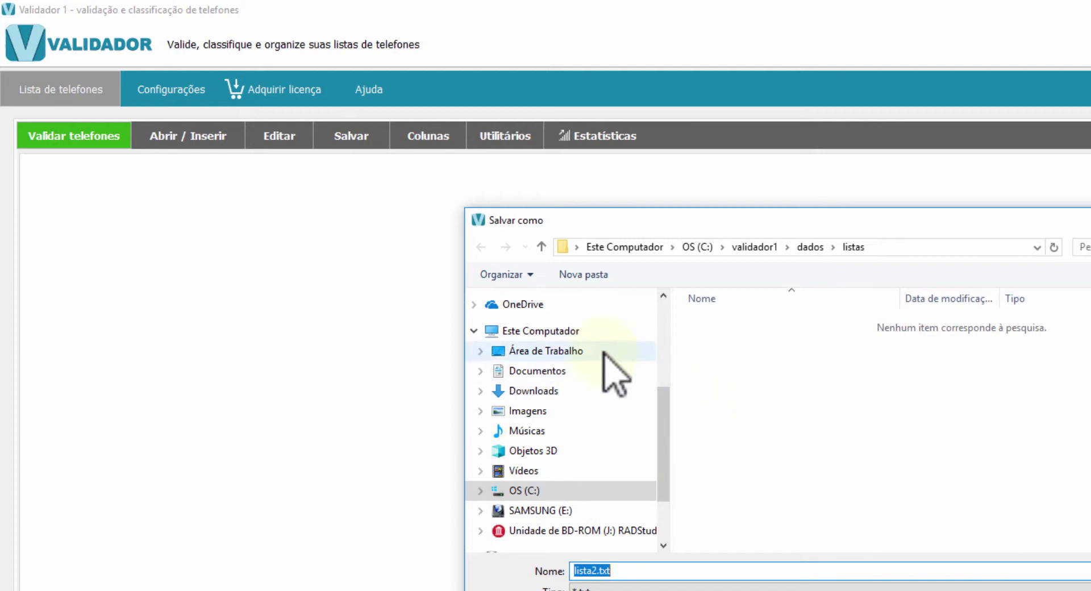
pyautogui.click(537, 350)
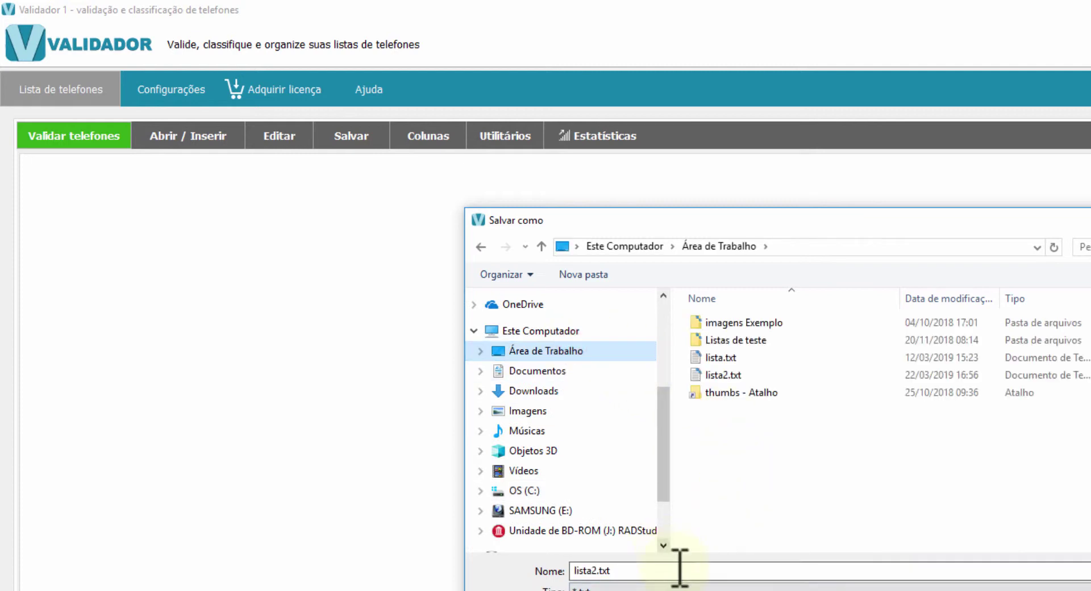
pyautogui.click(679, 567)
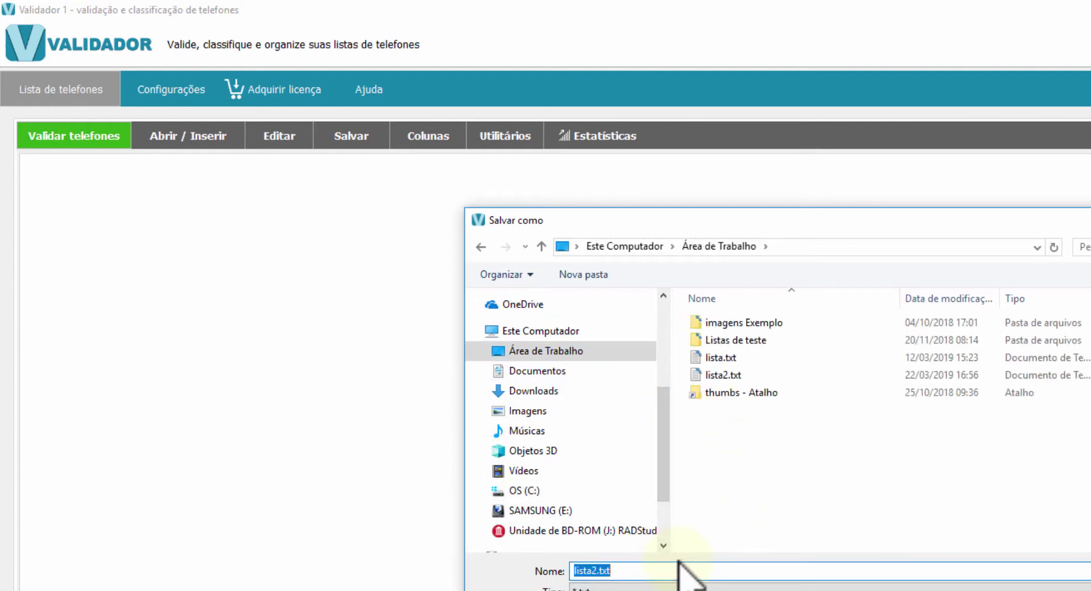
pyautogui.write('importar')
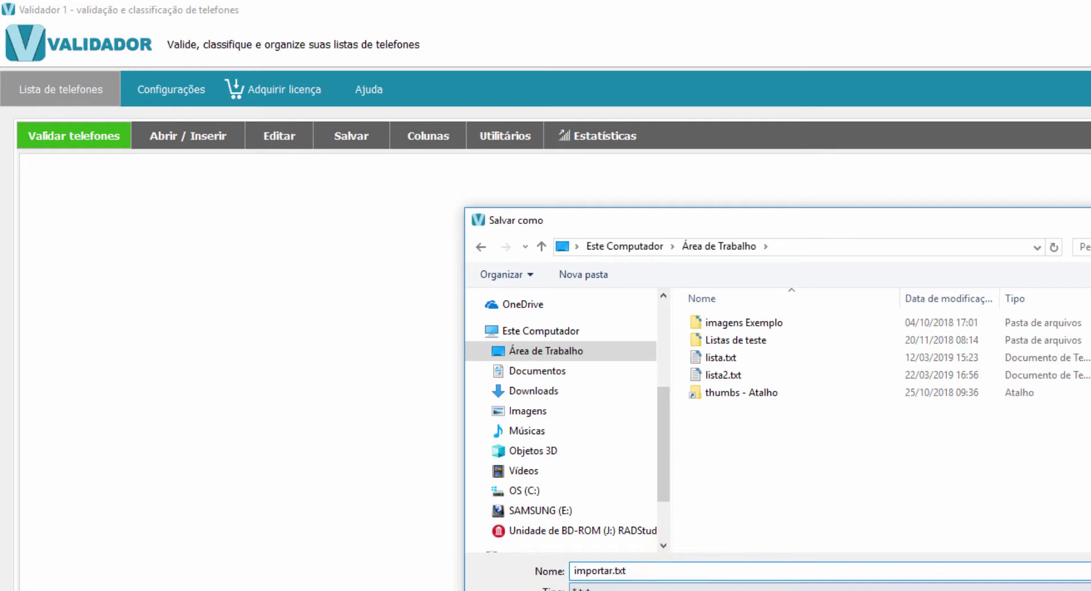
pyautogui.press('Return')
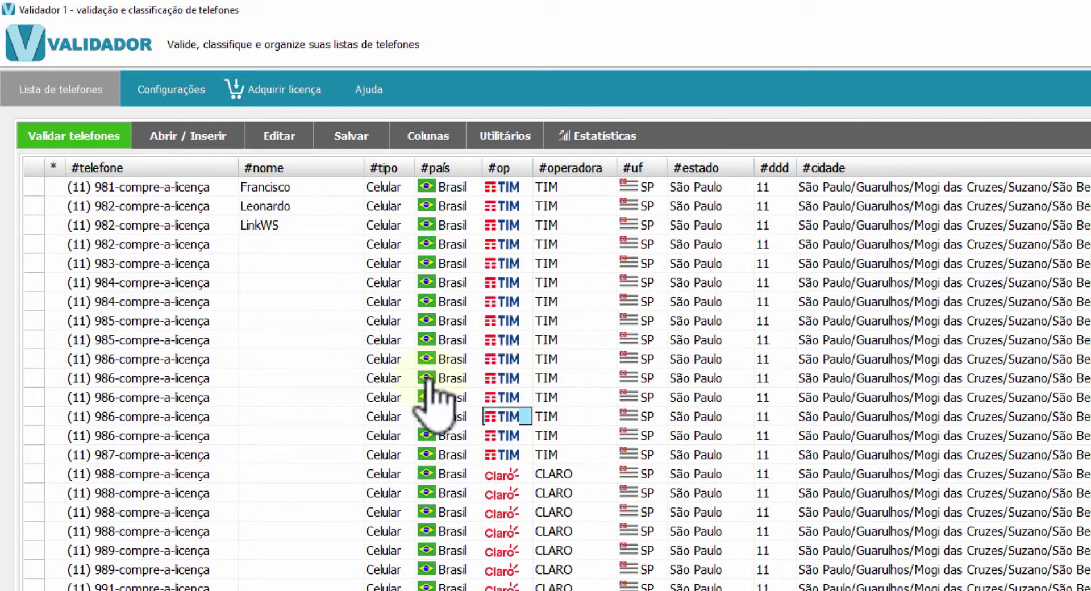
pyautogui.click(312, 364)
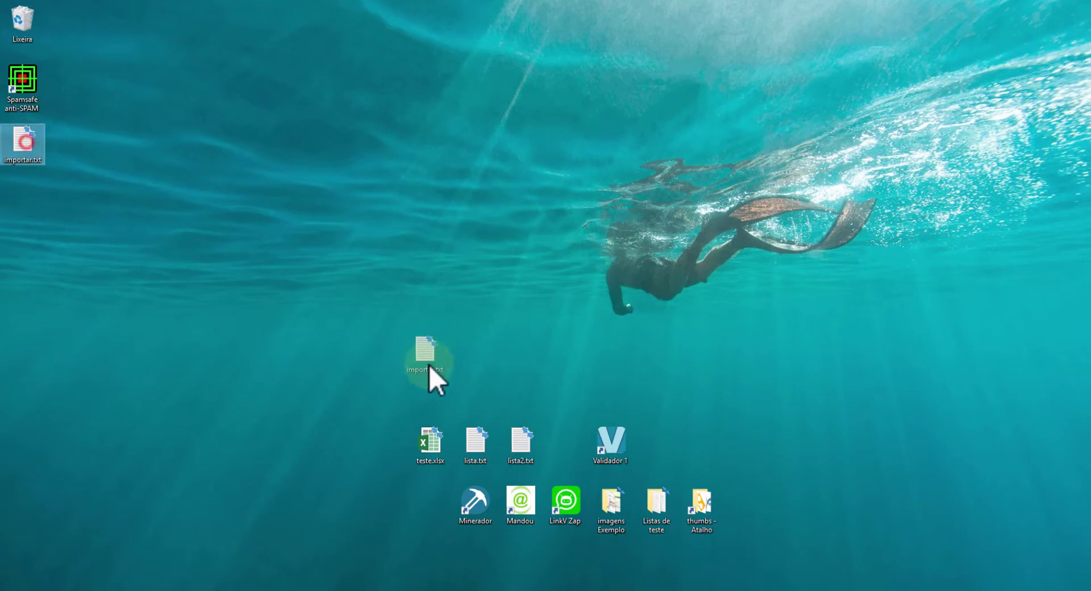
# Move importar.txt beside the other desktop icons and open teste.xlsx in Excel
pyautogui.moveTo(482, 392); pyautogui.dragTo(480, 387)
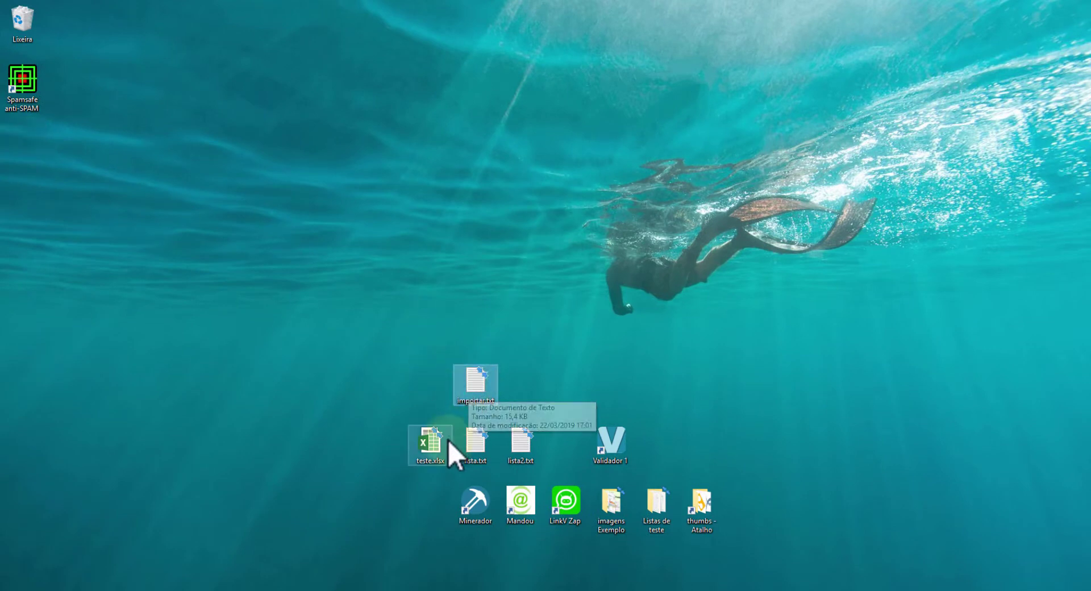
pyautogui.doubleClick(430, 441)
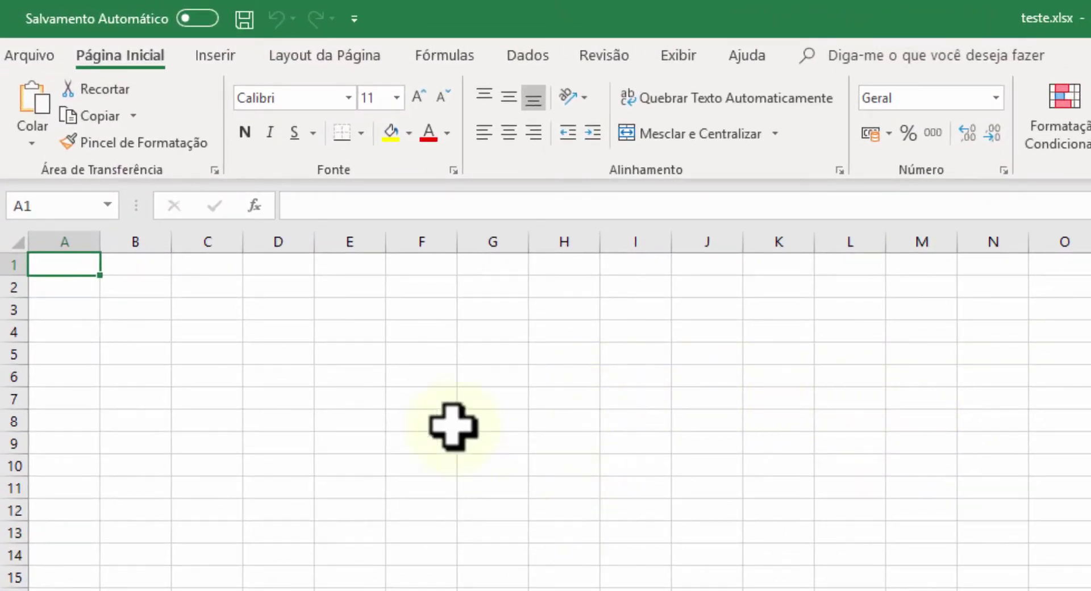
# Import importar.txt from the desktop via Dados > De Text/CSV to preview its columns
pyautogui.click(527, 55)
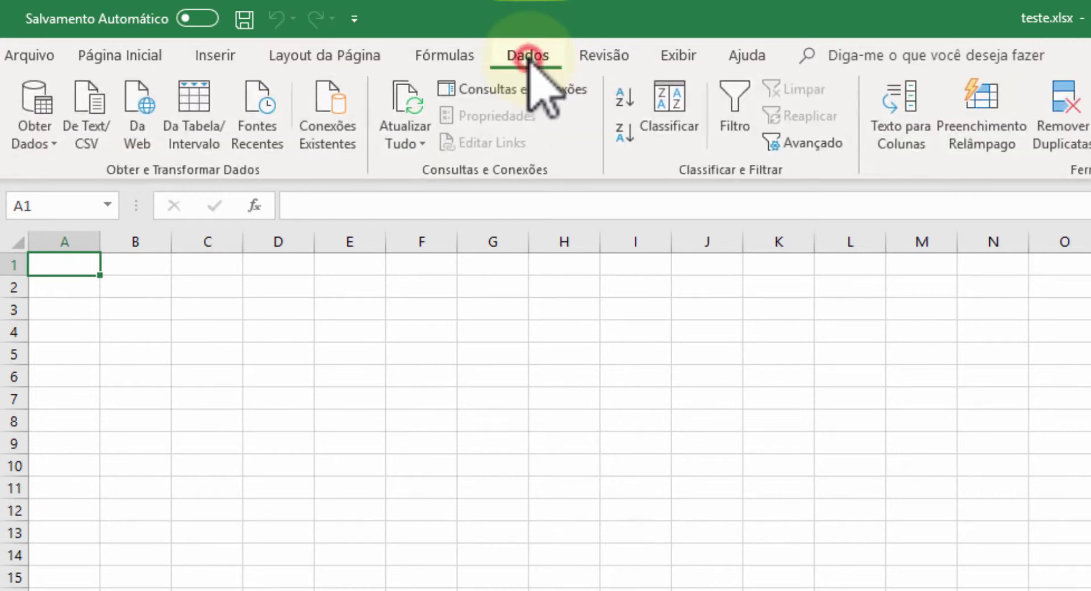
pyautogui.click(88, 102)
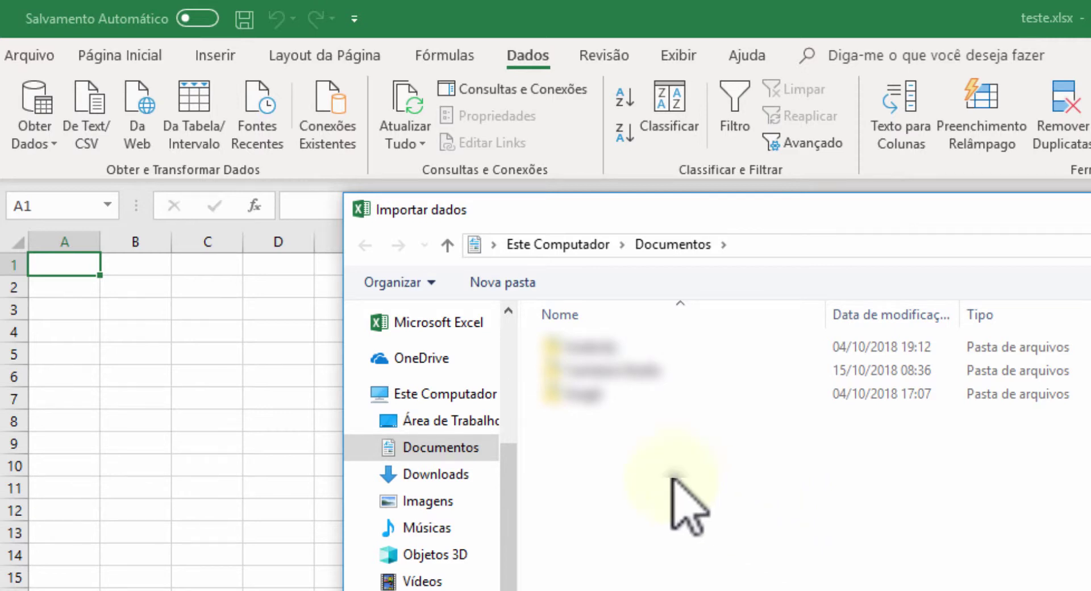
pyautogui.click(447, 410)
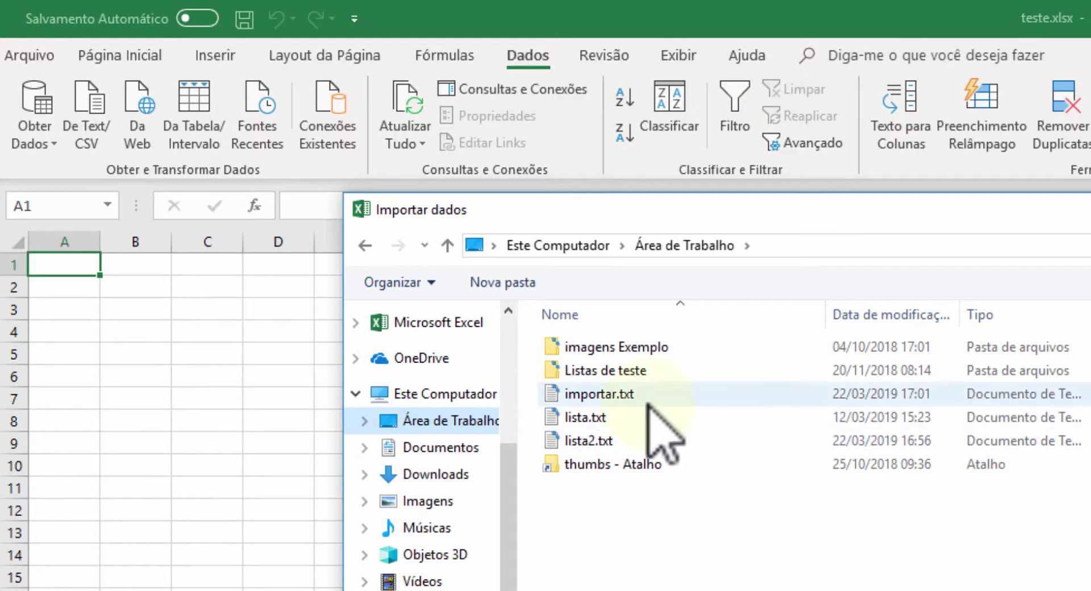
pyautogui.click(591, 394)
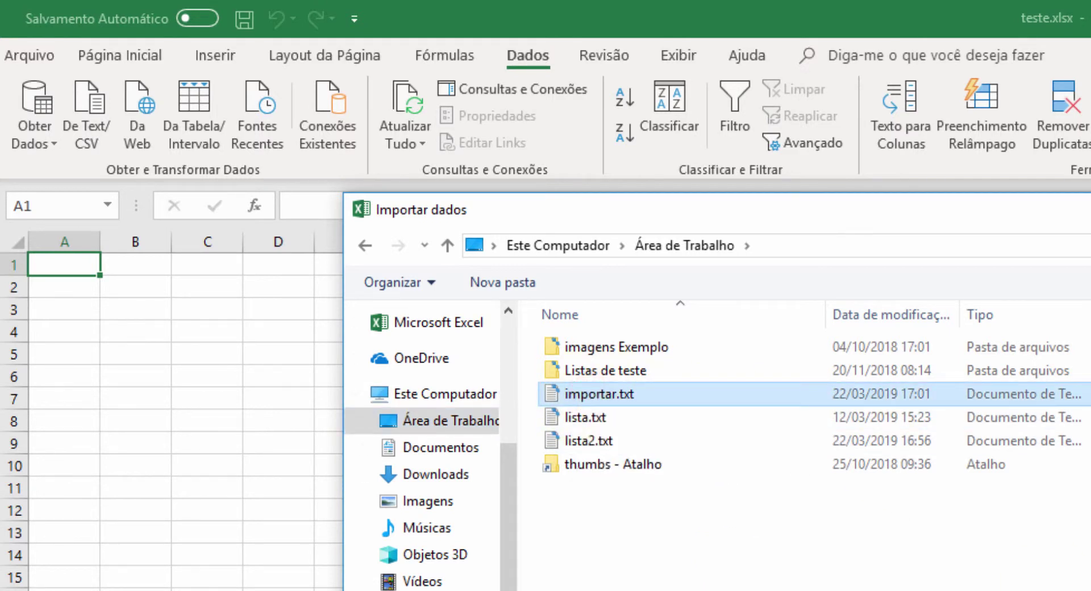
pyautogui.doubleClick(591, 394)
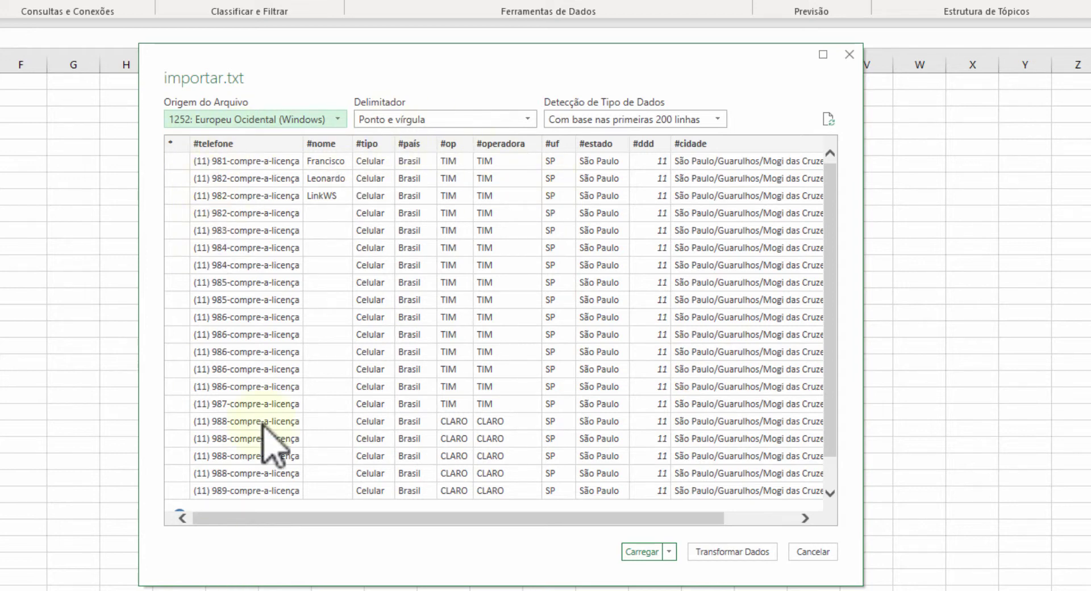
# Load importar.txt into the sheet with detection set to 'Não detectar tipos de dados'
pyautogui.click(657, 114)
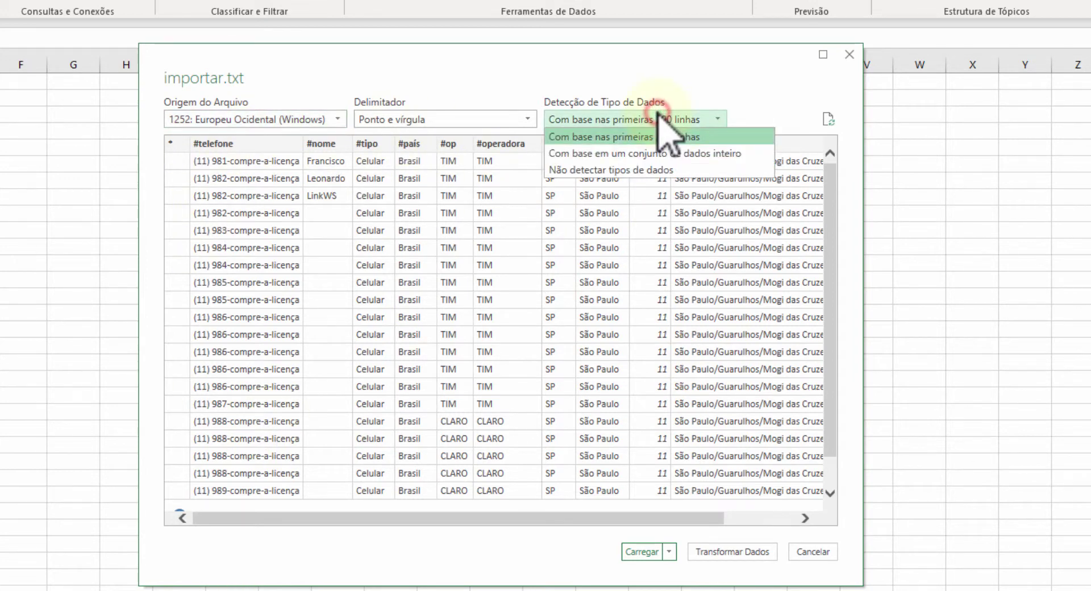
pyautogui.click(585, 170)
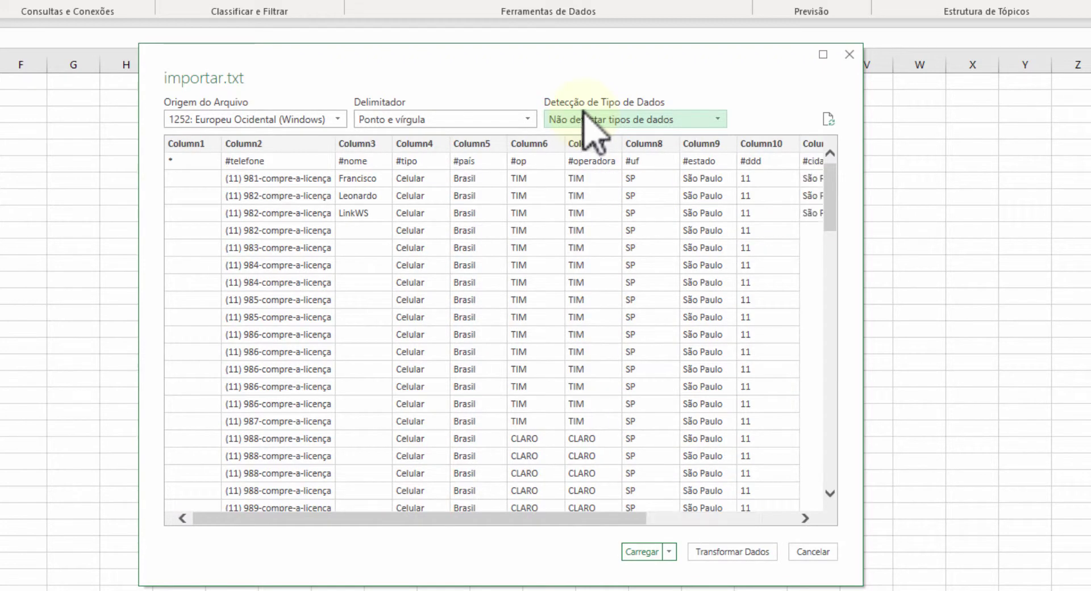
pyautogui.click(643, 551)
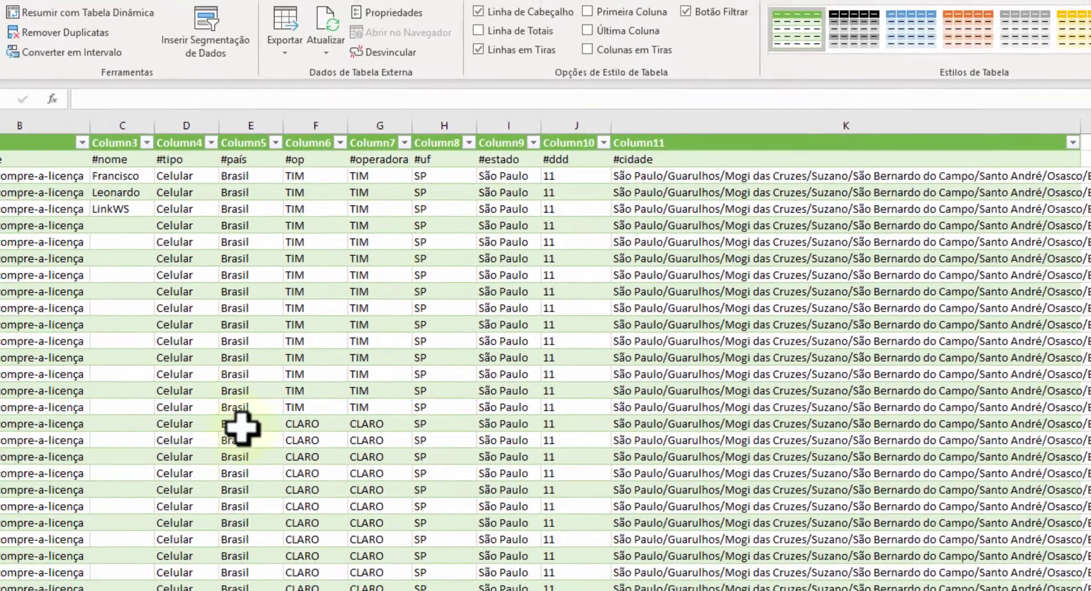
# Inspect the imported values, including a full #cidade entry and the names in C3–C5
pyautogui.click(99, 392)
pyautogui.click(516, 378)
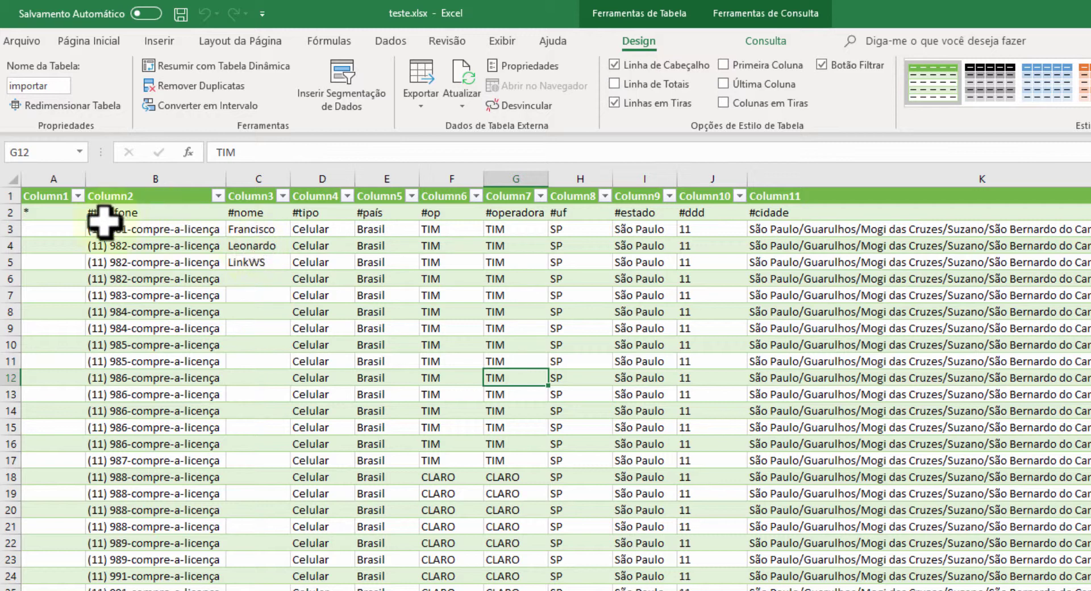
pyautogui.click(1071, 545)
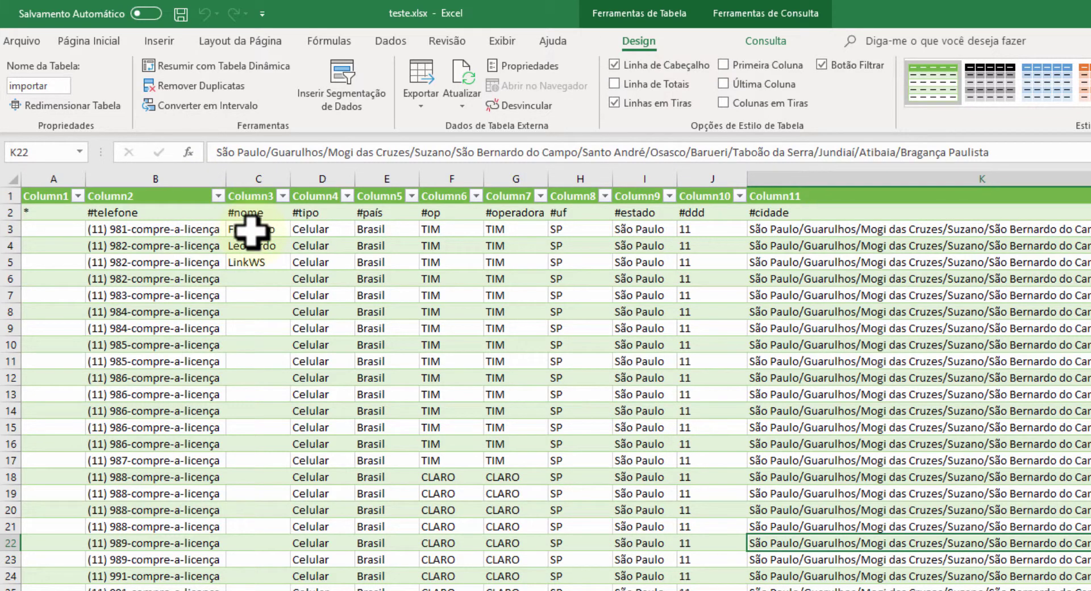
pyautogui.moveTo(251, 230); pyautogui.dragTo(265, 262)
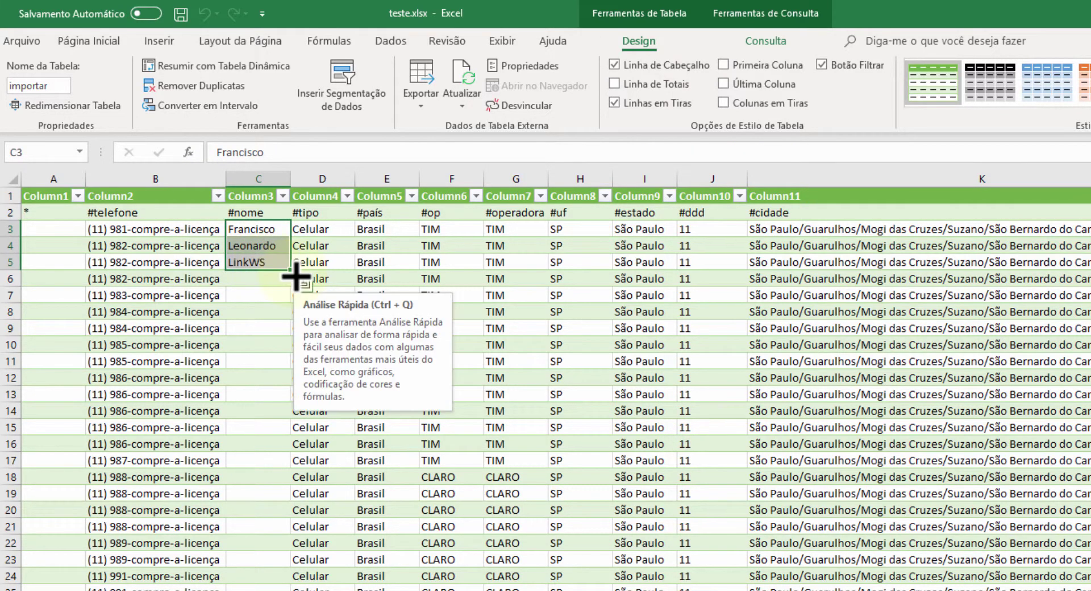
pyautogui.click(448, 377)
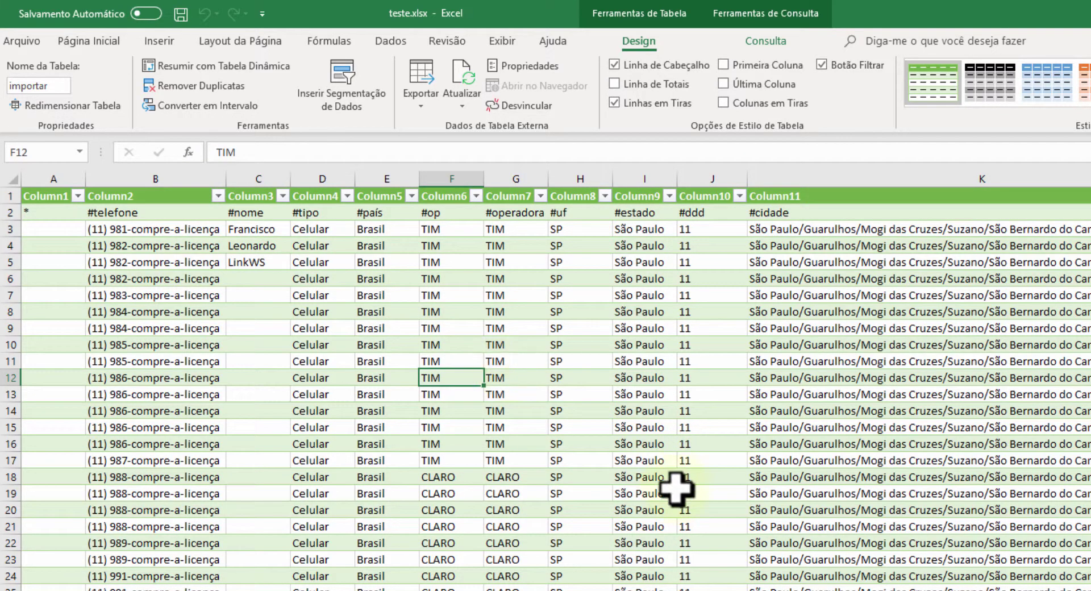
# Turn off Linha de Cabeçalho and delete the empty row 1 so the # labels head the table
pyautogui.click(615, 65)
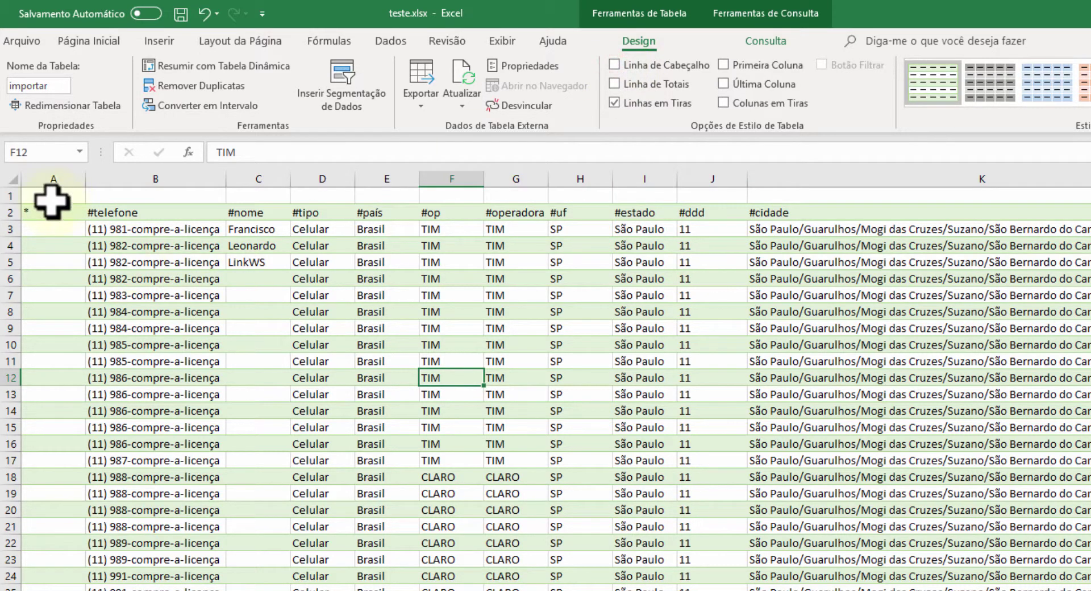
pyautogui.click(10, 195)
pyautogui.rightClick(11, 195)
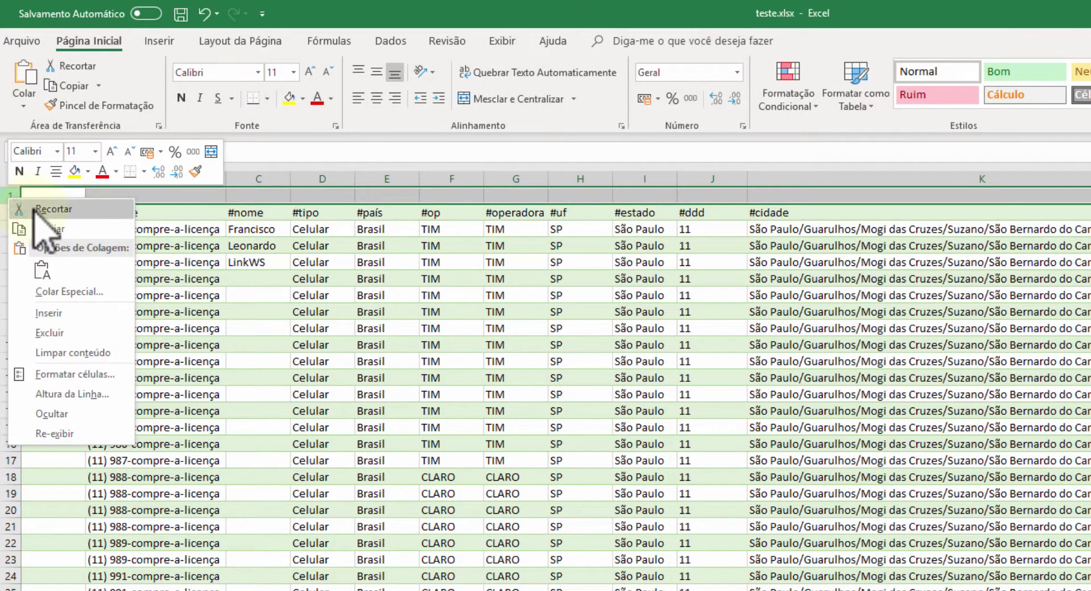
pyautogui.click(84, 321)
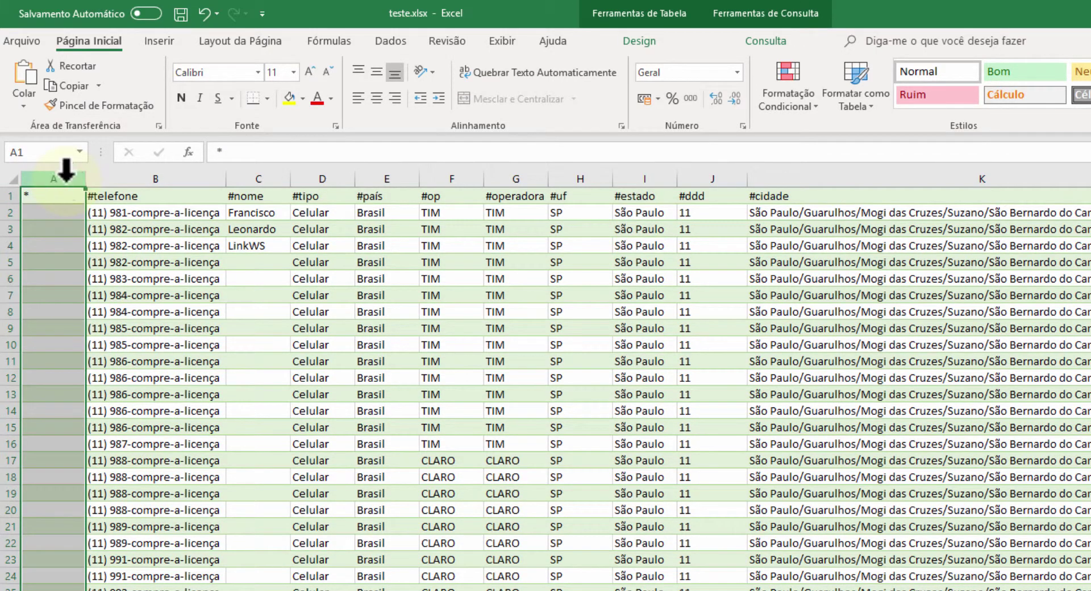
# Delete the nearly empty column A
pyautogui.rightClick(66, 170)
pyautogui.click(85, 312)
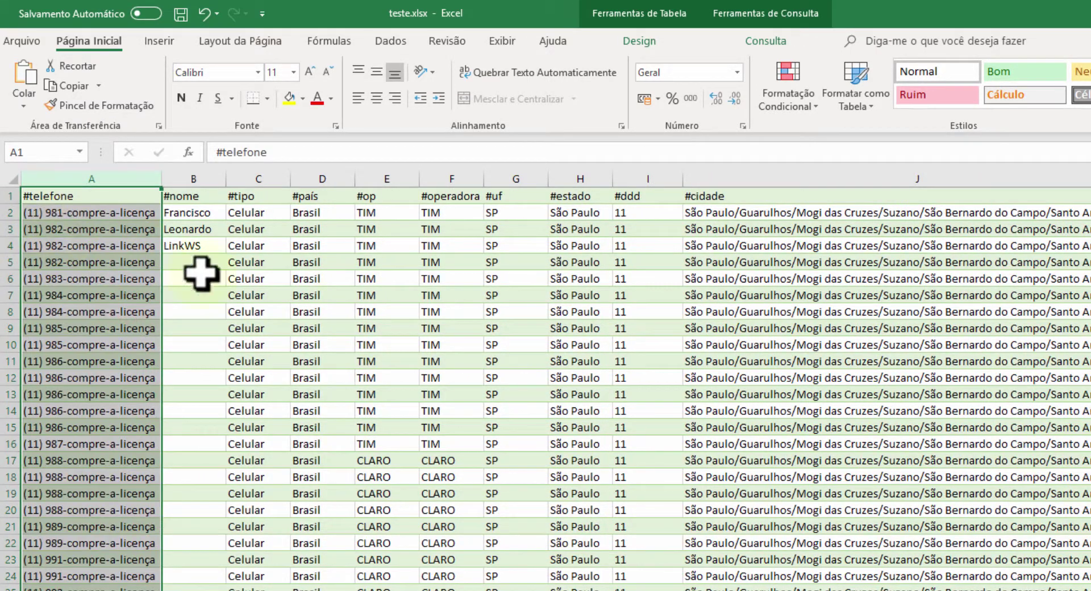
pyautogui.click(341, 310)
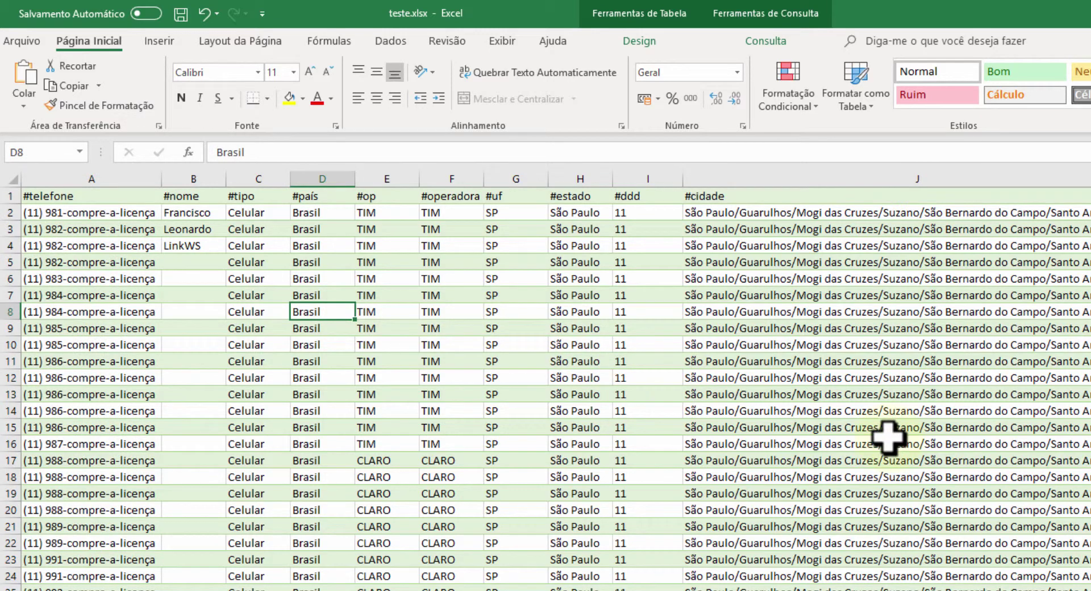
pyautogui.click(841, 494)
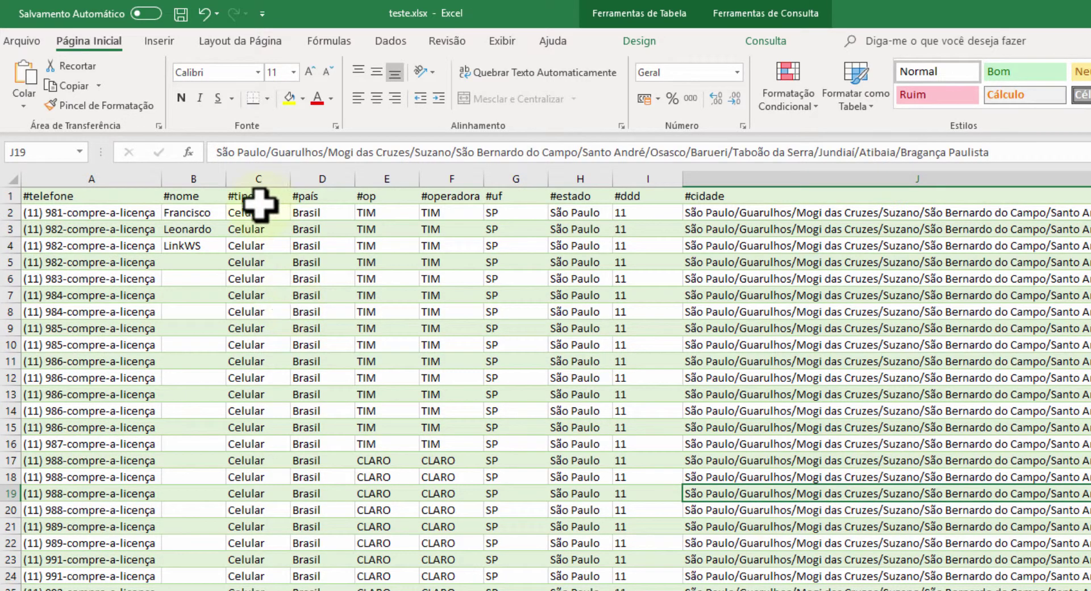
# Delete columns C through J, keeping only #telefone and #nome
pyautogui.moveTo(247, 171); pyautogui.dragTo(1083, 255)
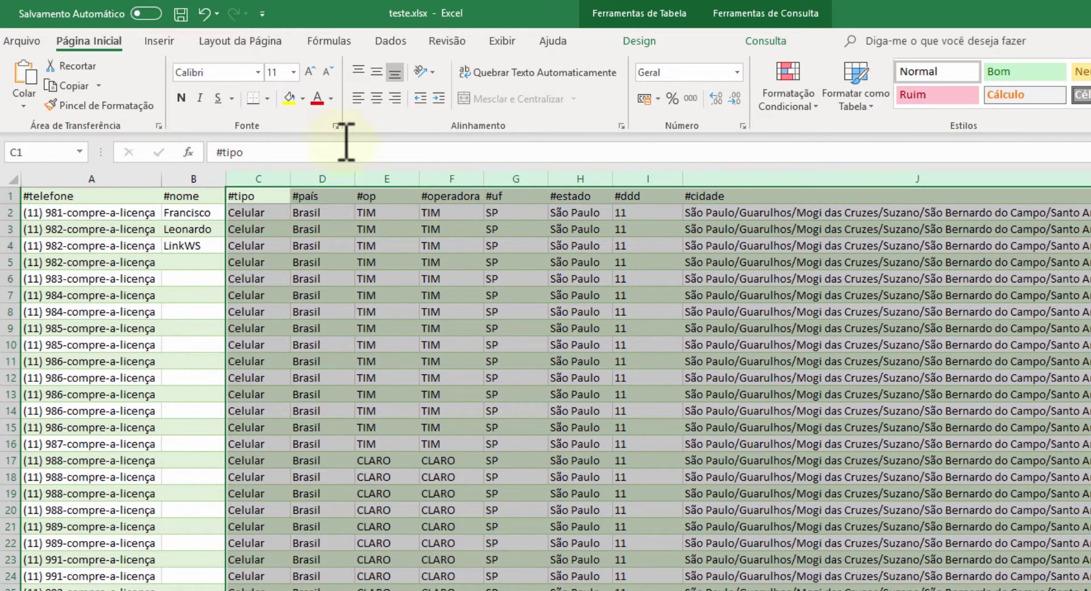
pyautogui.rightClick(387, 169)
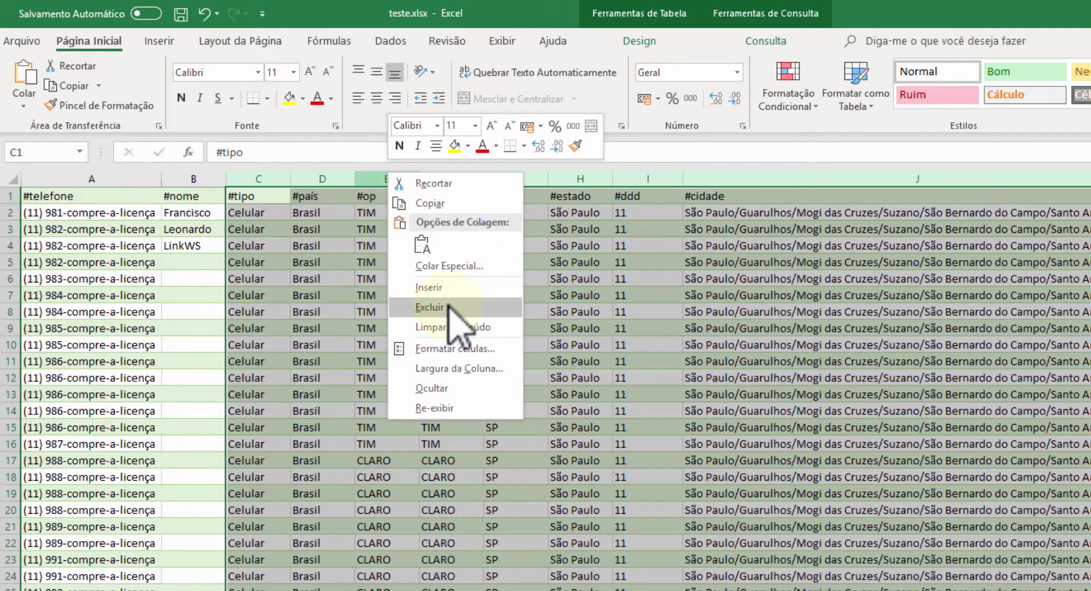
pyautogui.click(452, 308)
pyautogui.click(233, 363)
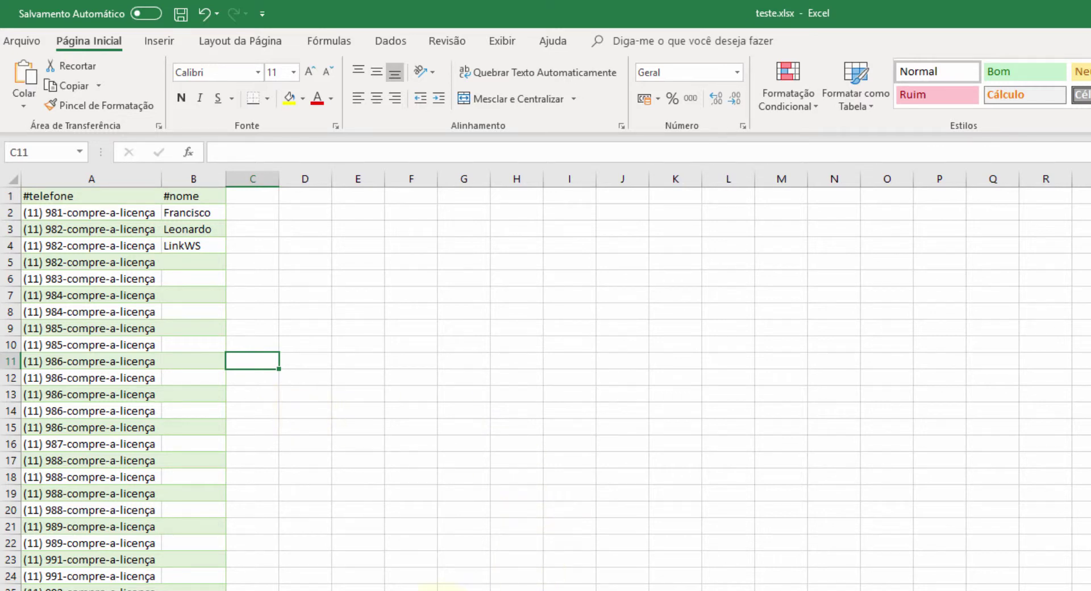
# Save the workbook teste.xlsx
pyautogui.click(417, 584)
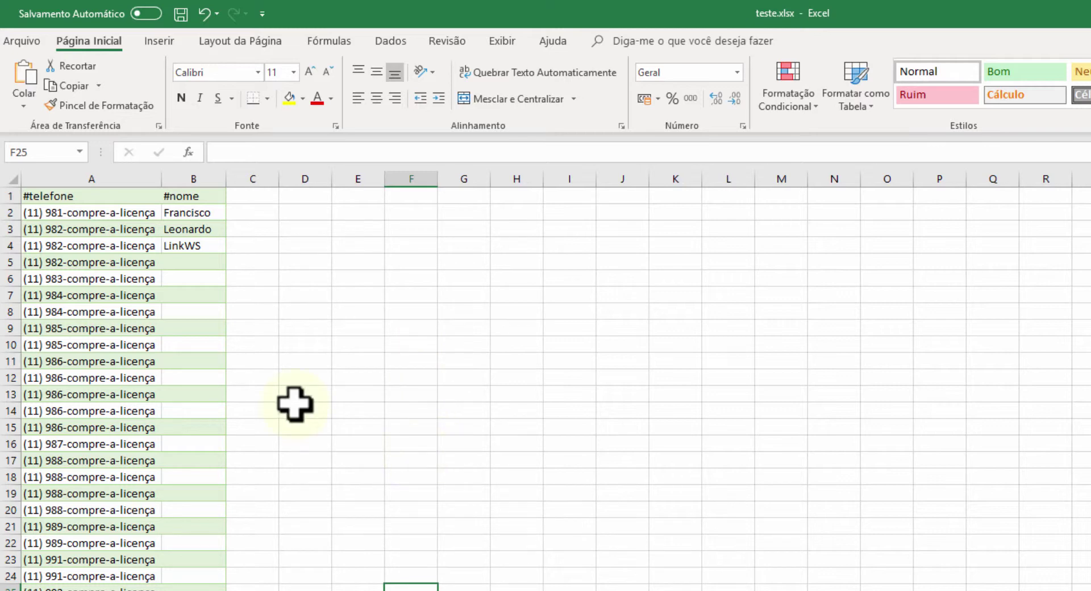
pyautogui.click(348, 295)
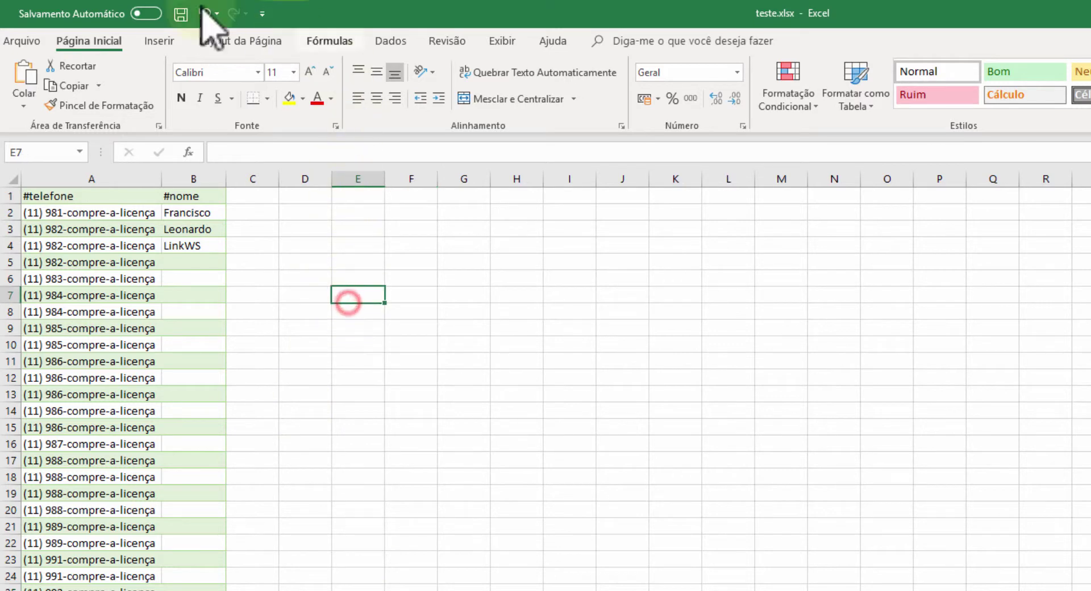
pyautogui.hotkey('ctrl', 's')
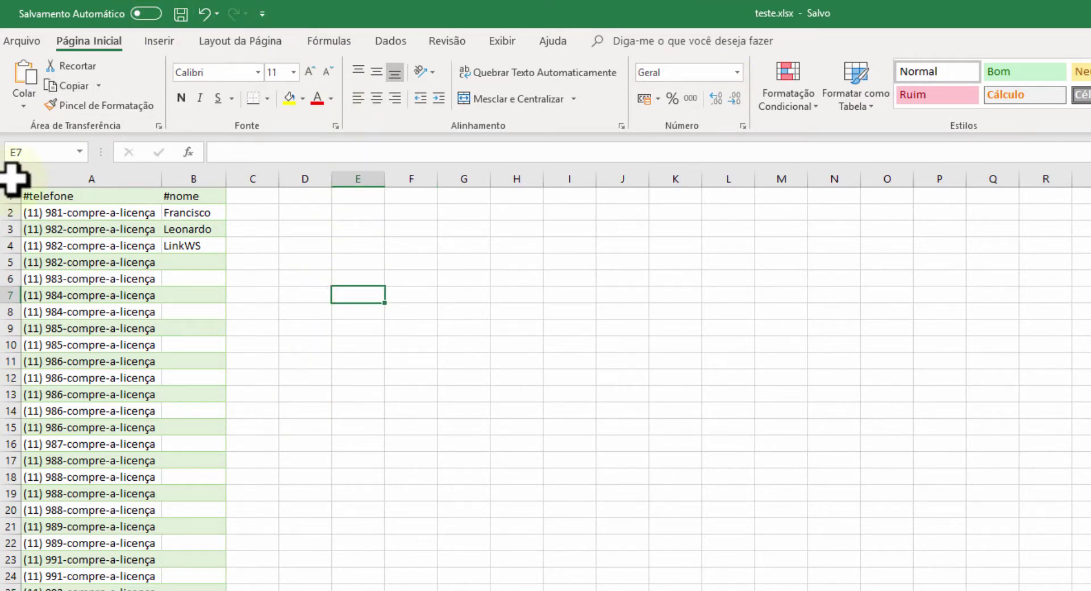
# Copy the entire sheet and switch over to Validador
pyautogui.click(12, 178)
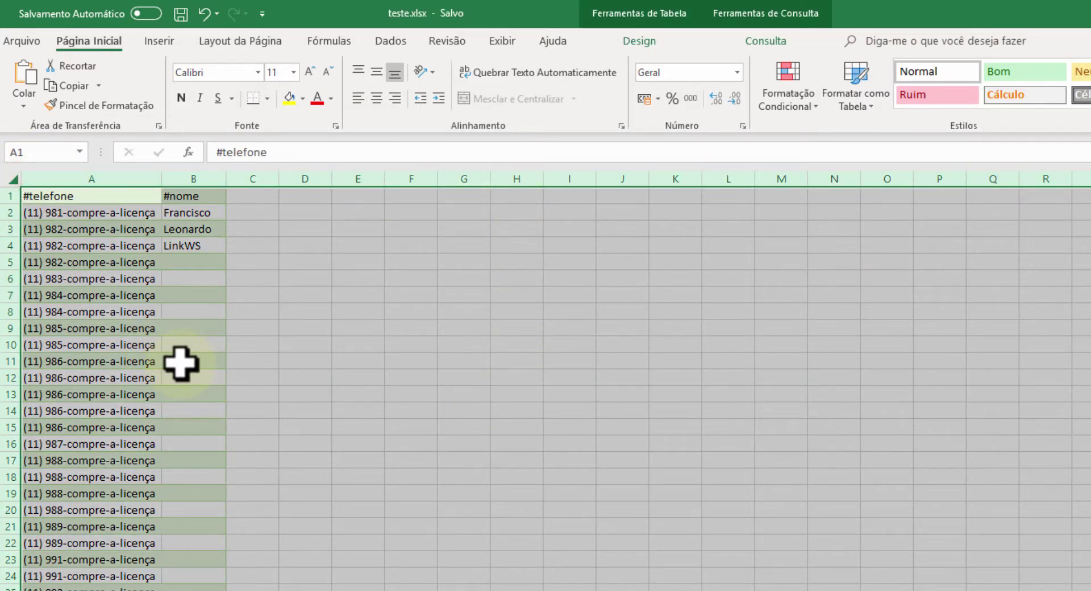
pyautogui.hotkey('ctrl', 'c')
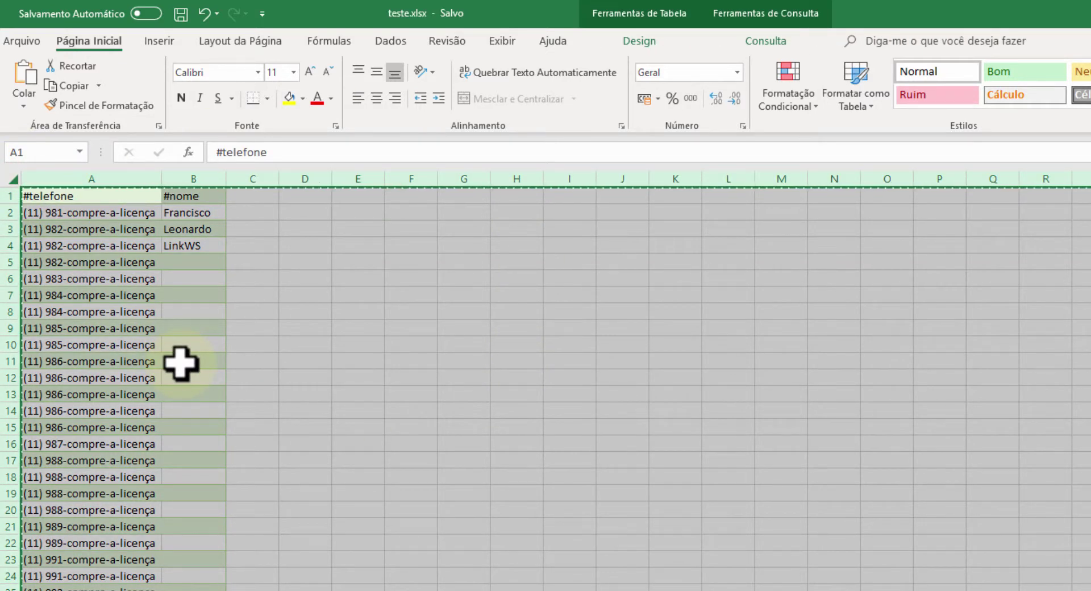
pyautogui.hotkey('alt', 'Tab')
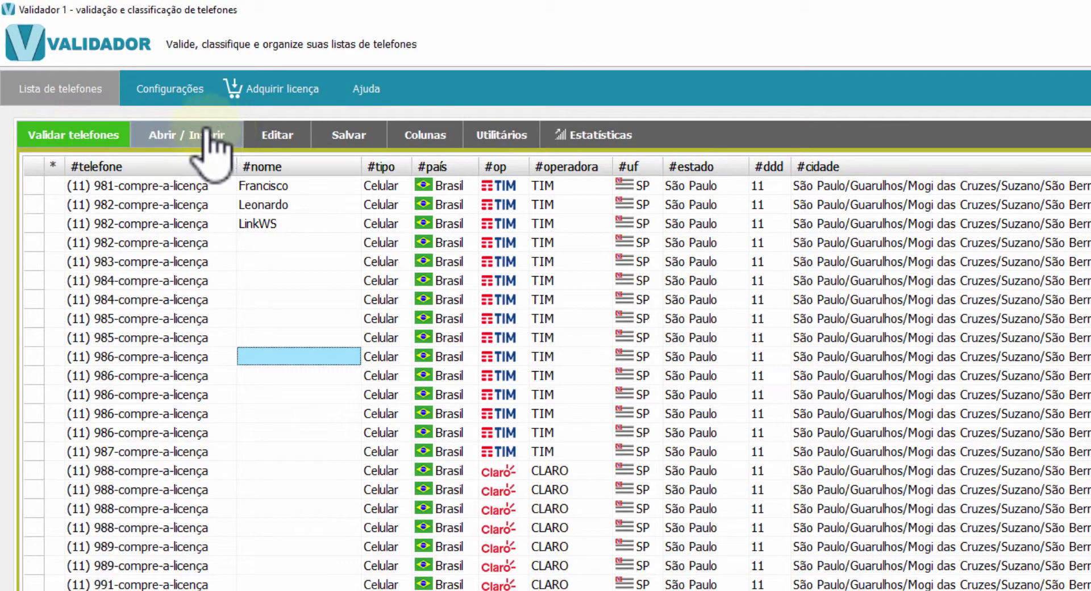
# Start a new empty phone list, discarding the unsaved one
pyautogui.click(208, 134)
pyautogui.click(204, 161)
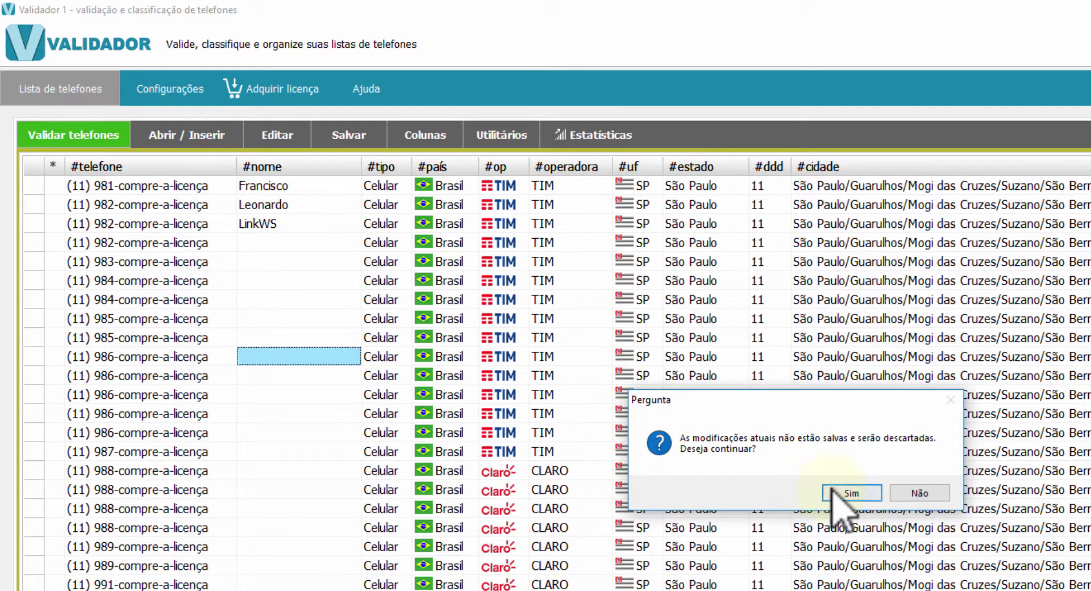
pyautogui.click(840, 494)
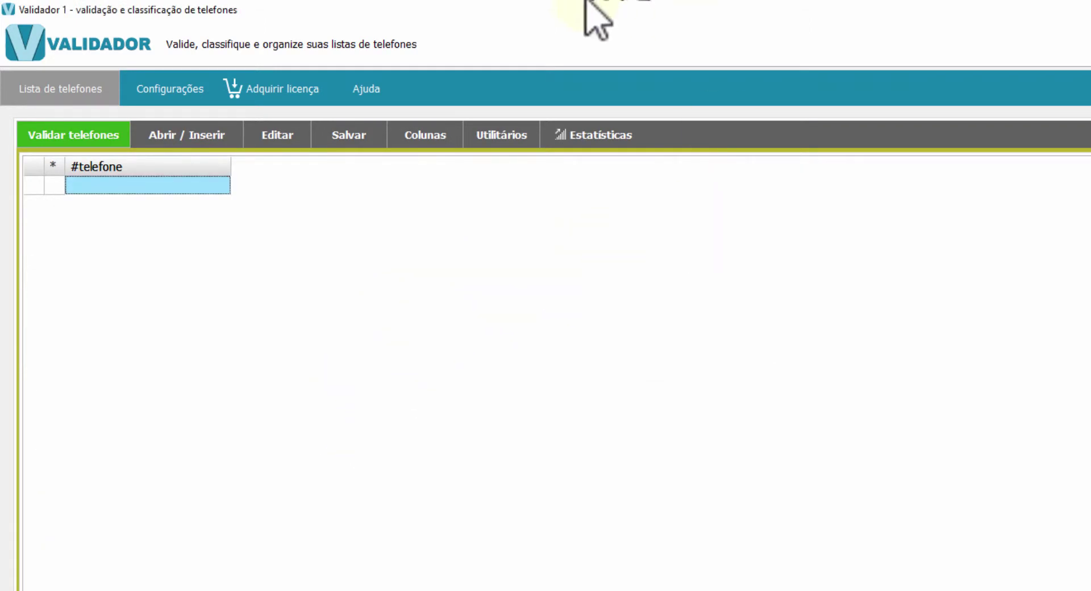
pyautogui.click(161, 399)
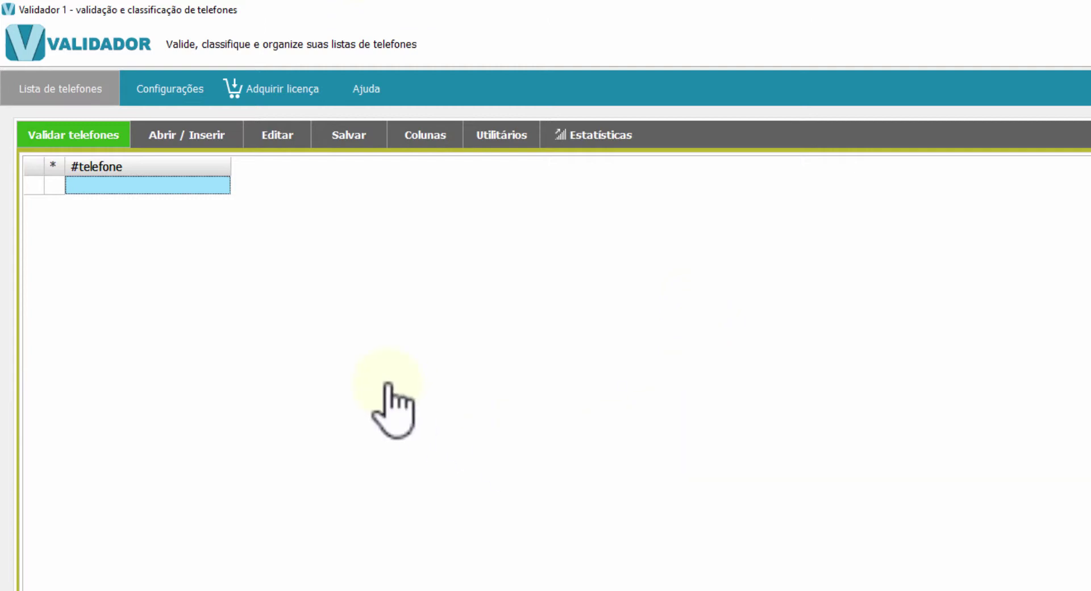
# Paste the copied #telefone and #nome columns into the empty grid
pyautogui.click(278, 137)
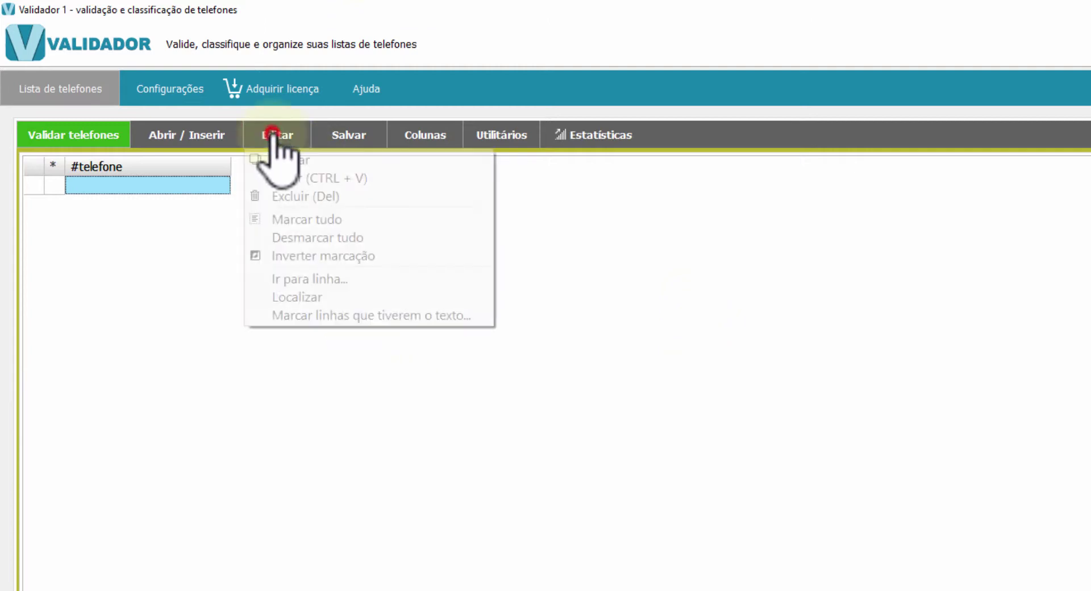
pyautogui.click(398, 448)
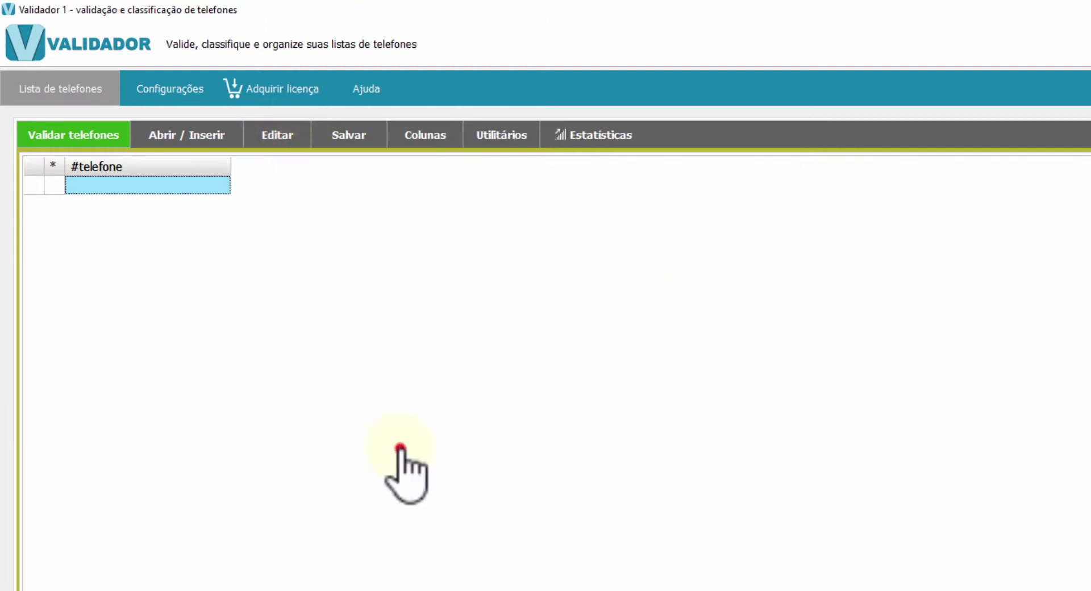
pyautogui.hotkey('ctrl', 'v')
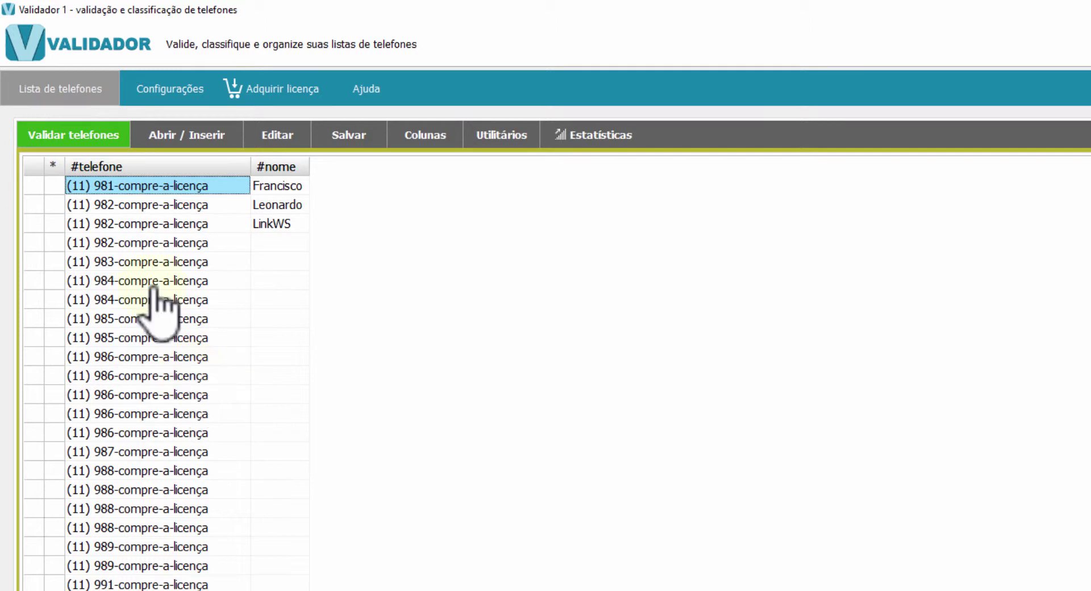
pyautogui.click(192, 136)
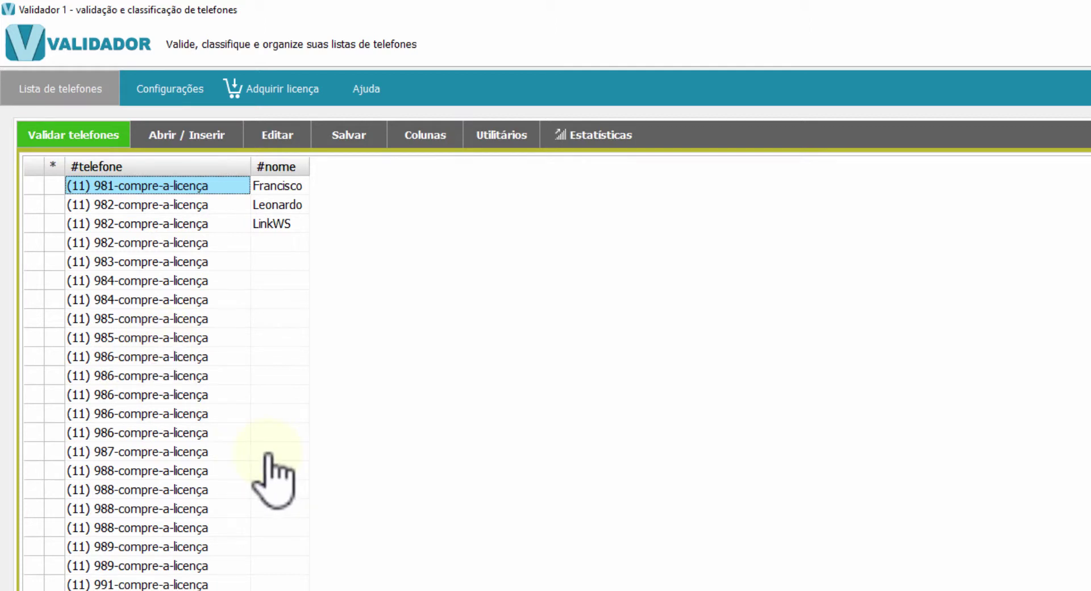
# Start another new empty phone list, discarding the current one
pyautogui.click(168, 135)
pyautogui.click(176, 161)
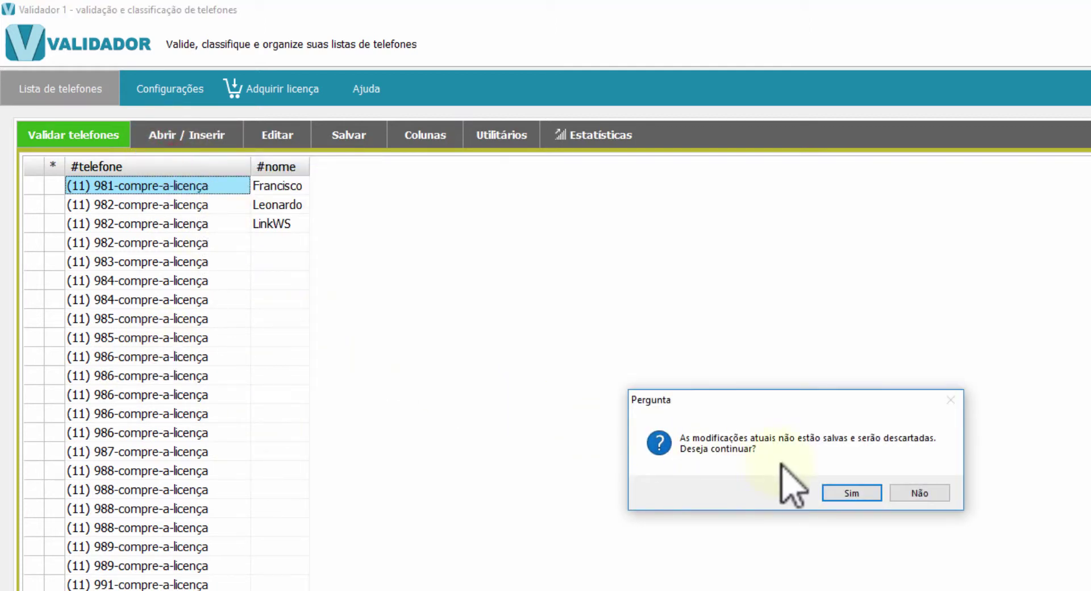
pyautogui.click(875, 486)
pyautogui.click(309, 366)
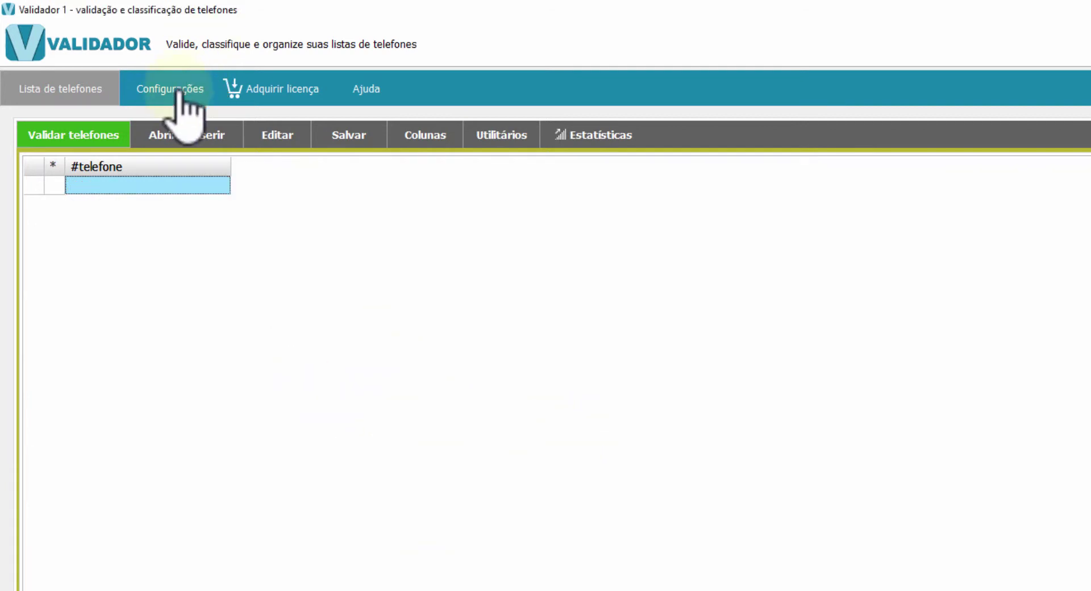
# Import teste.xlsx from the desktop as an Excel file, then view the Configurações page
pyautogui.click(187, 130)
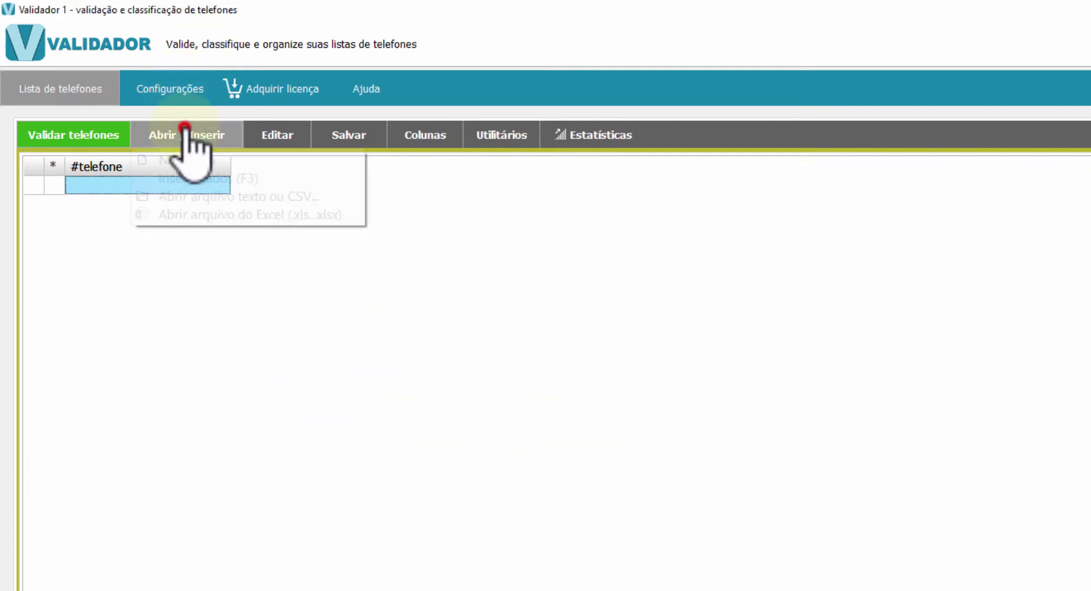
pyautogui.click(207, 217)
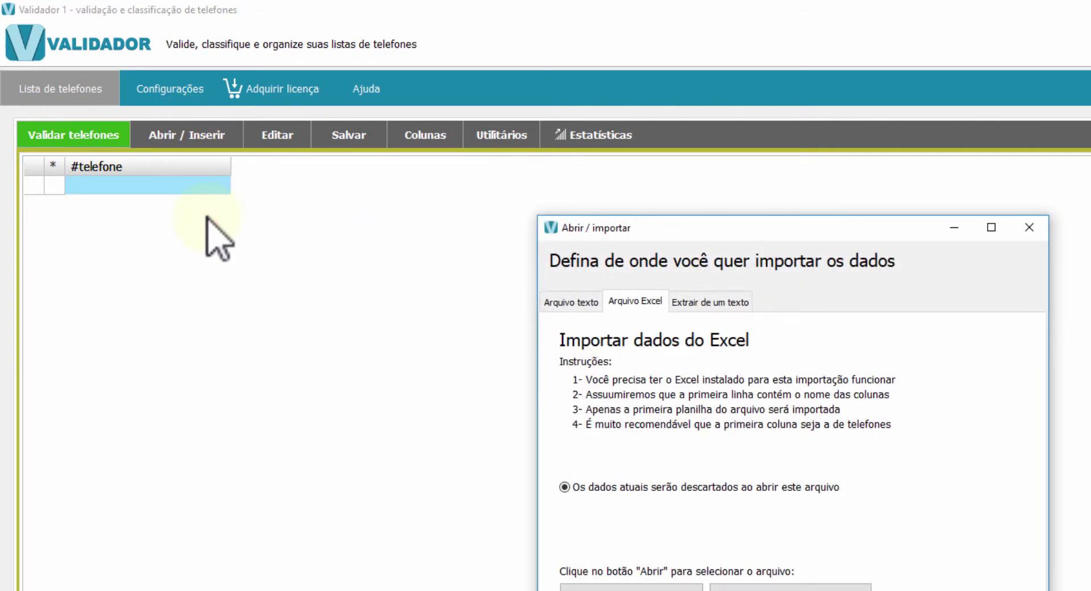
pyautogui.click(659, 586)
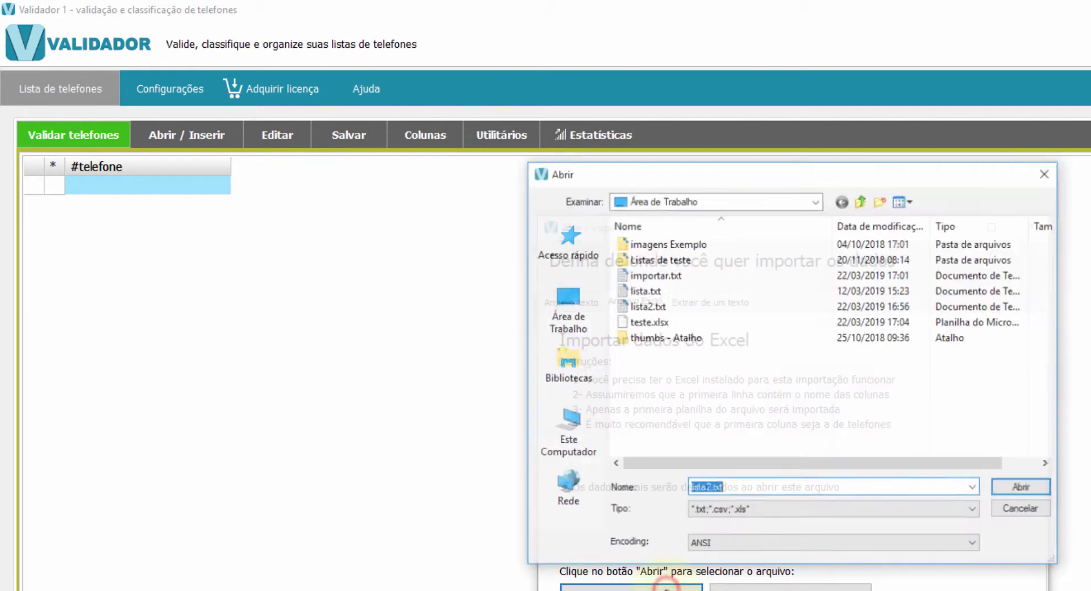
pyautogui.click(648, 322)
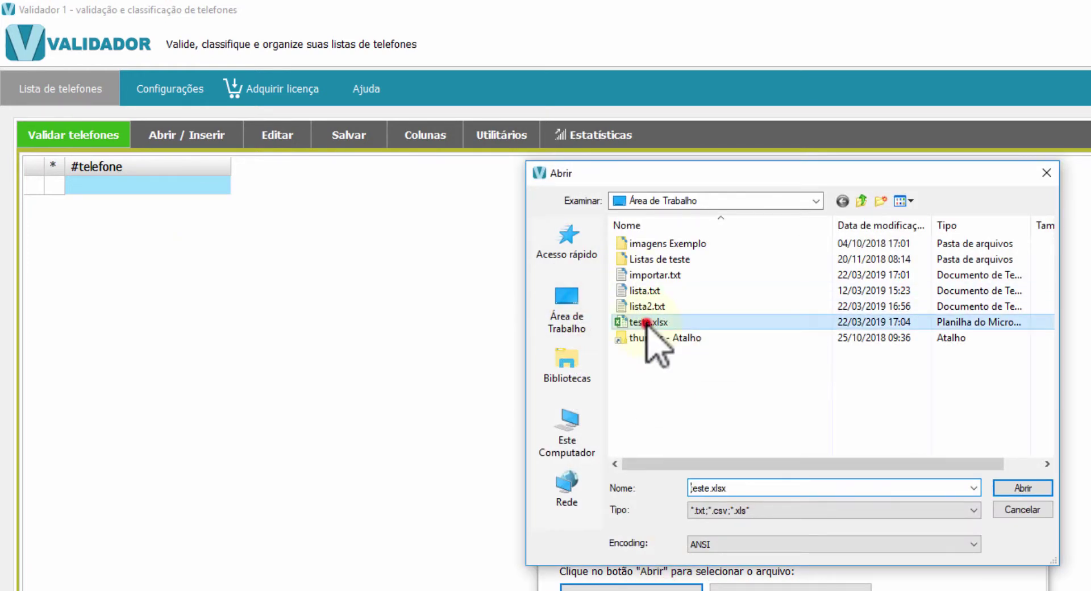
pyautogui.click(1019, 487)
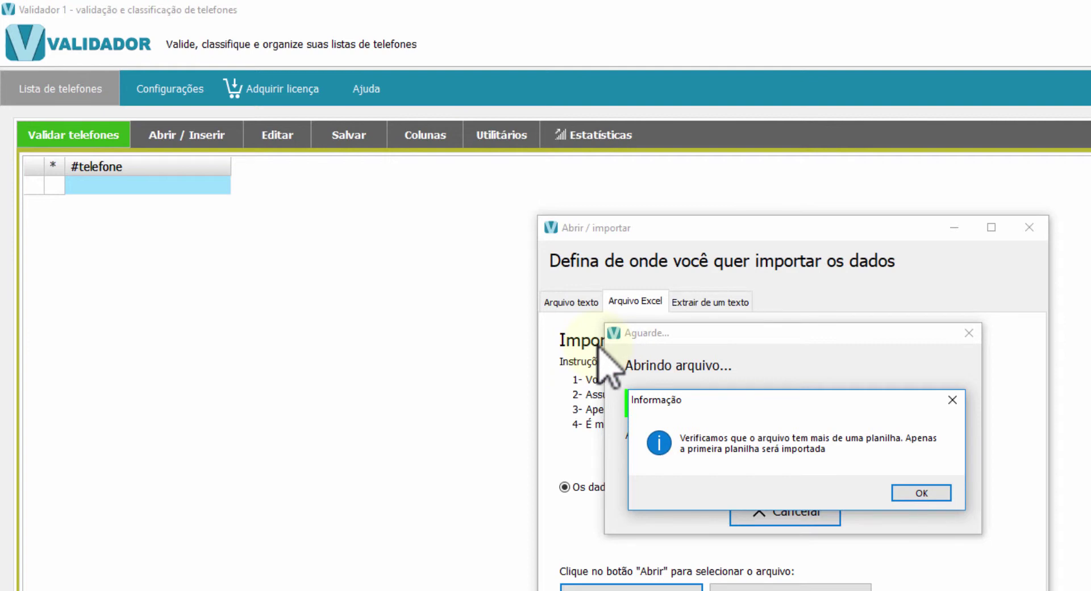
pyautogui.click(926, 493)
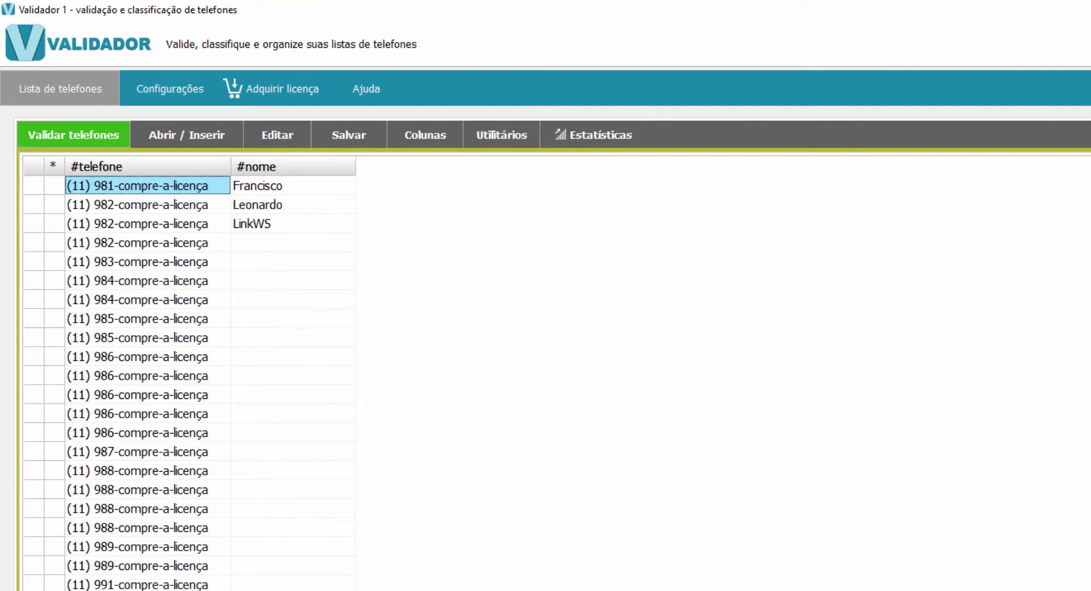
pyautogui.click(164, 82)
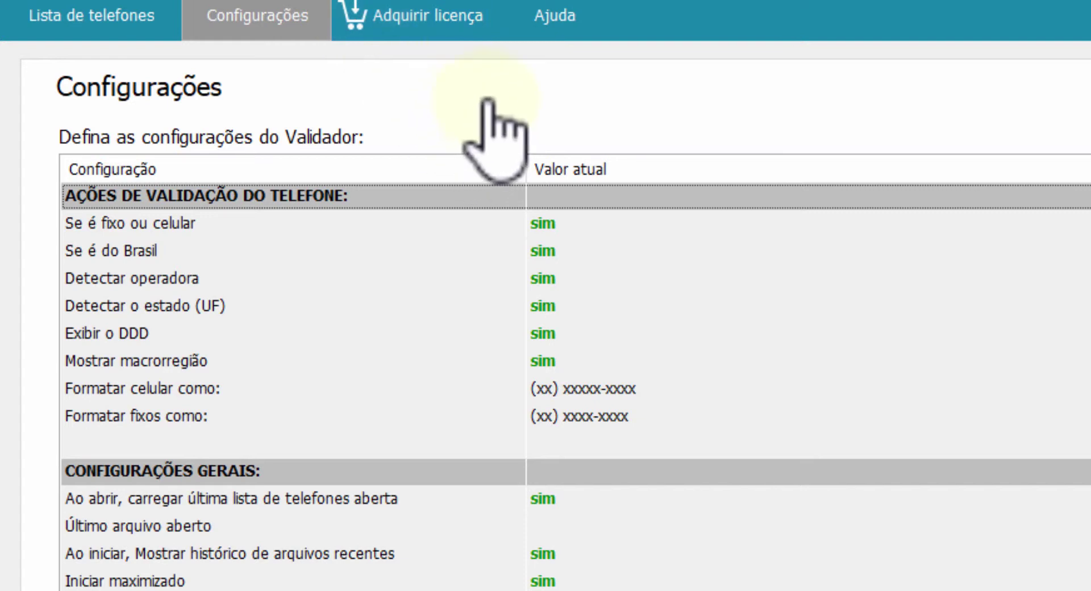
# Show the Ajuda page with its PDF documentation, product website and support contacts
pyautogui.click(560, 11)
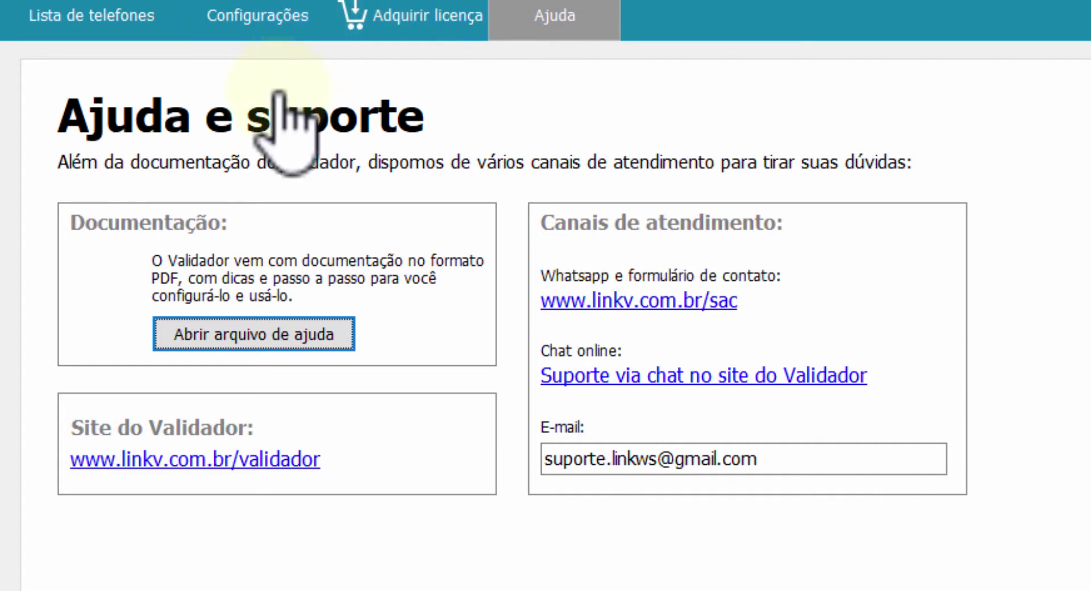
pyautogui.click(258, 335)
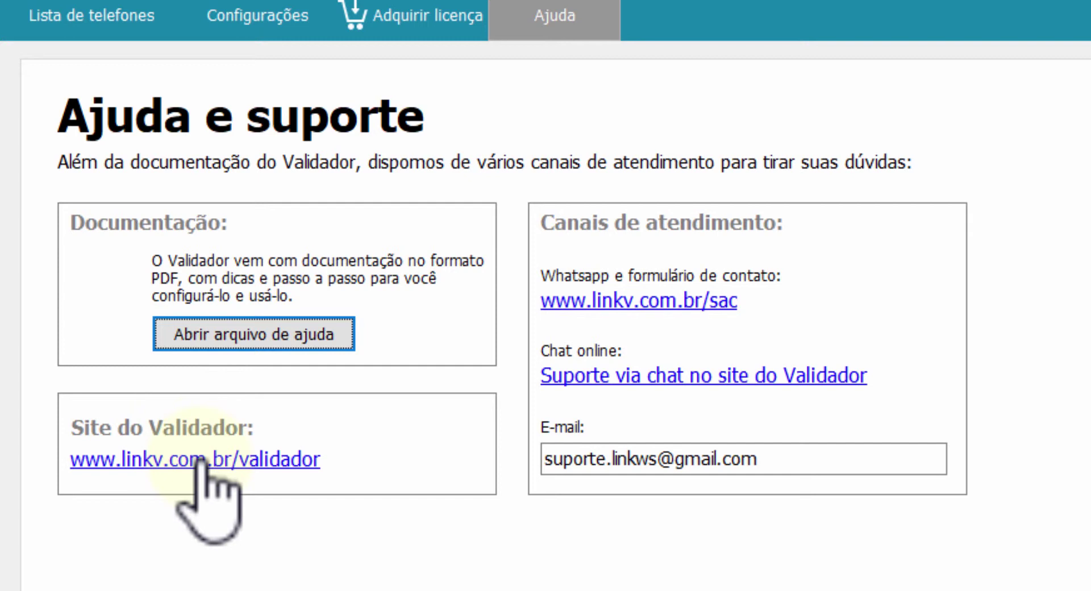
pyautogui.click(598, 467)
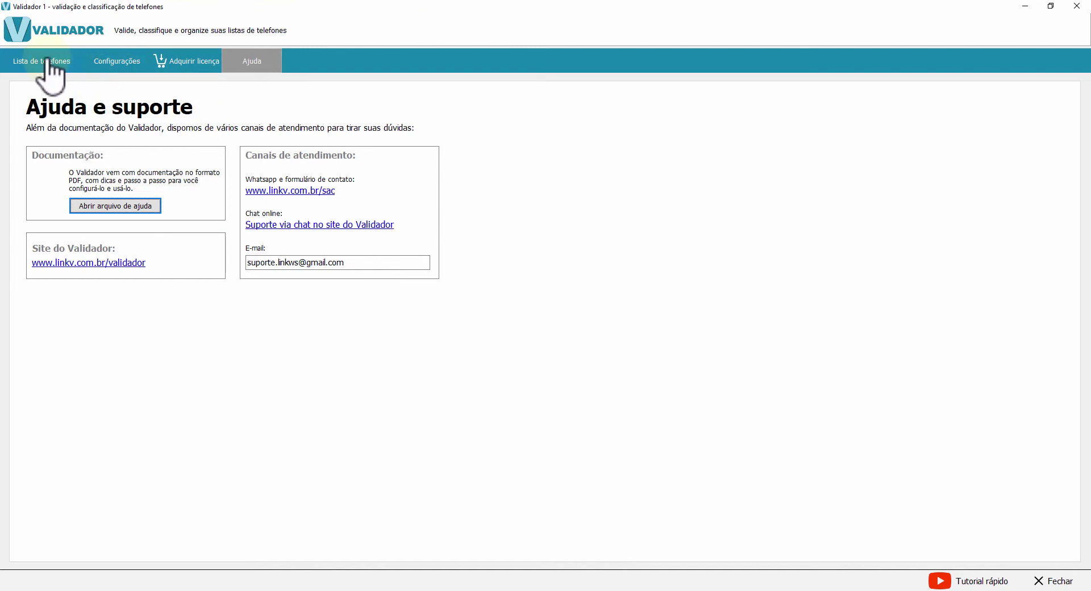
# Return to the phone list and review Estatísticas showing all 99 numbers foreign or invalid
pyautogui.click(45, 62)
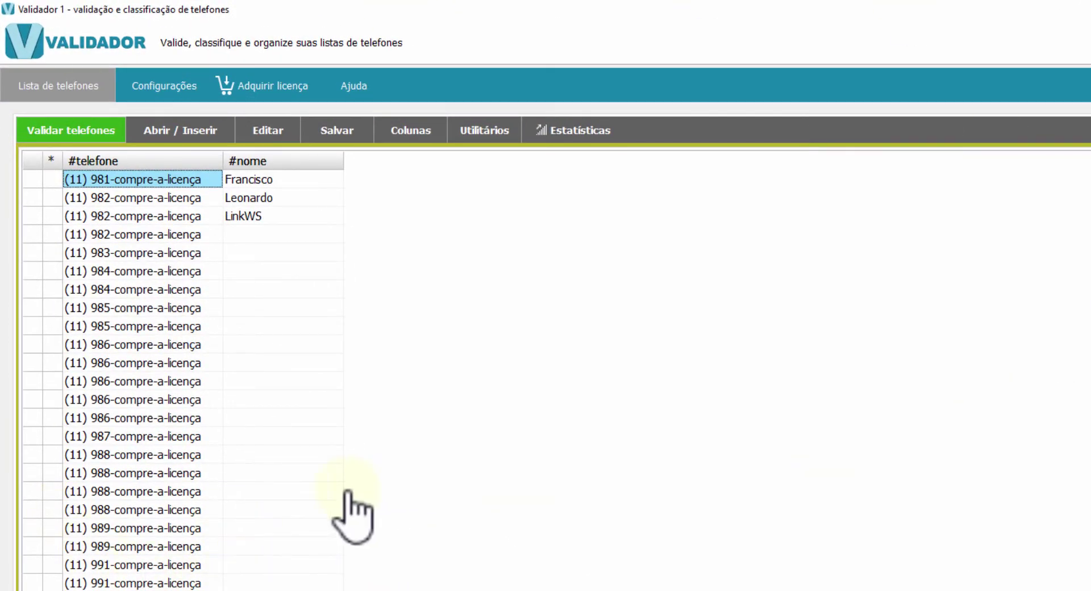
pyautogui.click(580, 132)
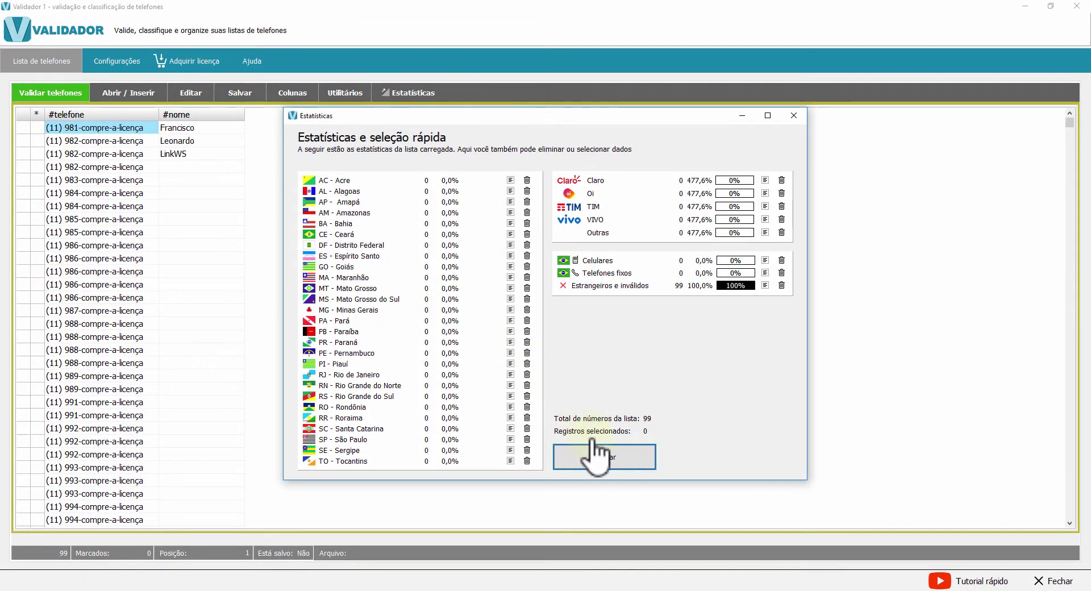
pyautogui.click(592, 452)
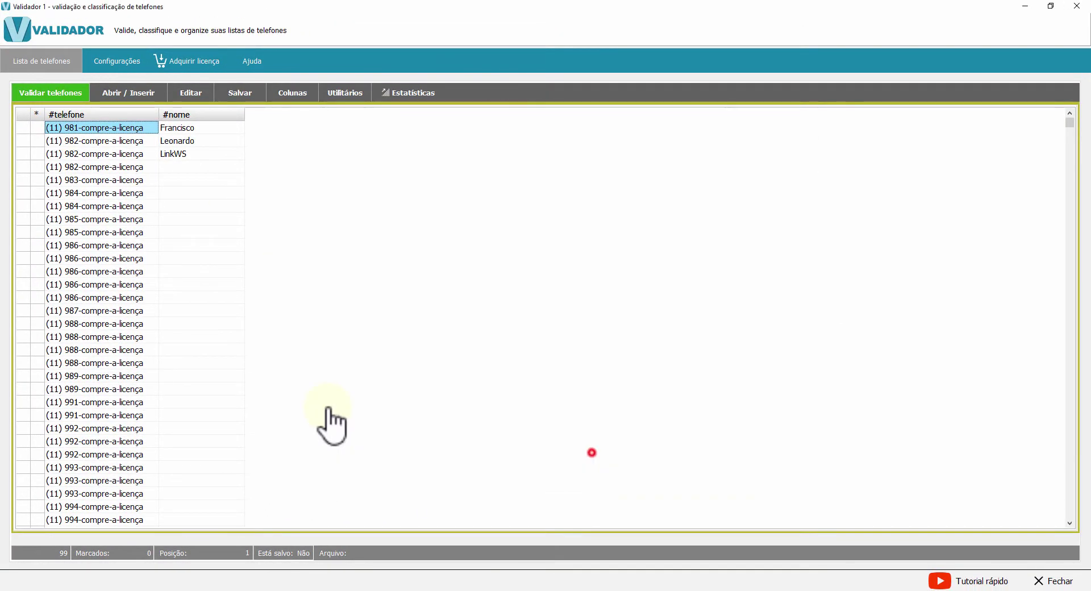